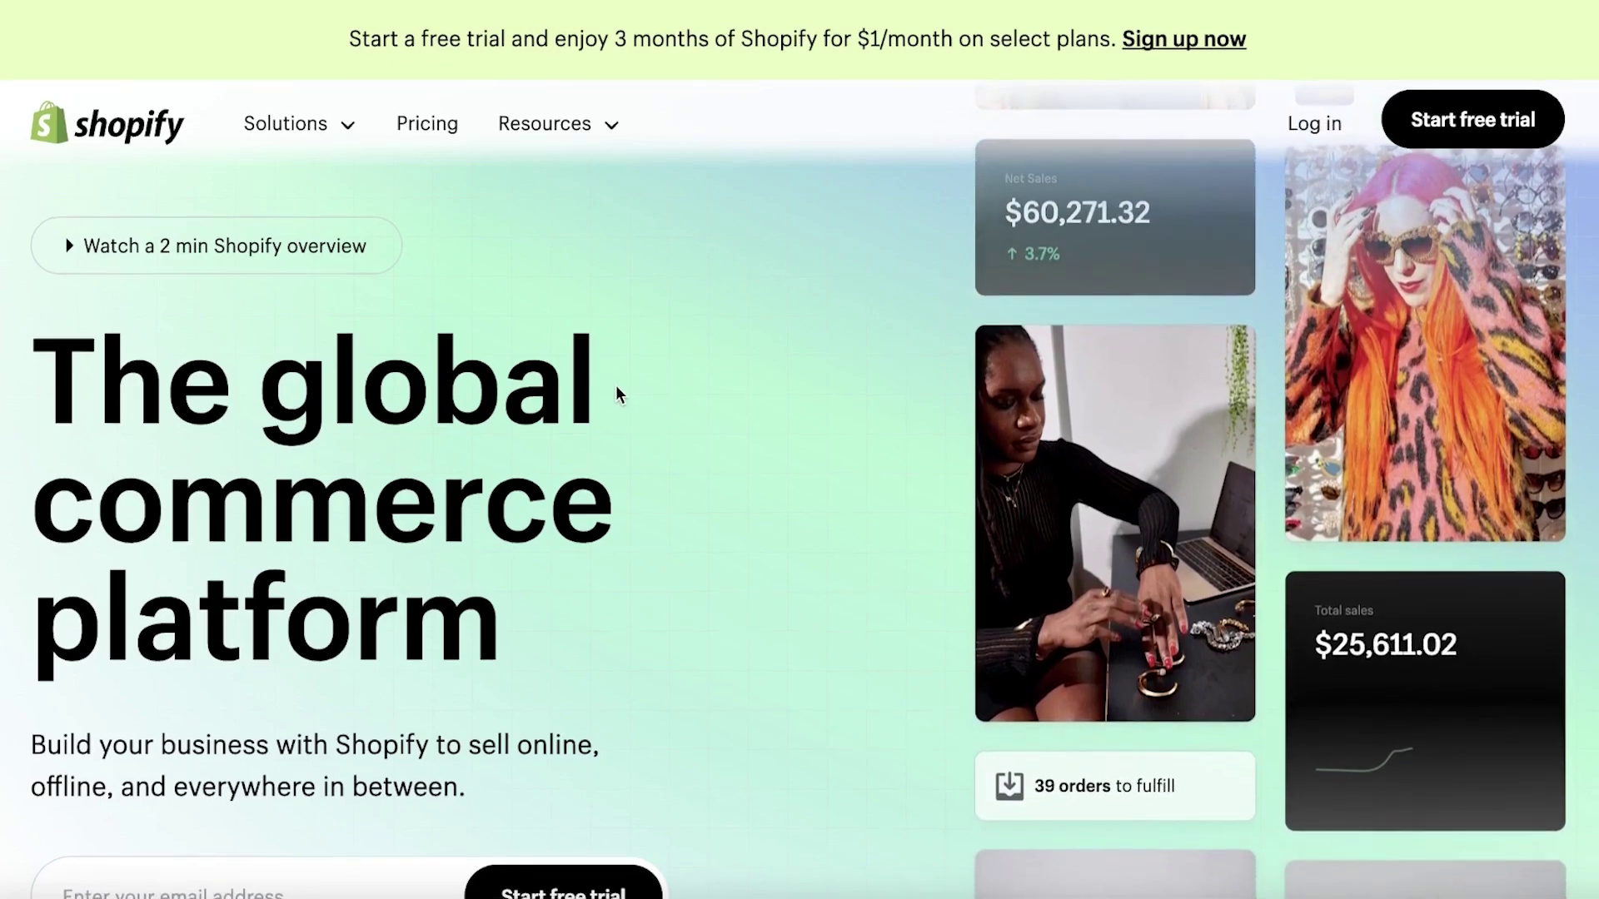
Step: Review the Shopify homepage and the pricing page's trial offer and Basic, Shopify and Advanced plan prices
scroll(621, 391, down, 3)
scroll(629, 403, up, 3)
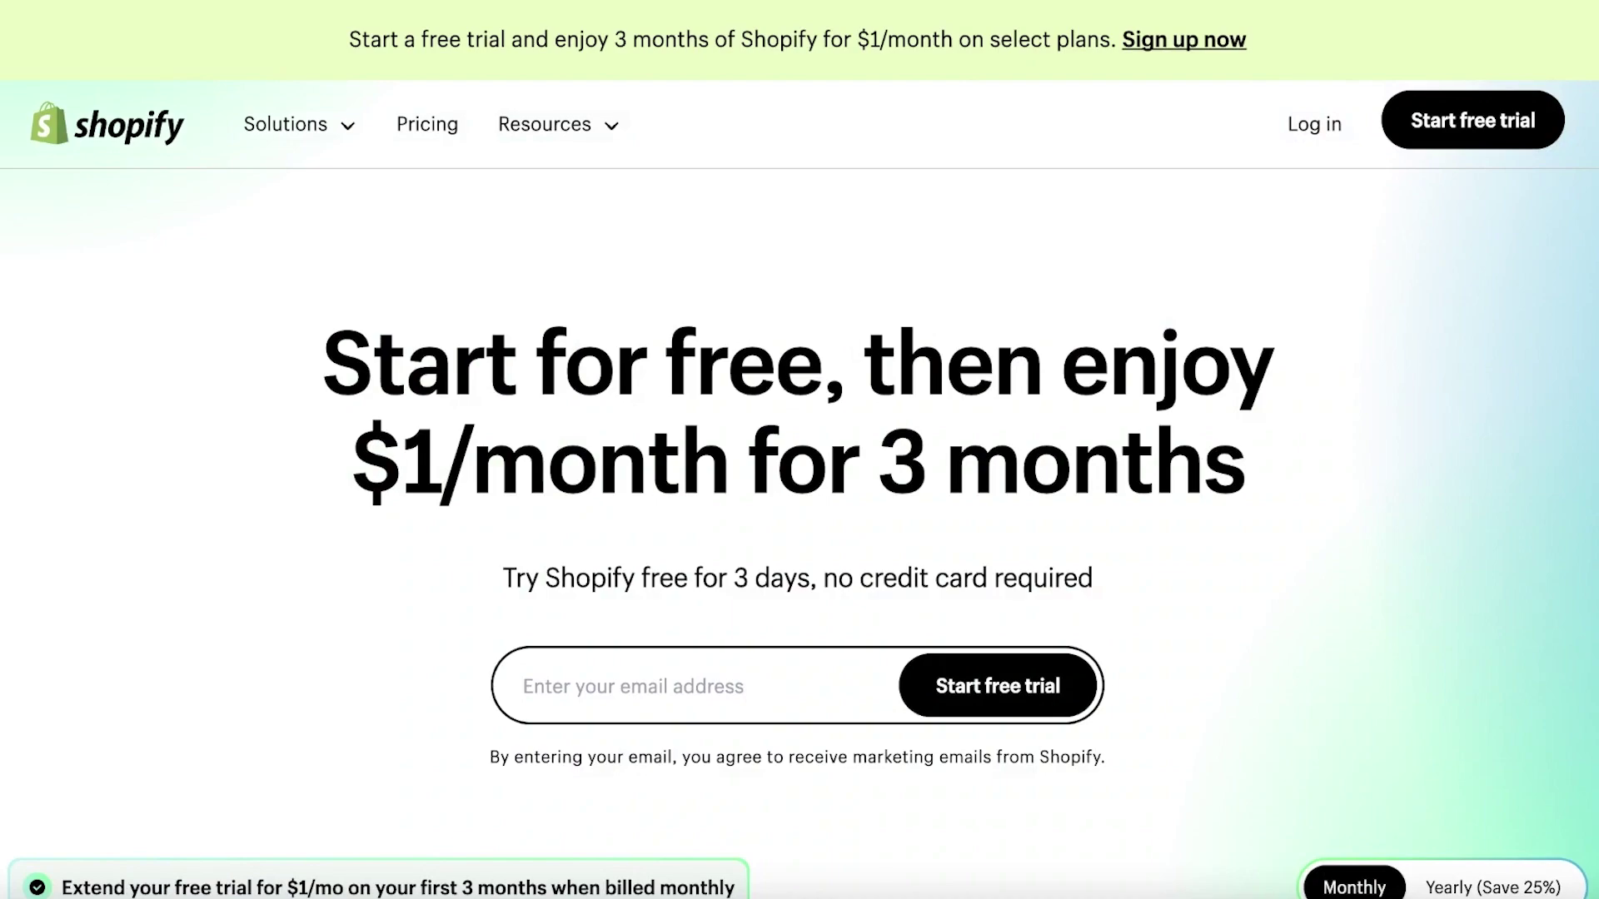
scroll(927, 328, down, 5)
scroll(928, 329, down, 3)
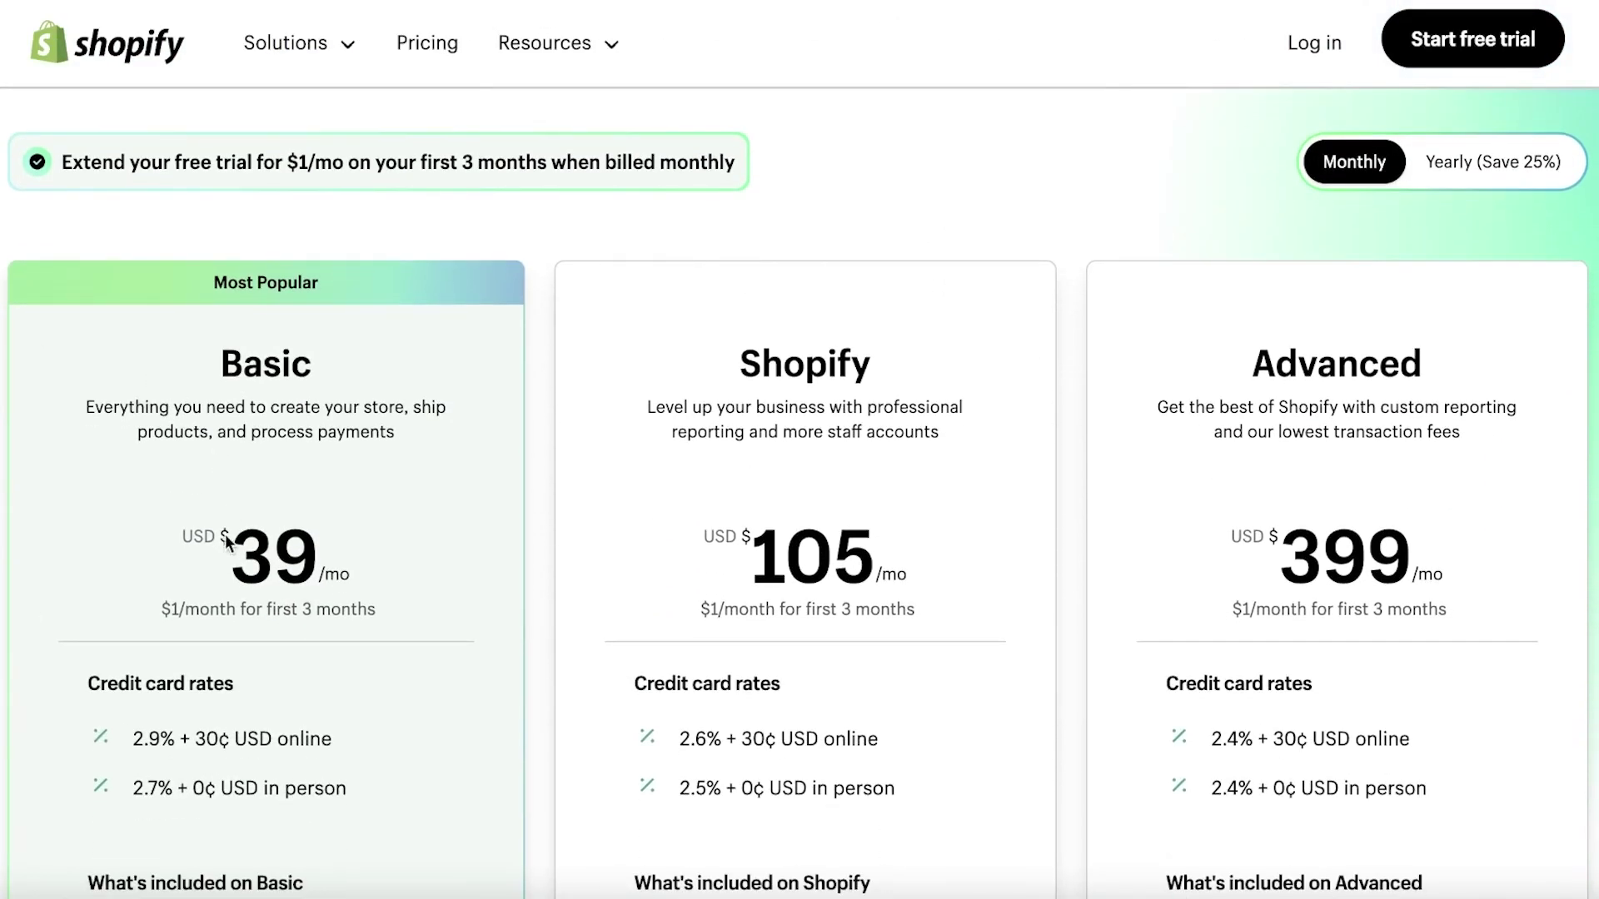
scroll(152, 632, up, 8)
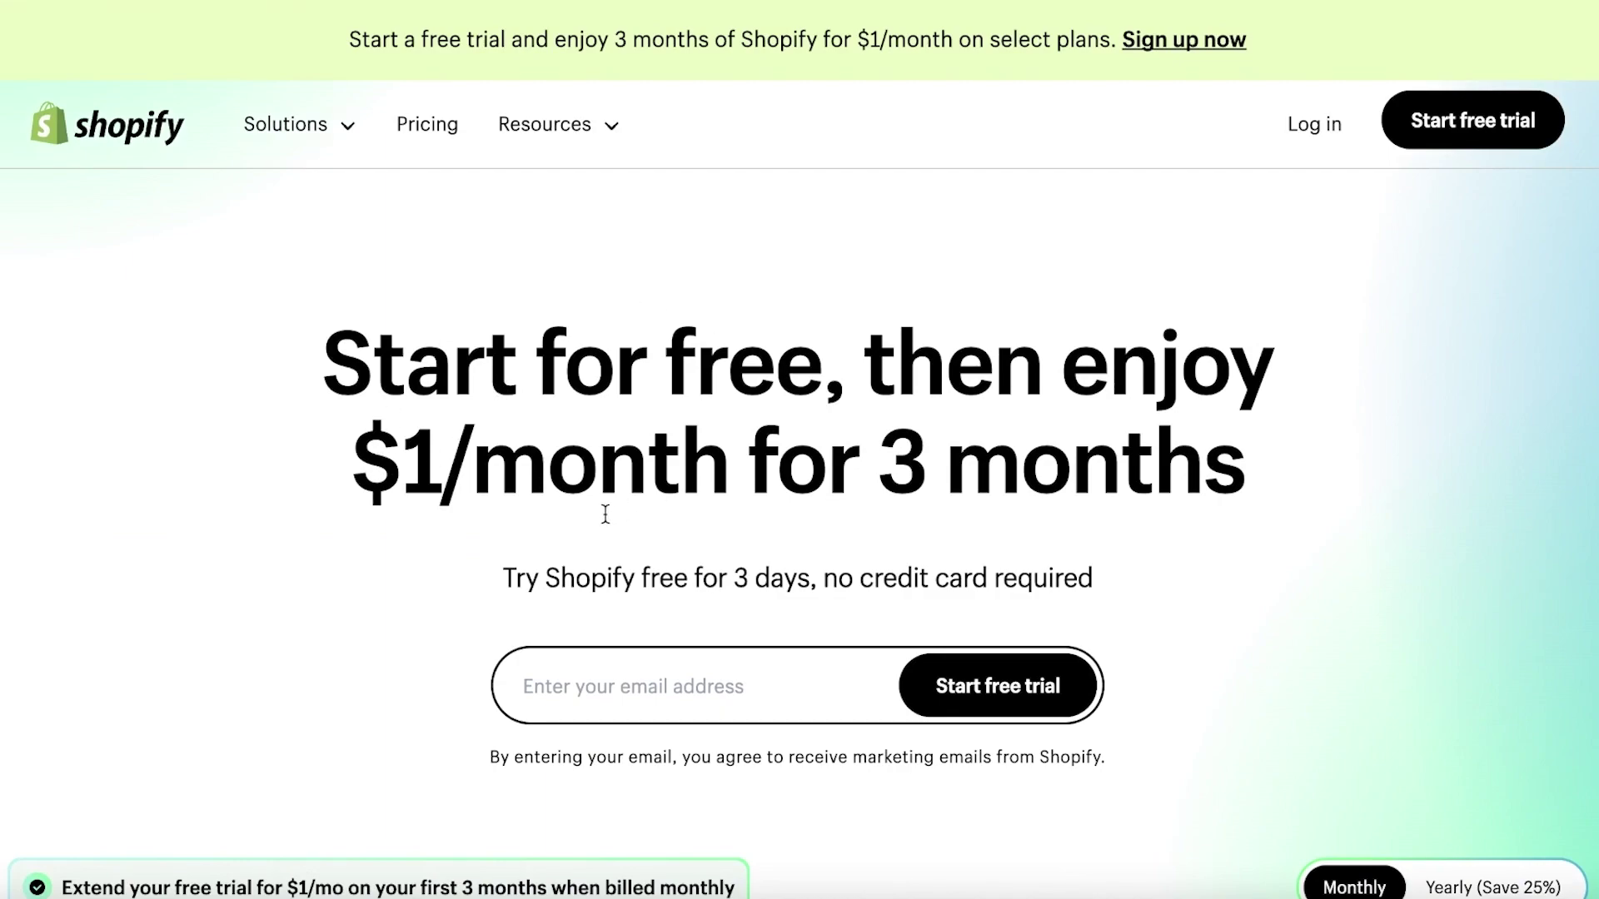
drag(402, 481, 545, 472)
click(563, 469)
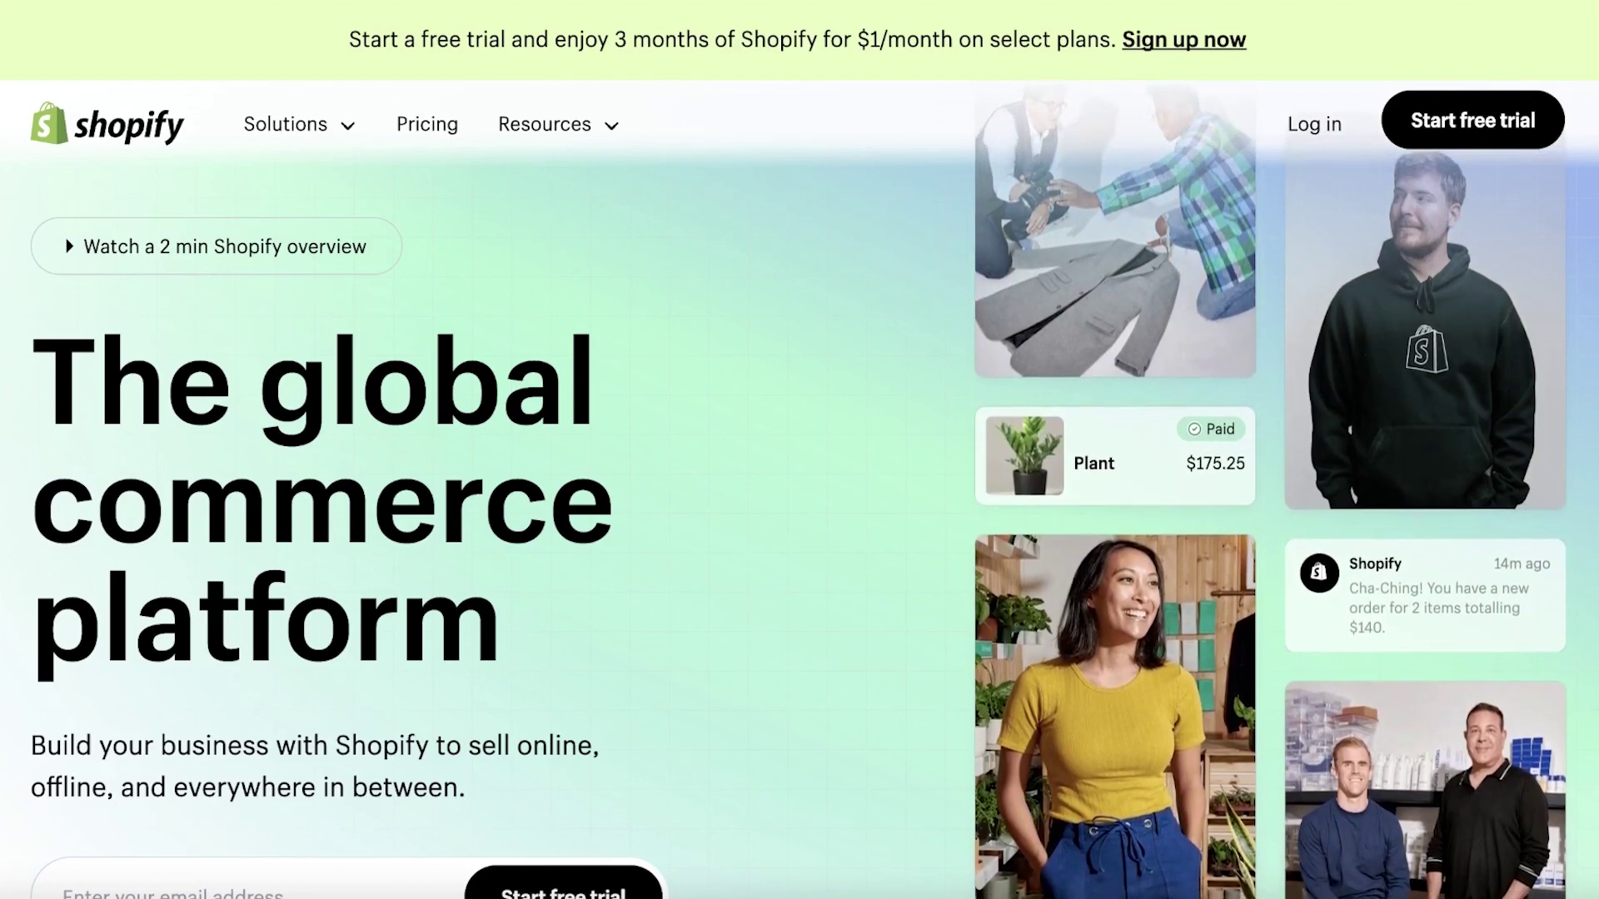
Step: Start the free trial, answering "I'm just starting" and keeping "An online store" as the place to sell
scroll(1526, 288, down, 1)
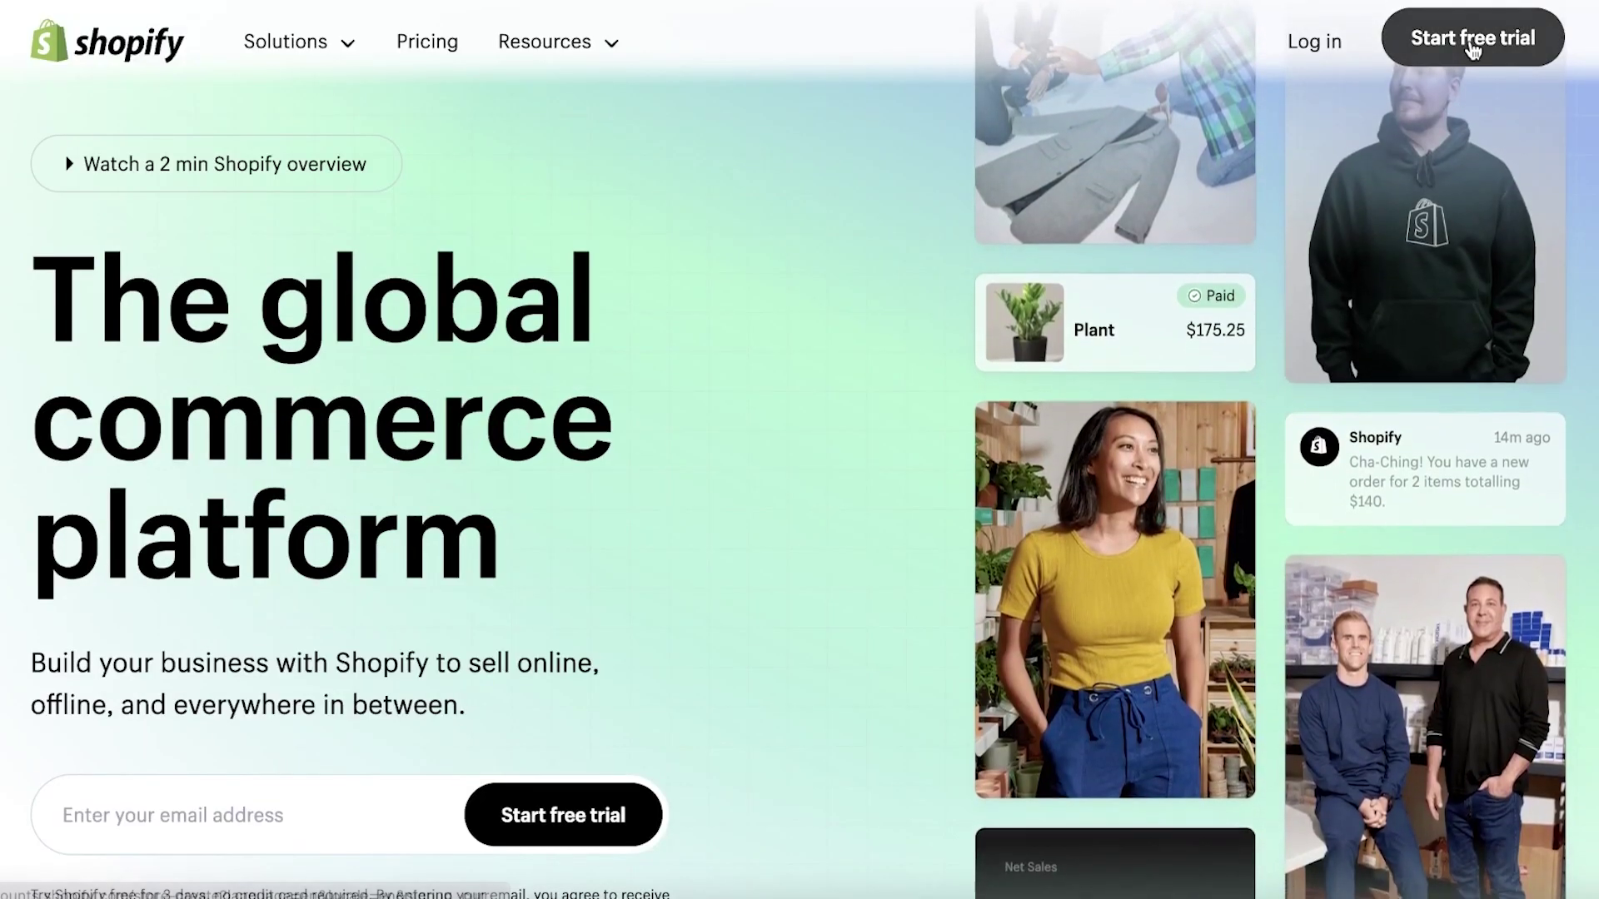
click(1472, 40)
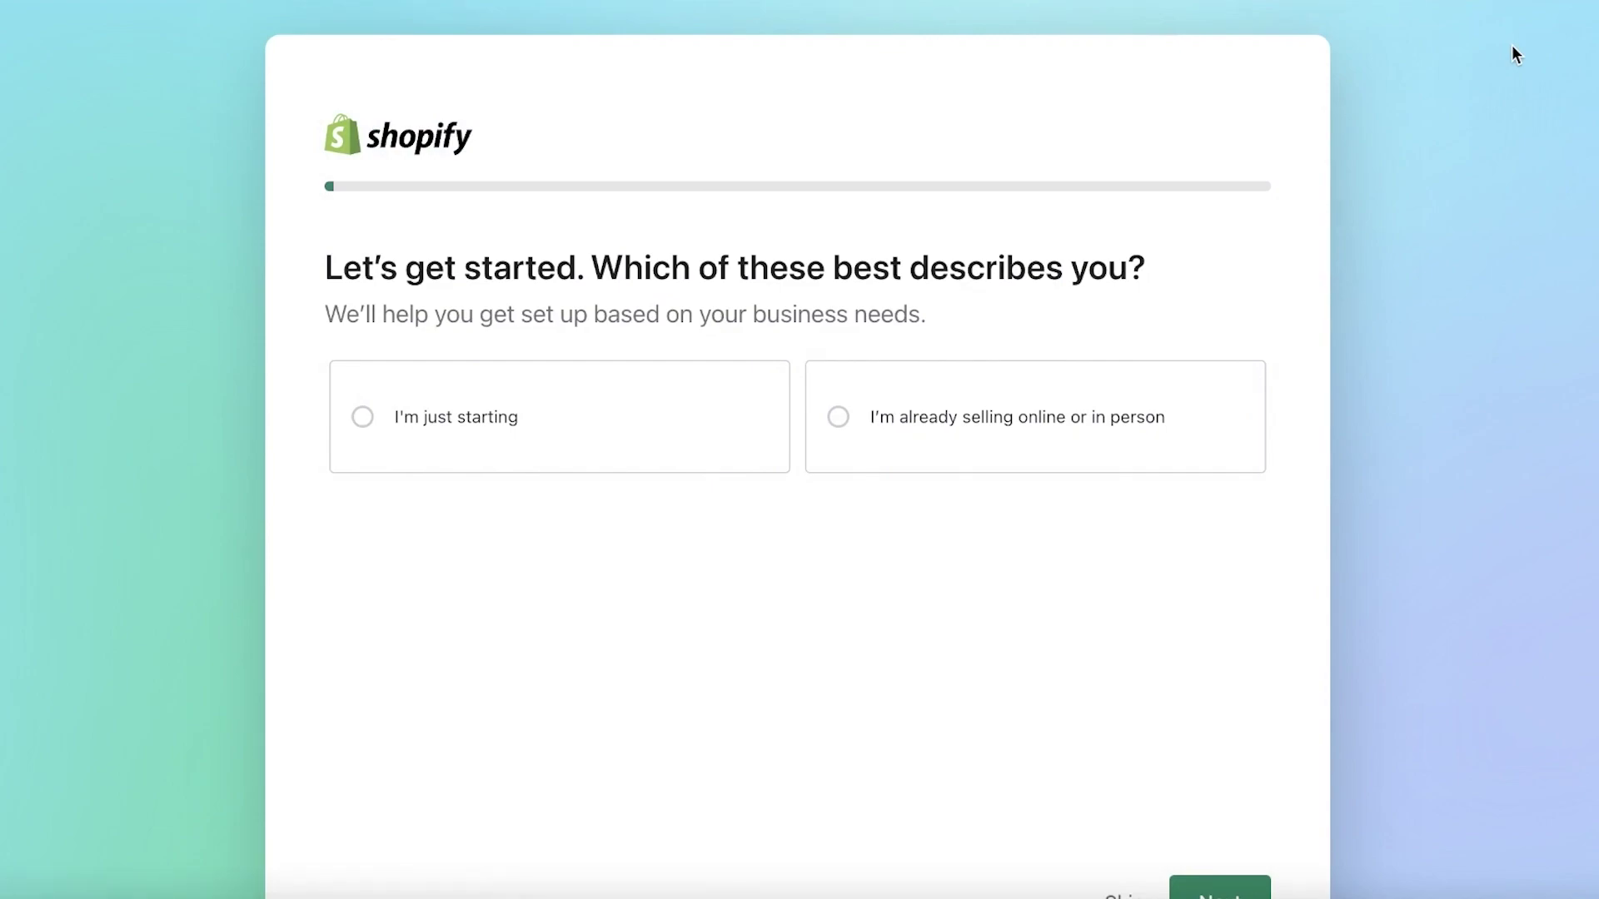
click(414, 462)
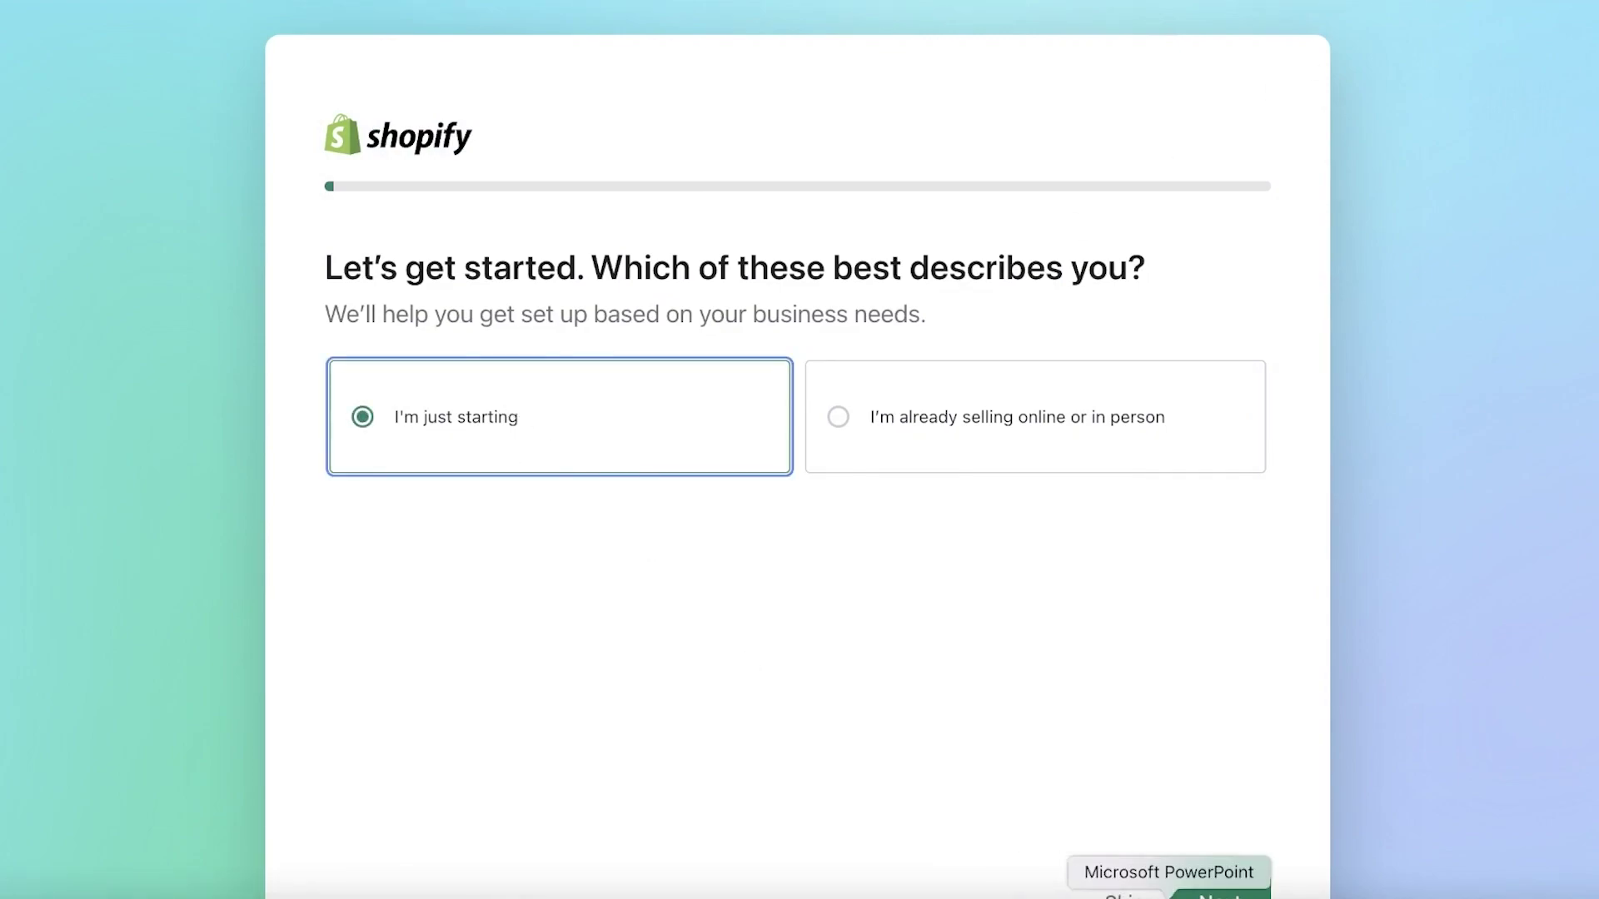
scroll(1214, 854, down, 1)
click(1219, 851)
scroll(656, 492, down, 1)
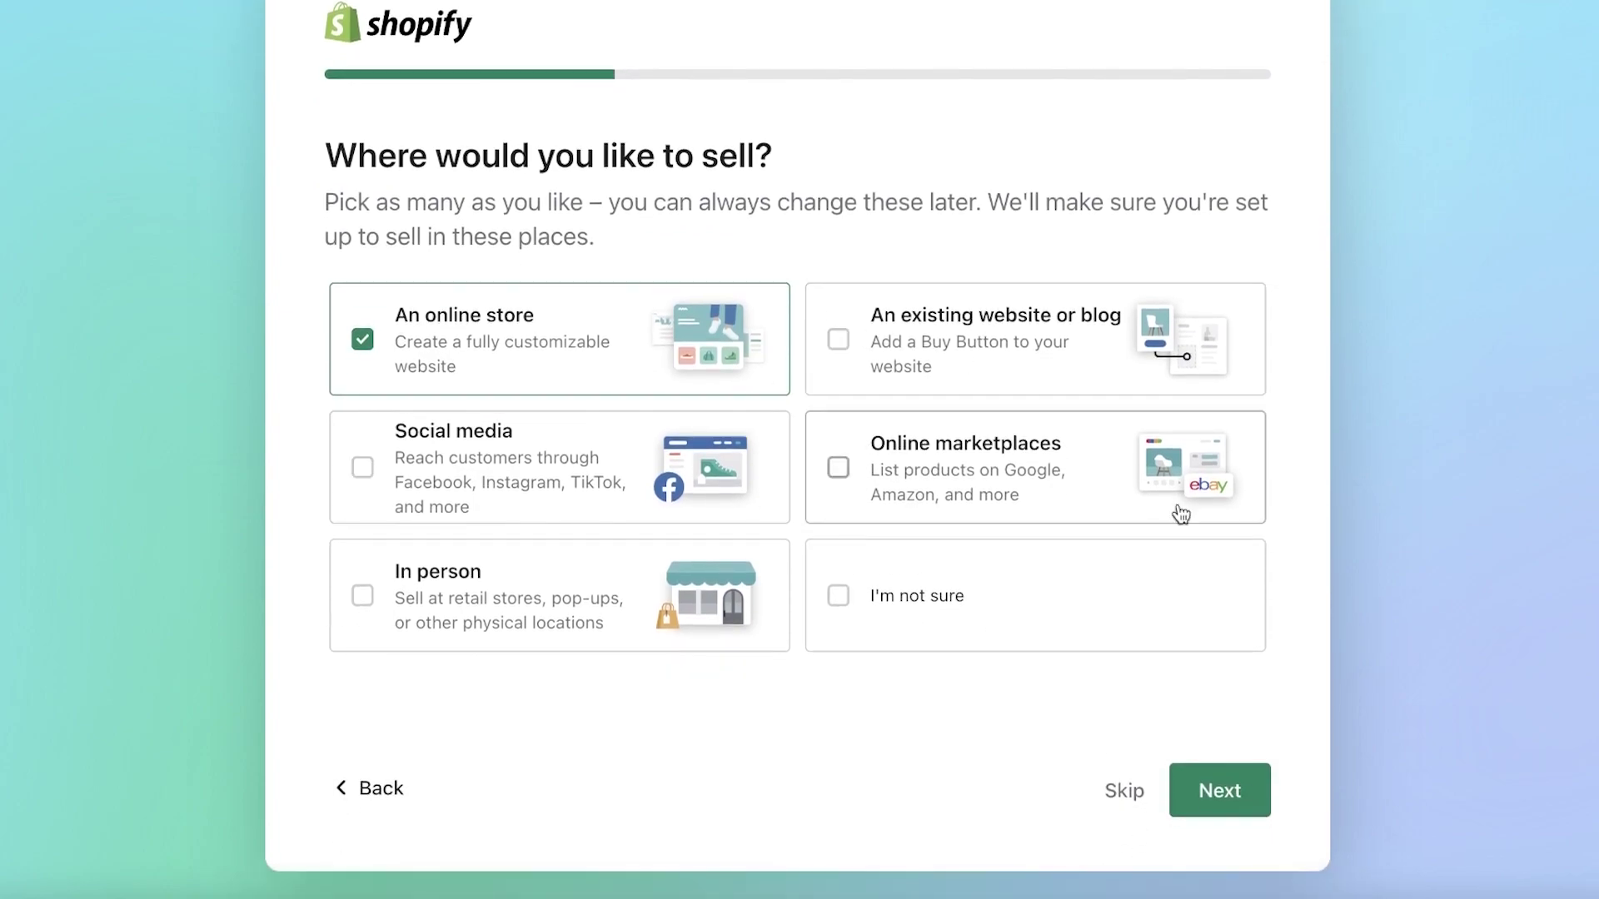
click(1182, 791)
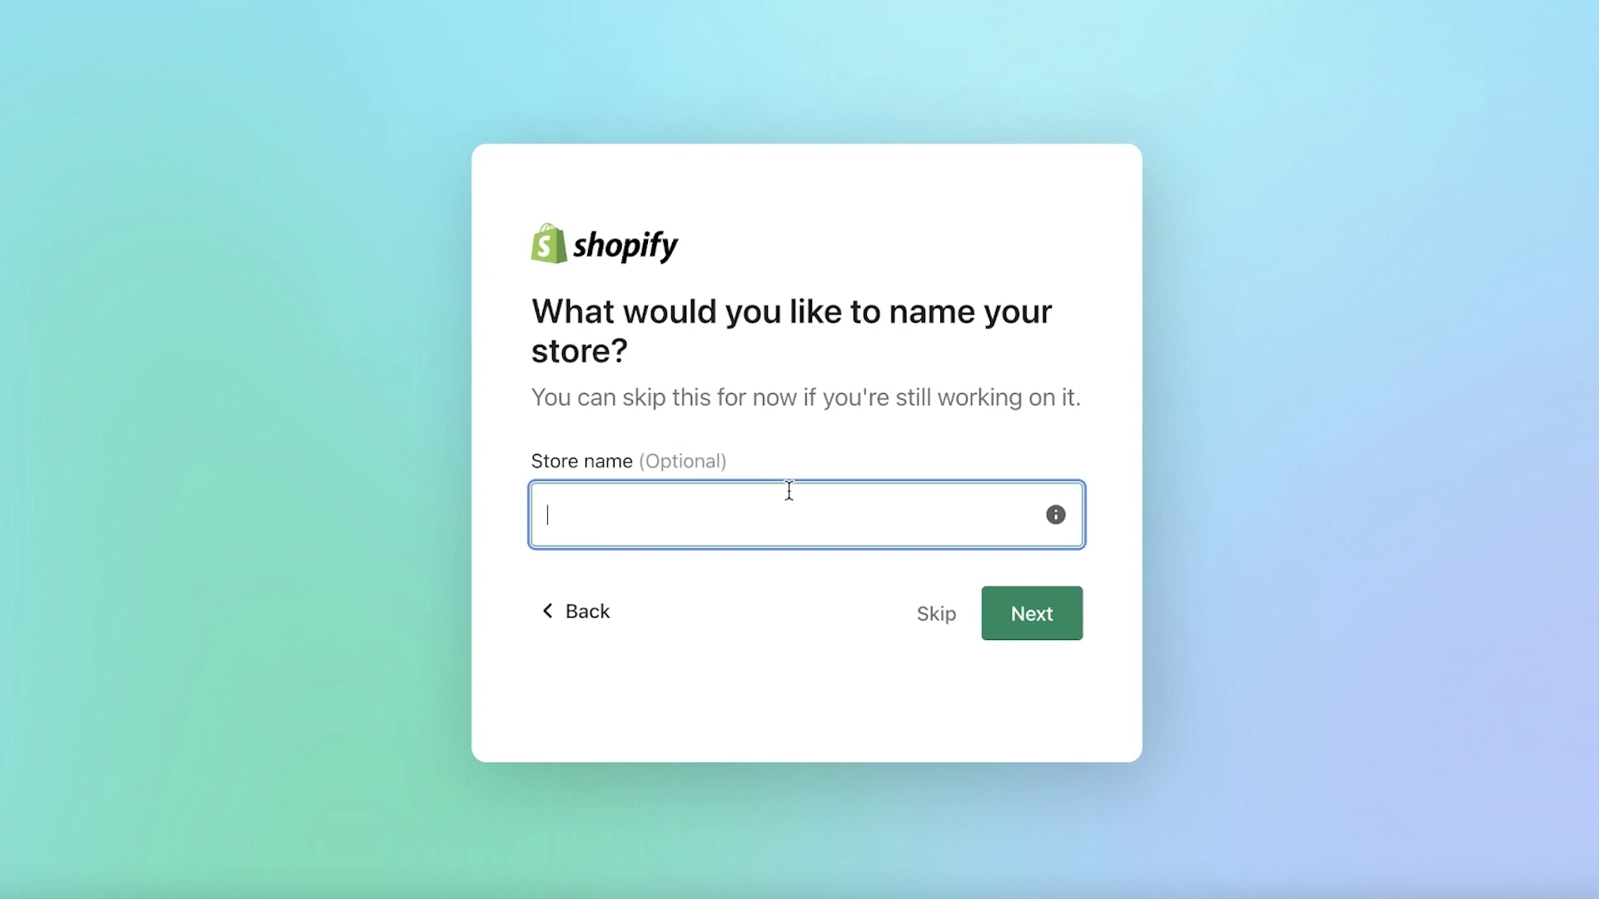
Step: Name the store "Vivien" and continue to the business location question
text(vivien)
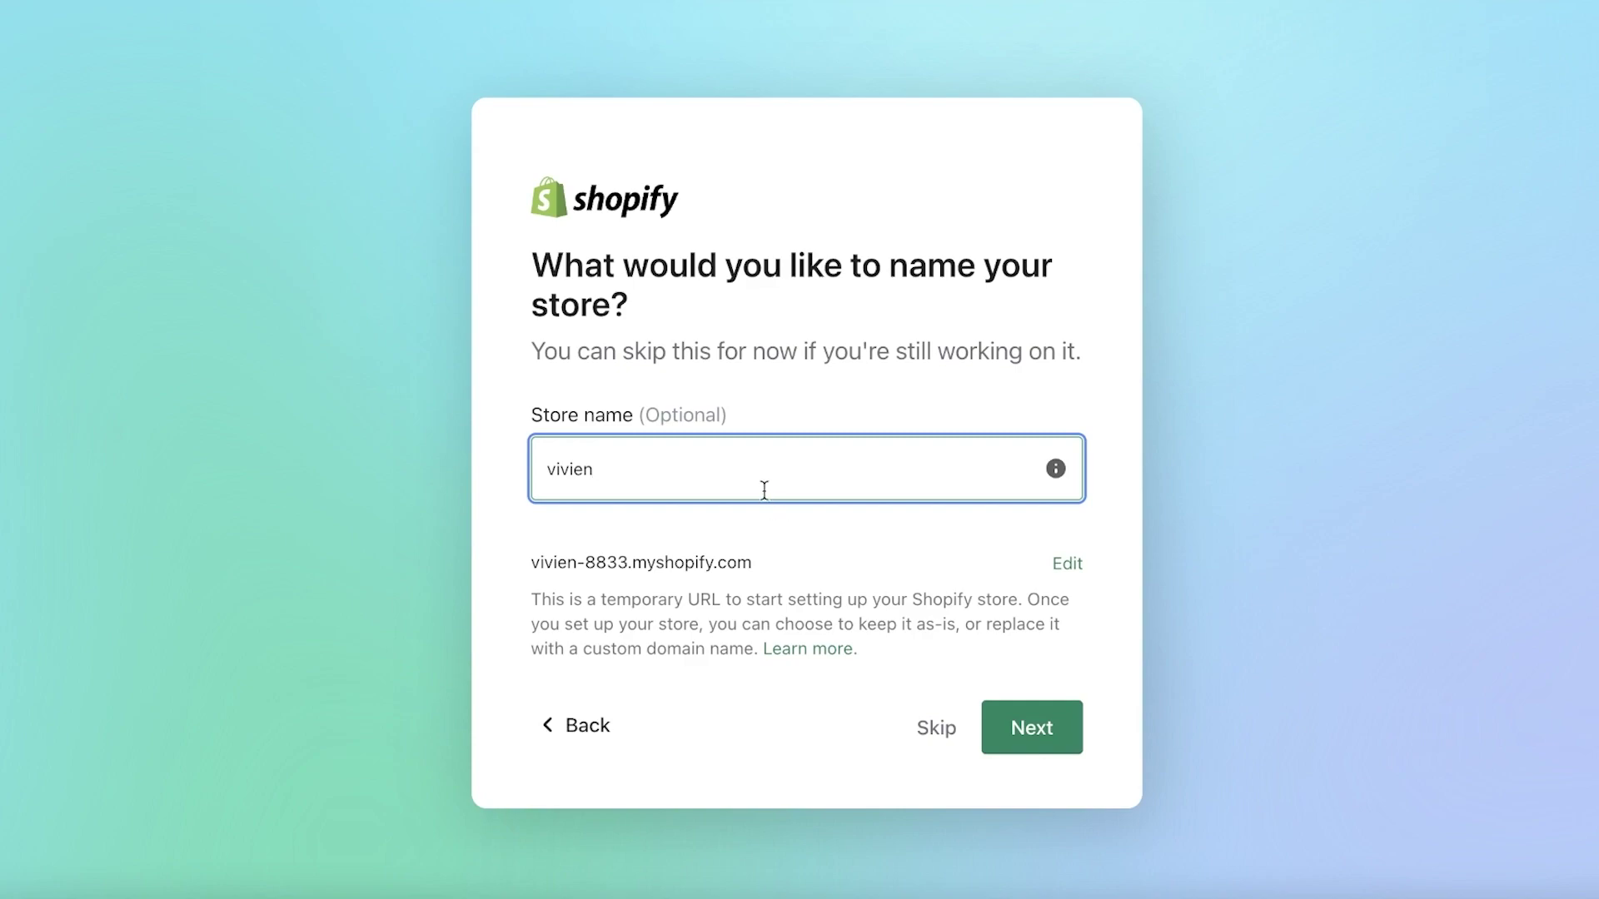
click(555, 470)
key(BackSpace)
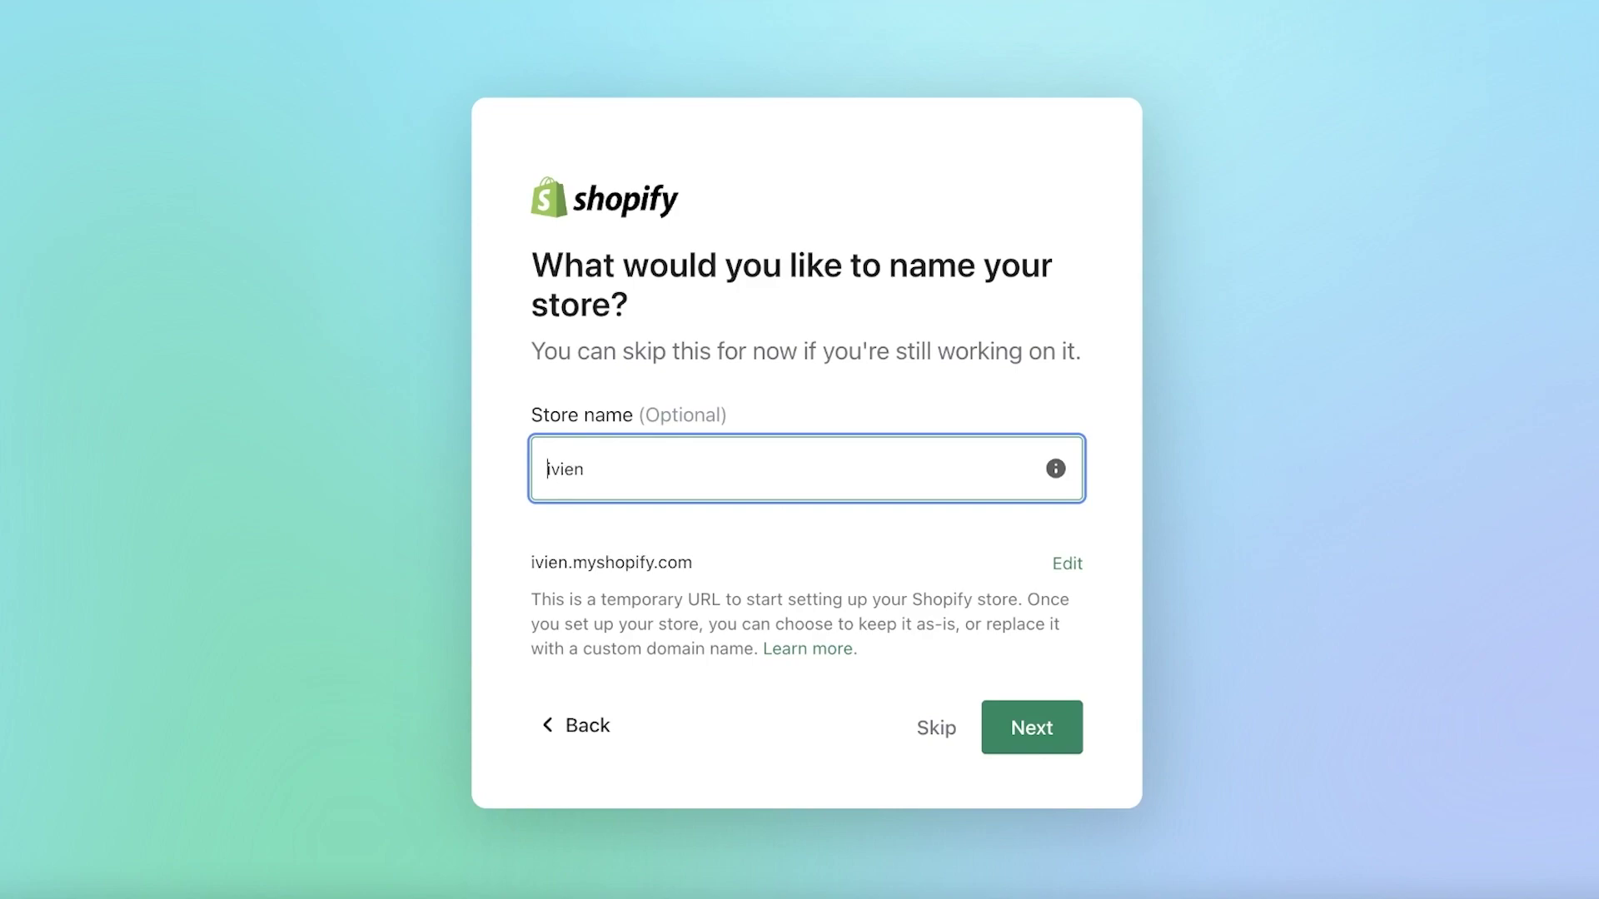
text(V)
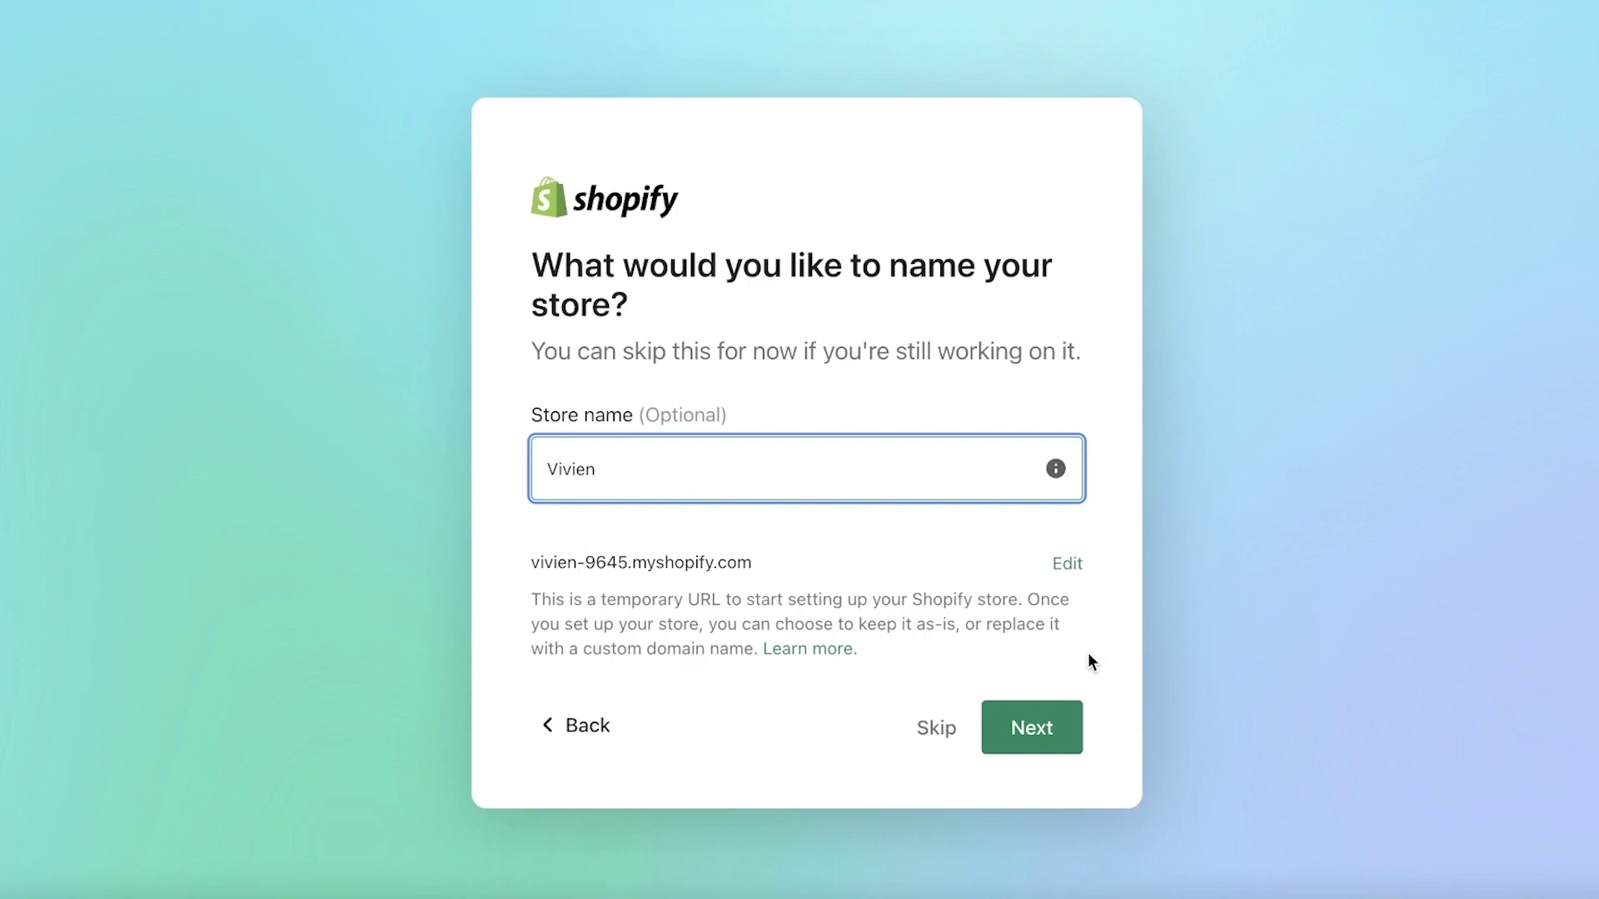
click(1039, 748)
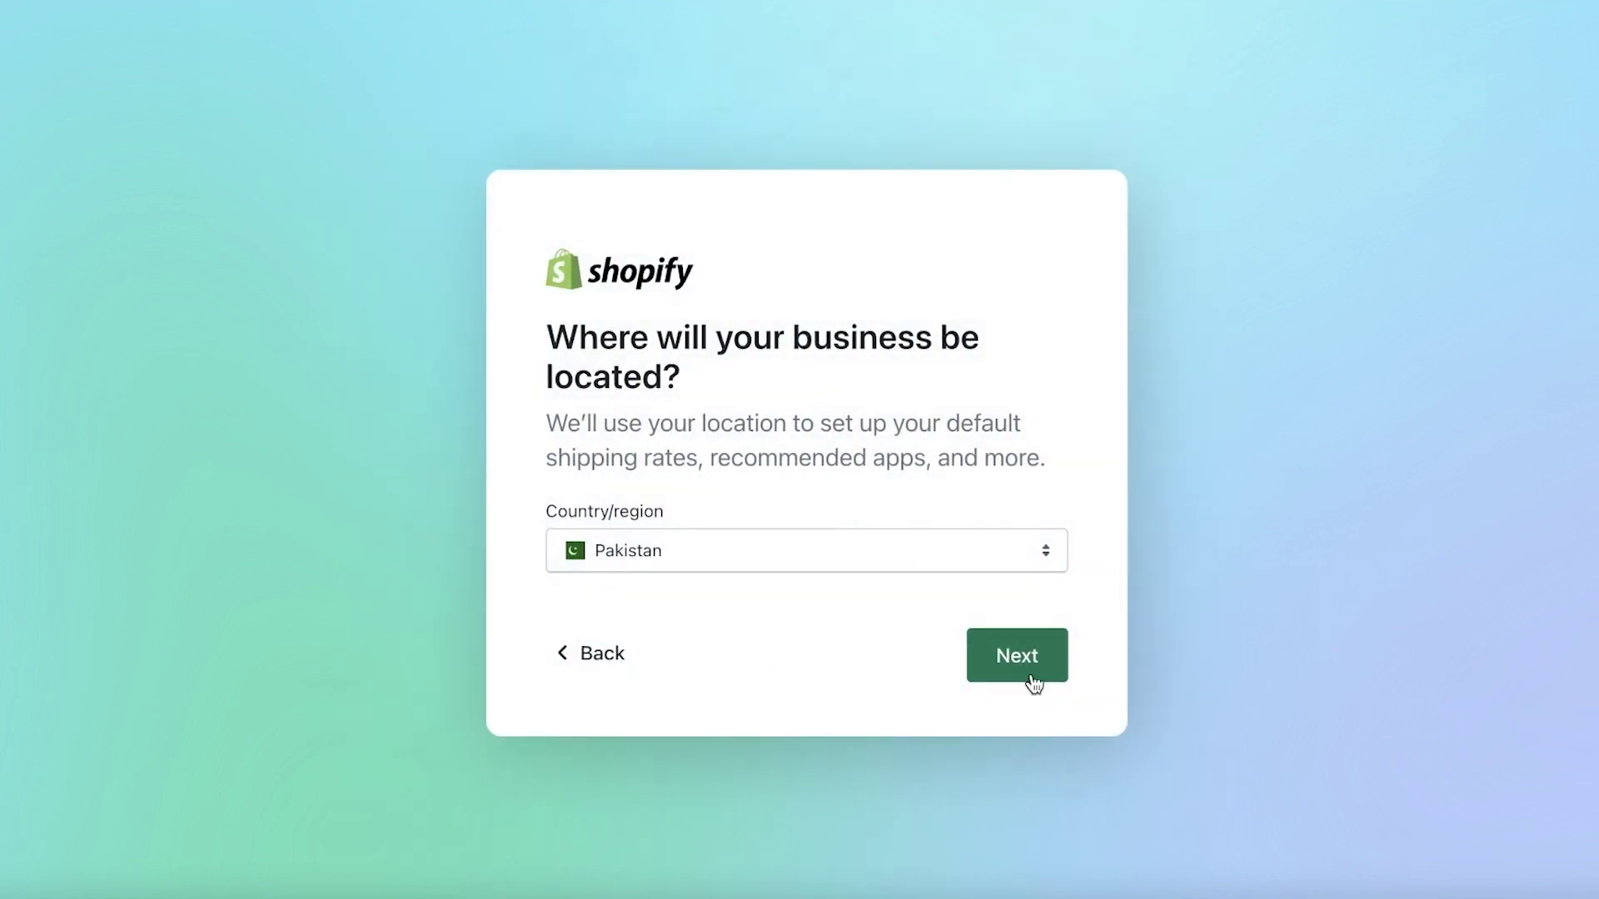
Step: Accept Pakistan as the business location and create the Shopify ID by signing in with Apple
click(1029, 679)
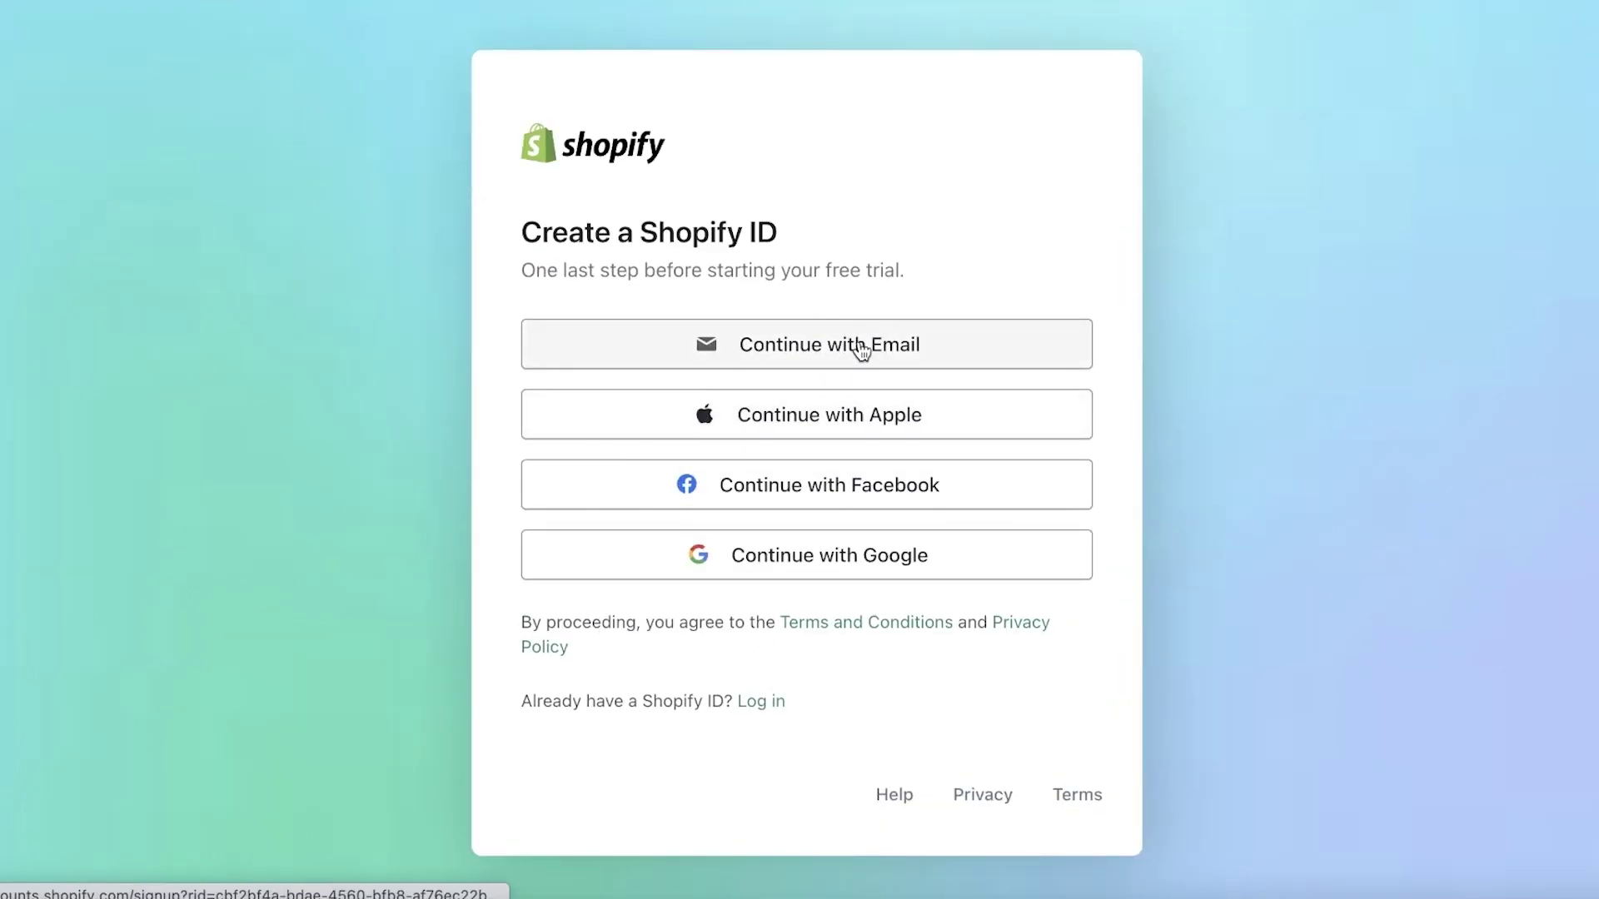
click(847, 421)
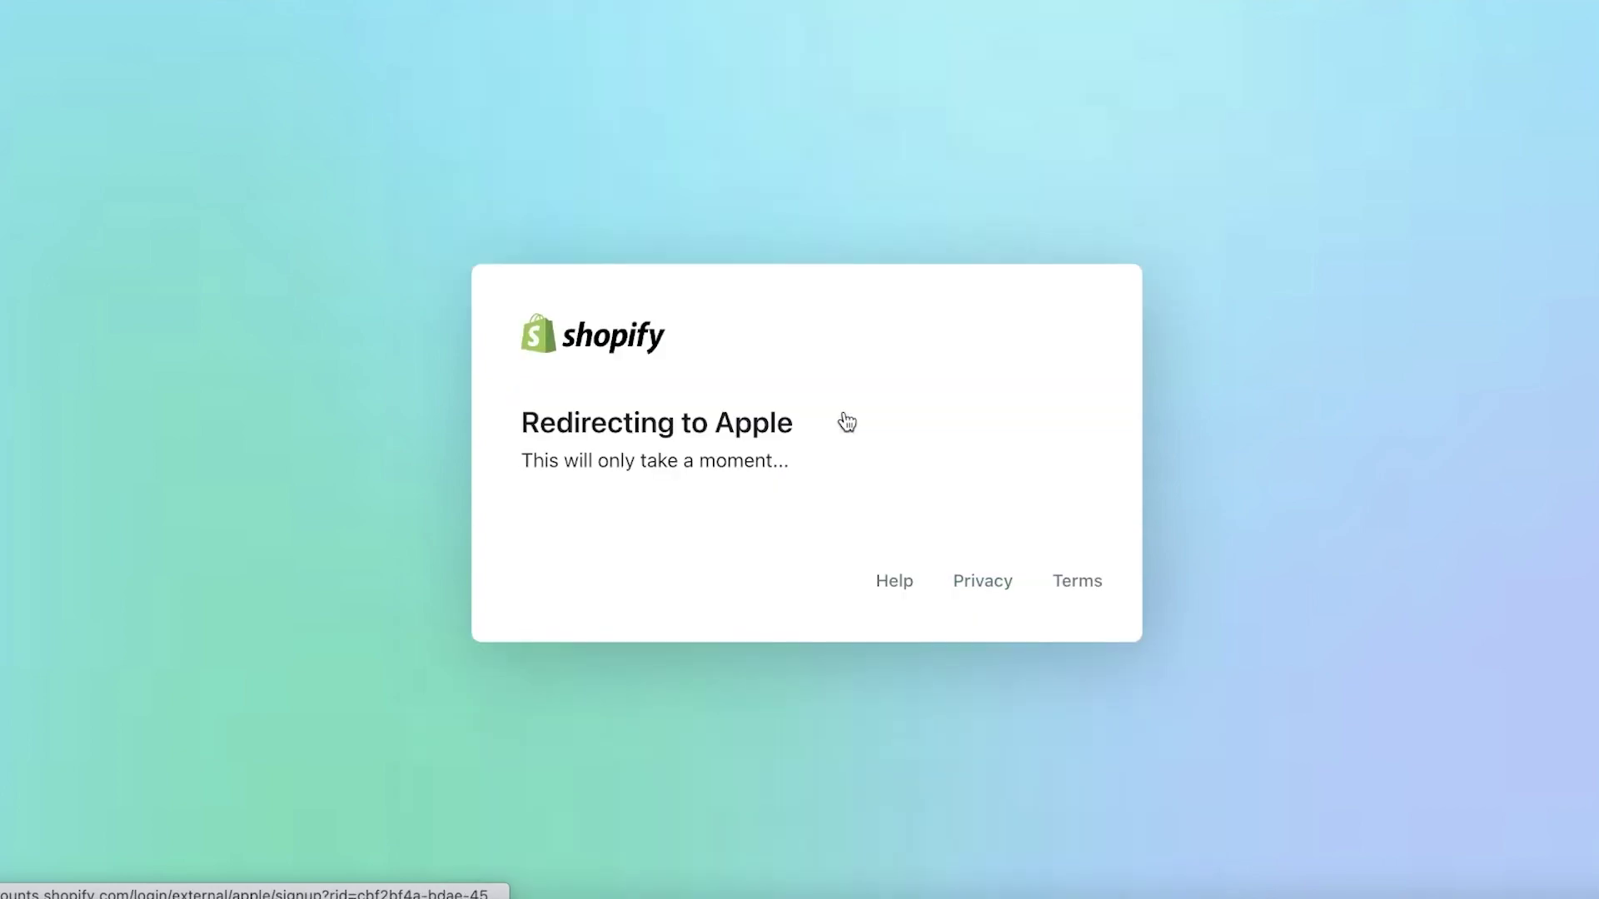
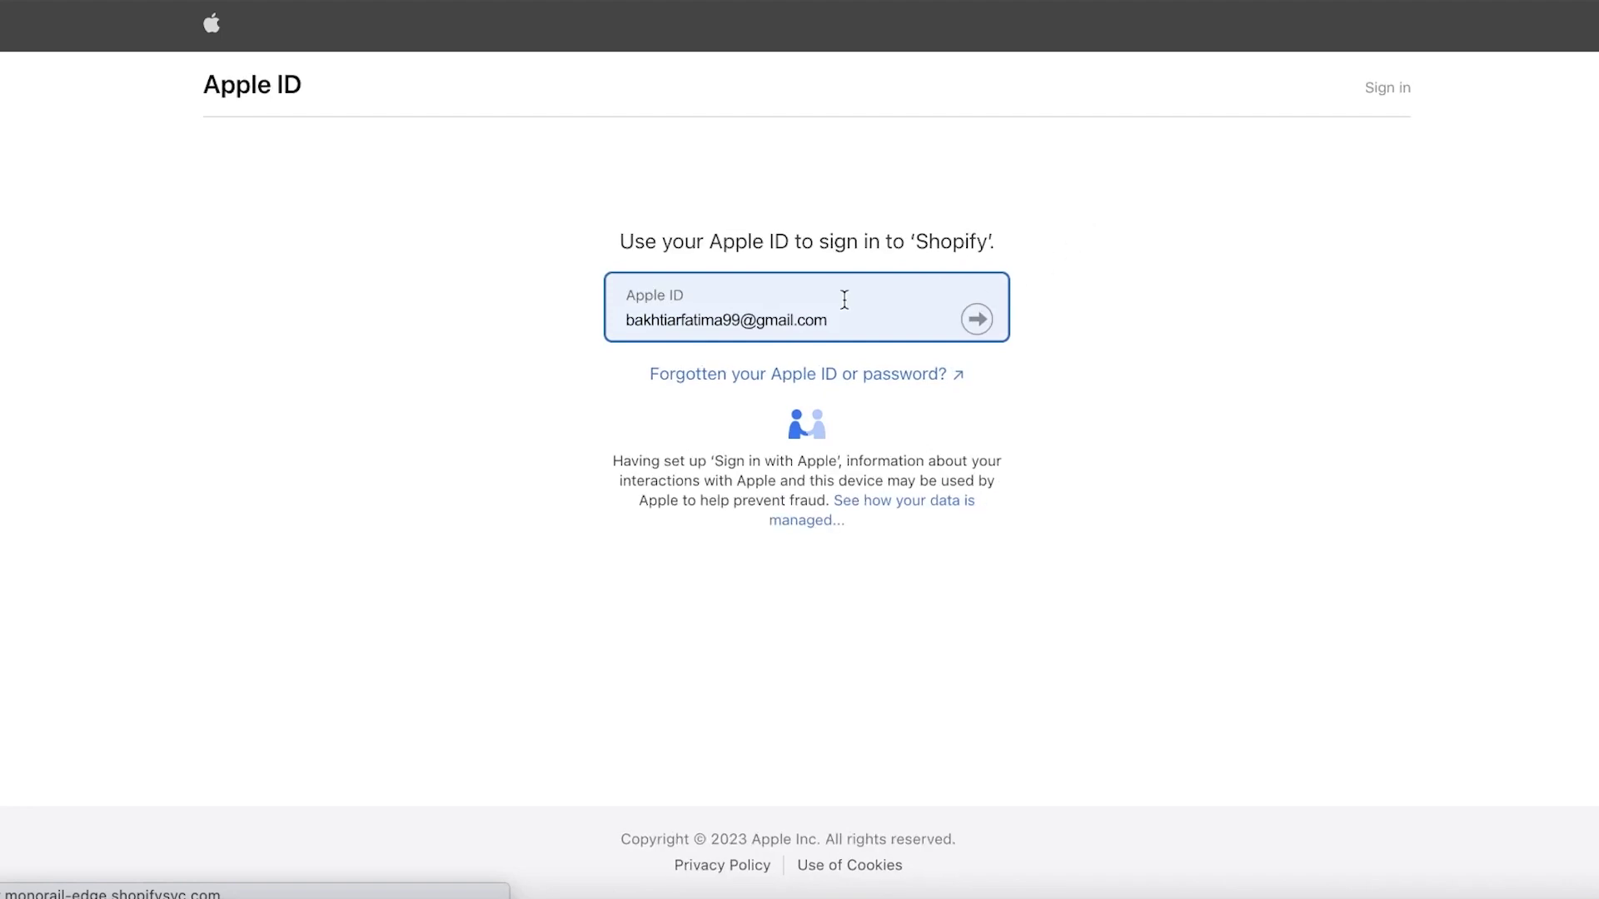
click(983, 377)
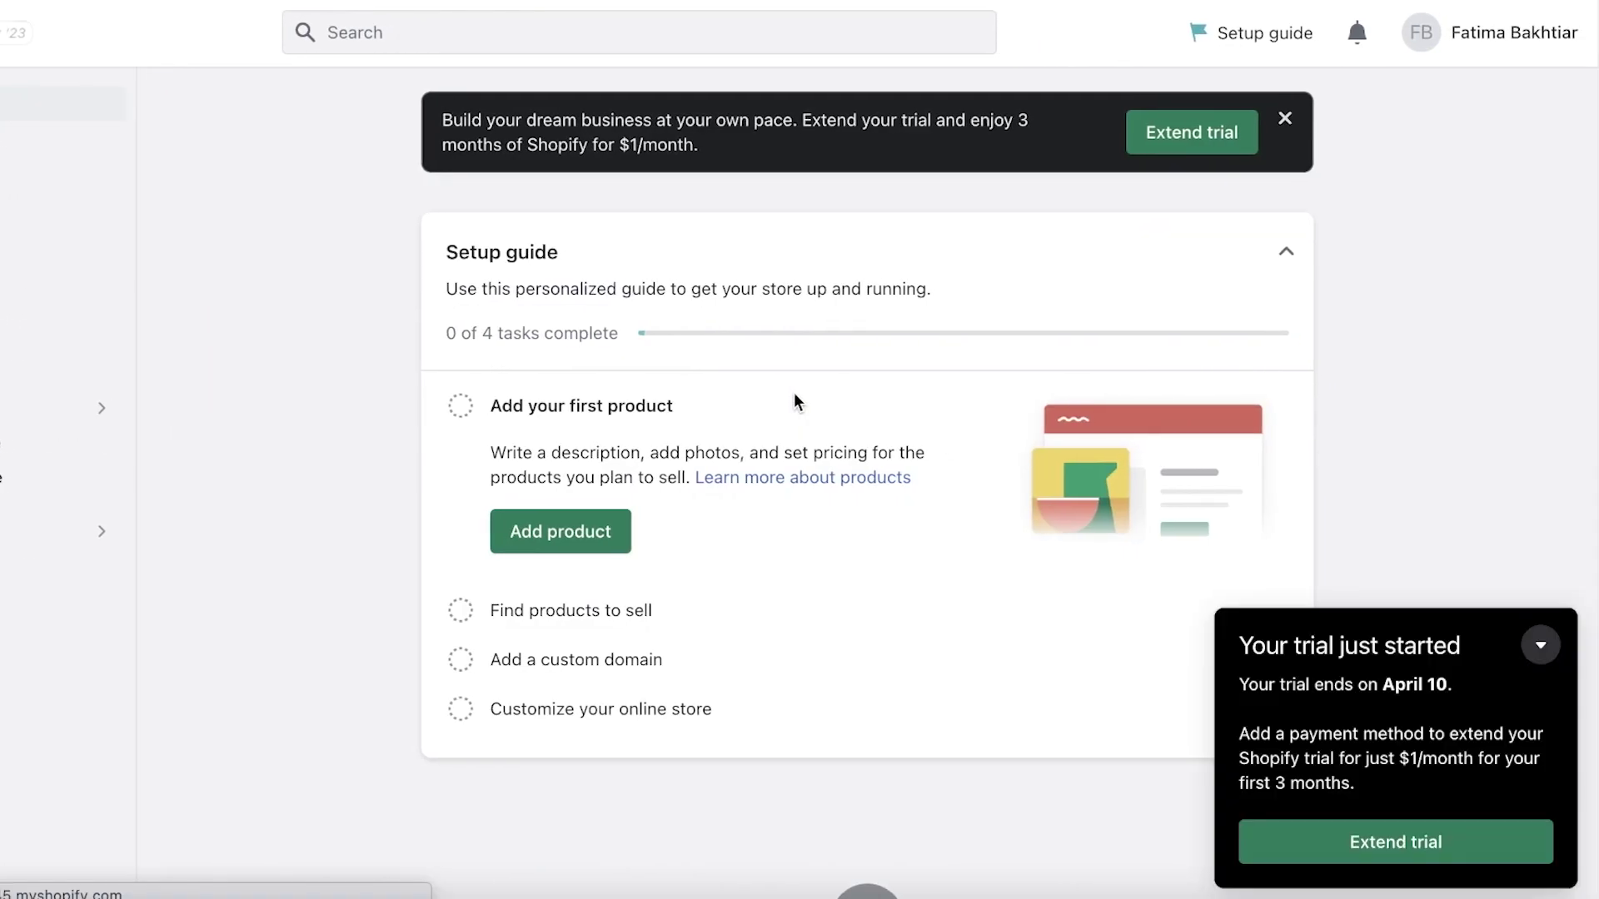
click(1550, 656)
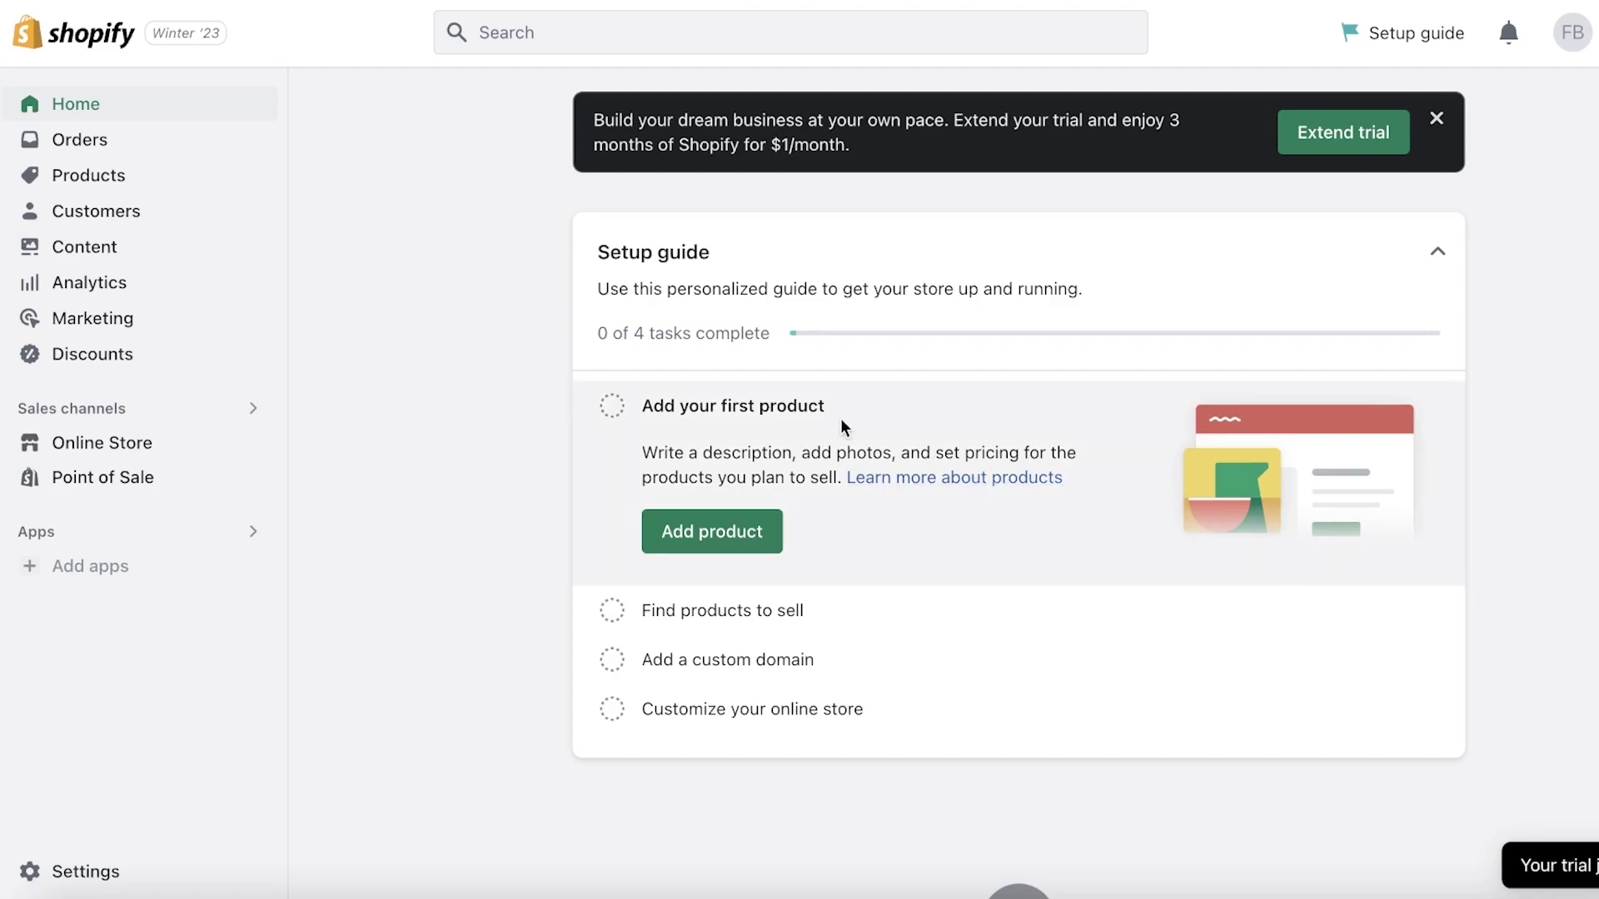
Step: Look over the Orders page and the setup guide on the store's home page
click(127, 149)
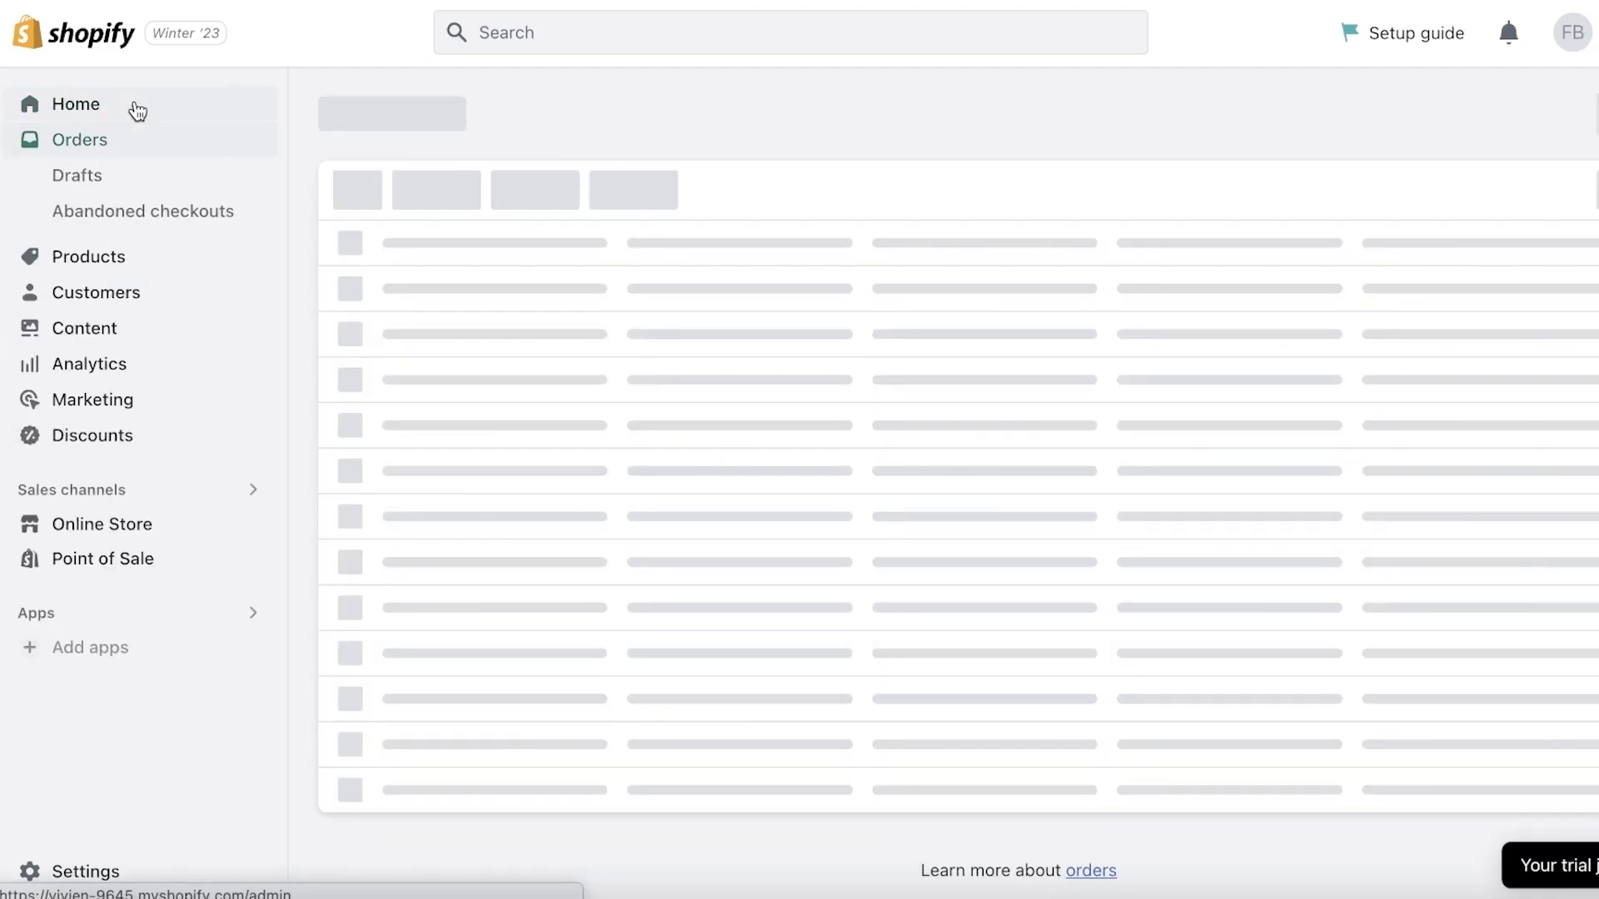
click(138, 117)
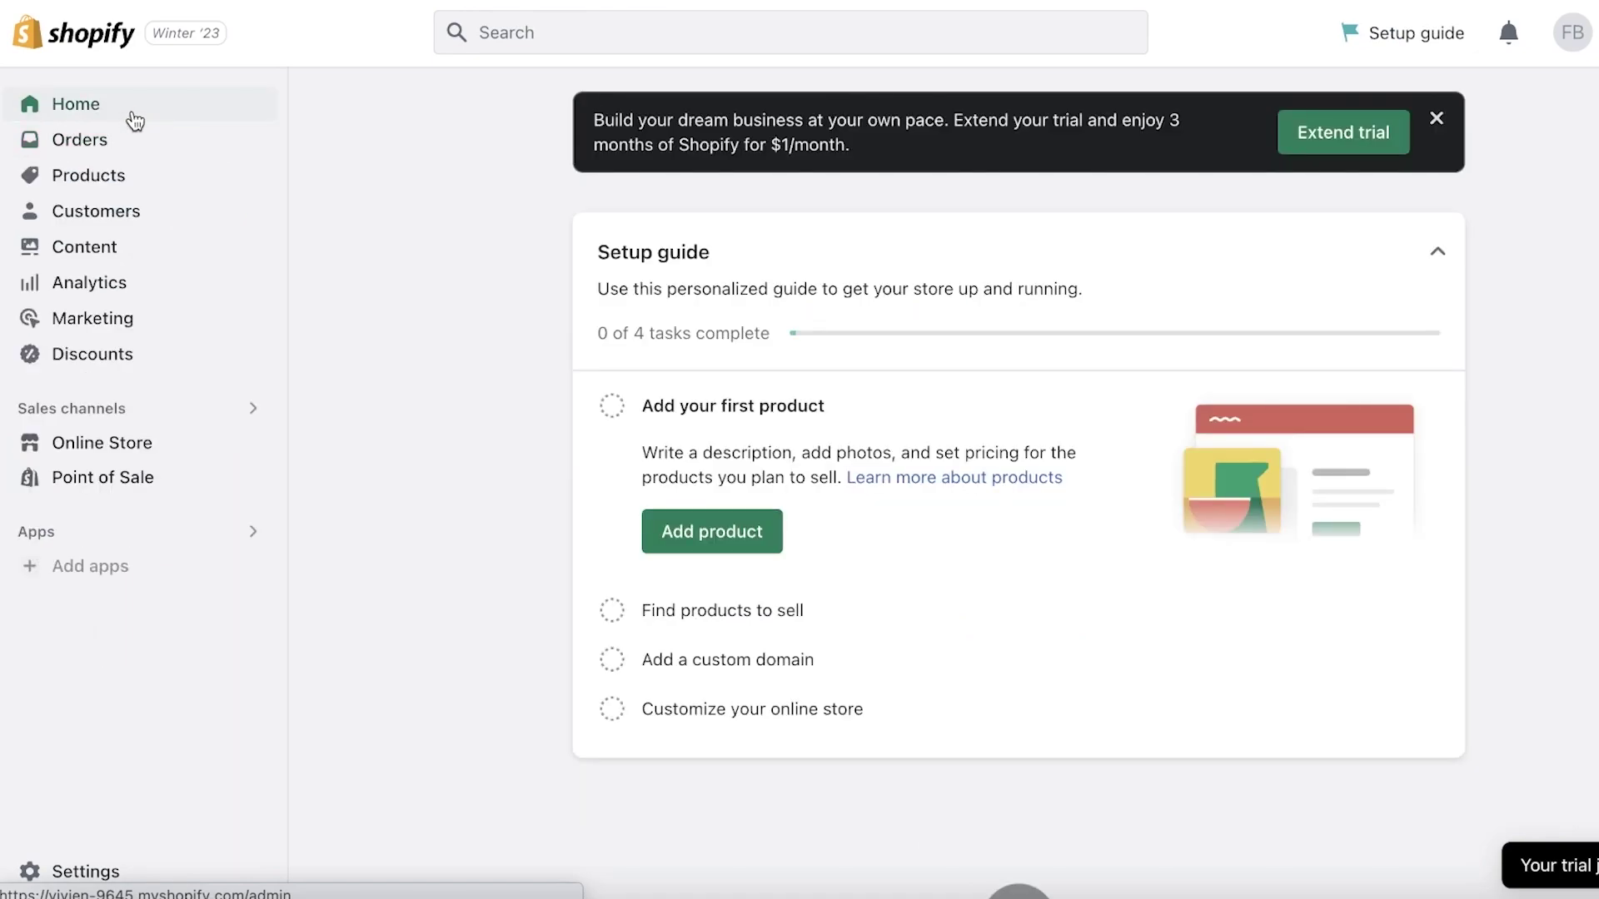
scroll(536, 364, down, 3)
scroll(533, 371, up, 3)
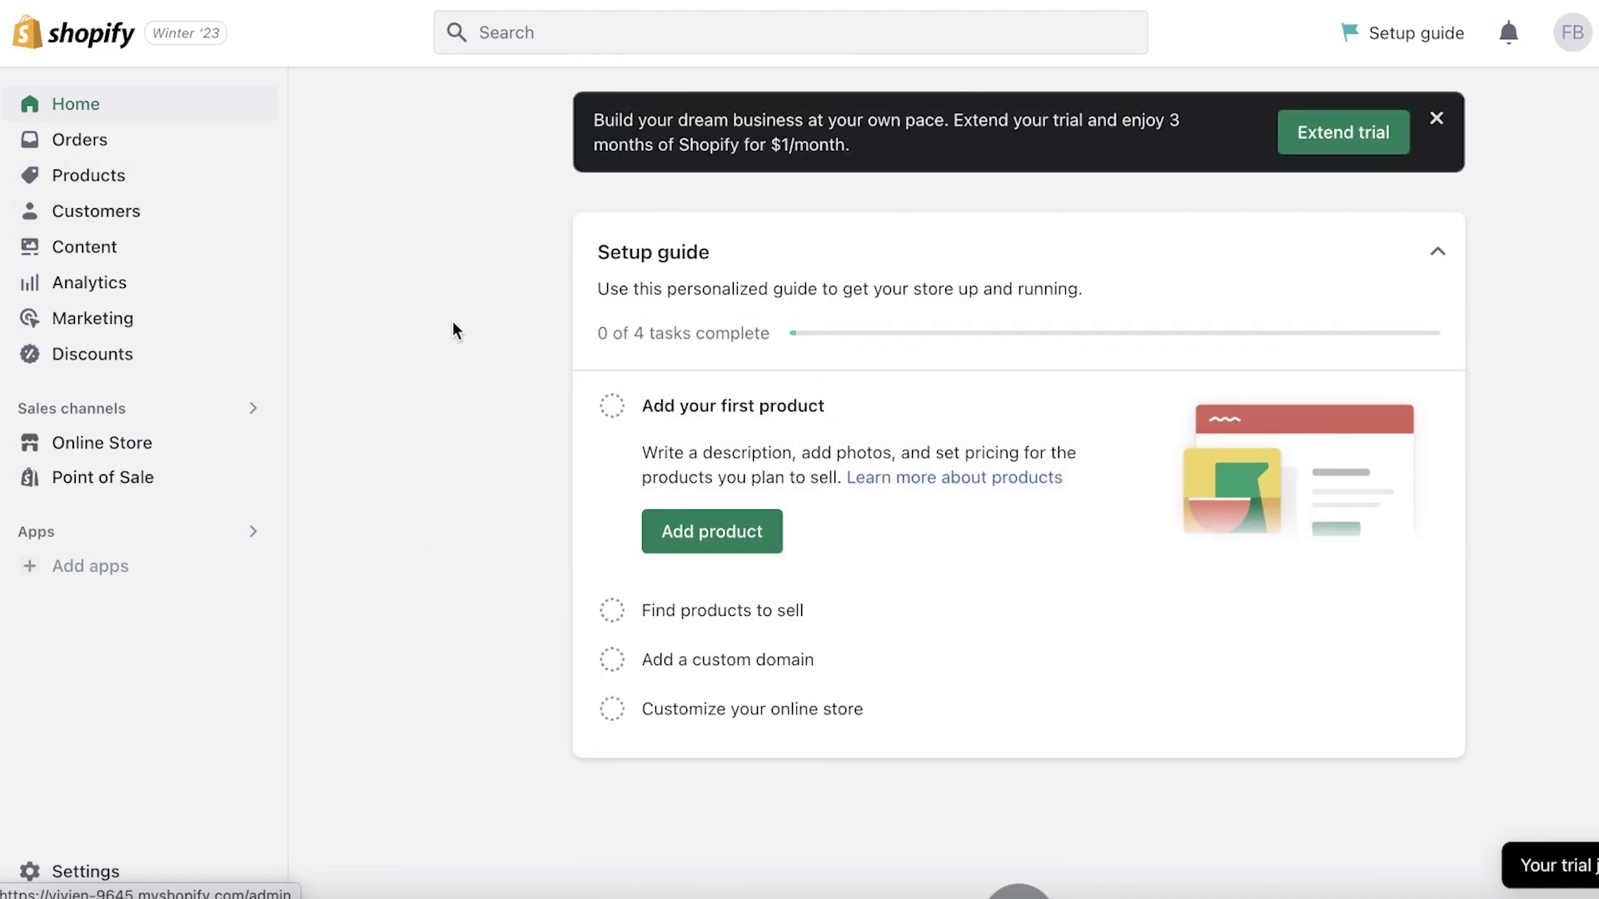
Step: Open the Shopify App Store from the store's apps and sales channels settings
click(83, 873)
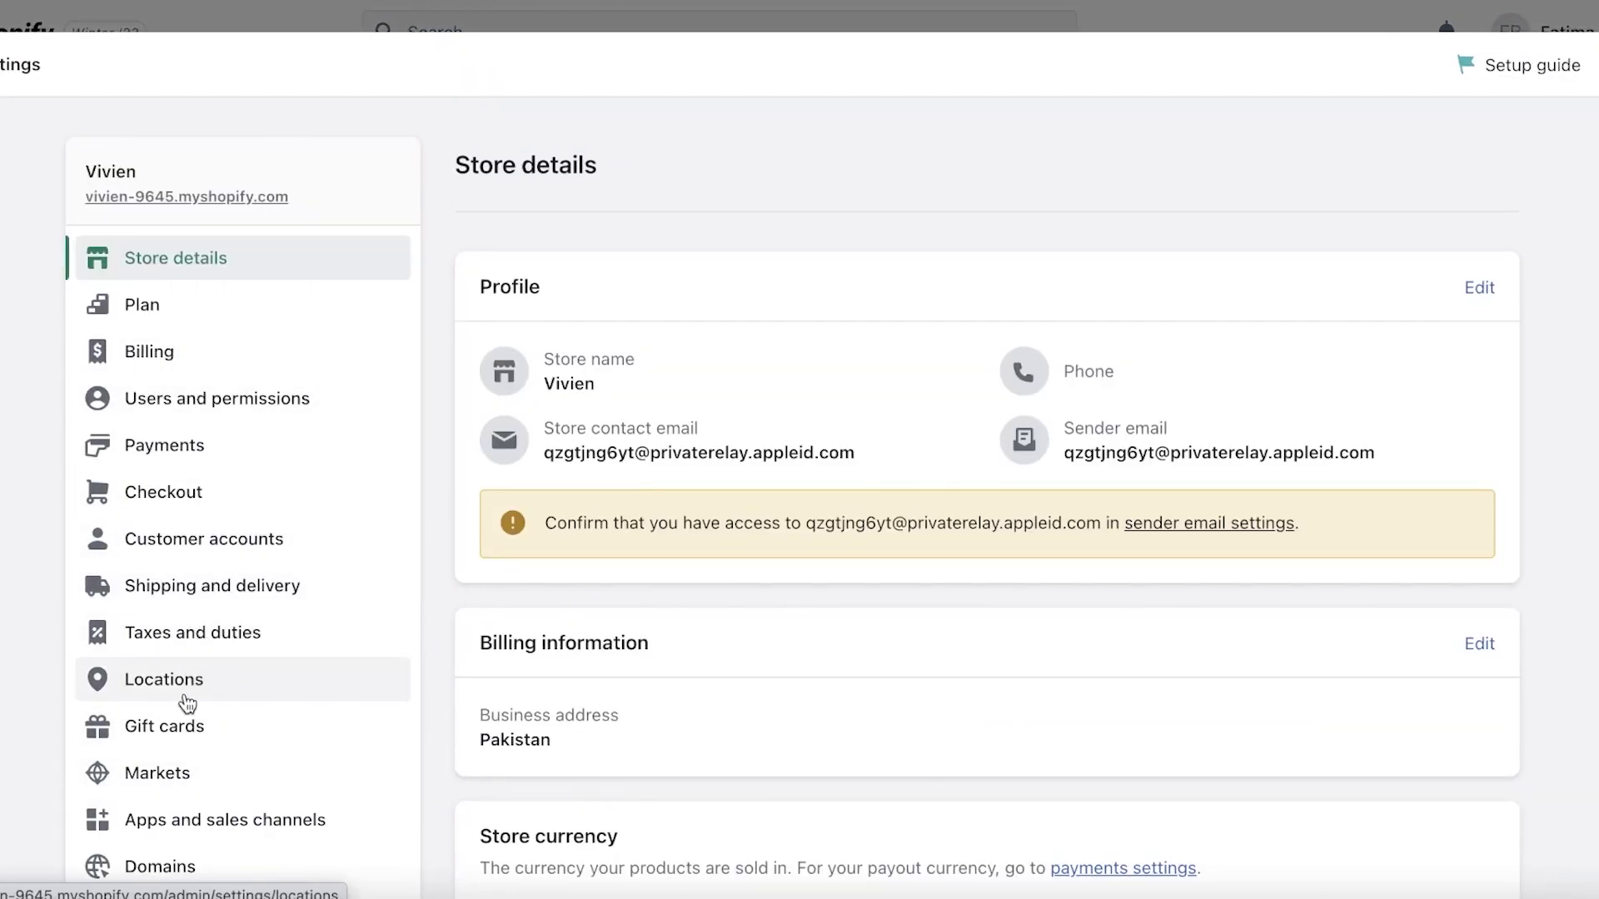
scroll(187, 733, down, 1)
click(190, 771)
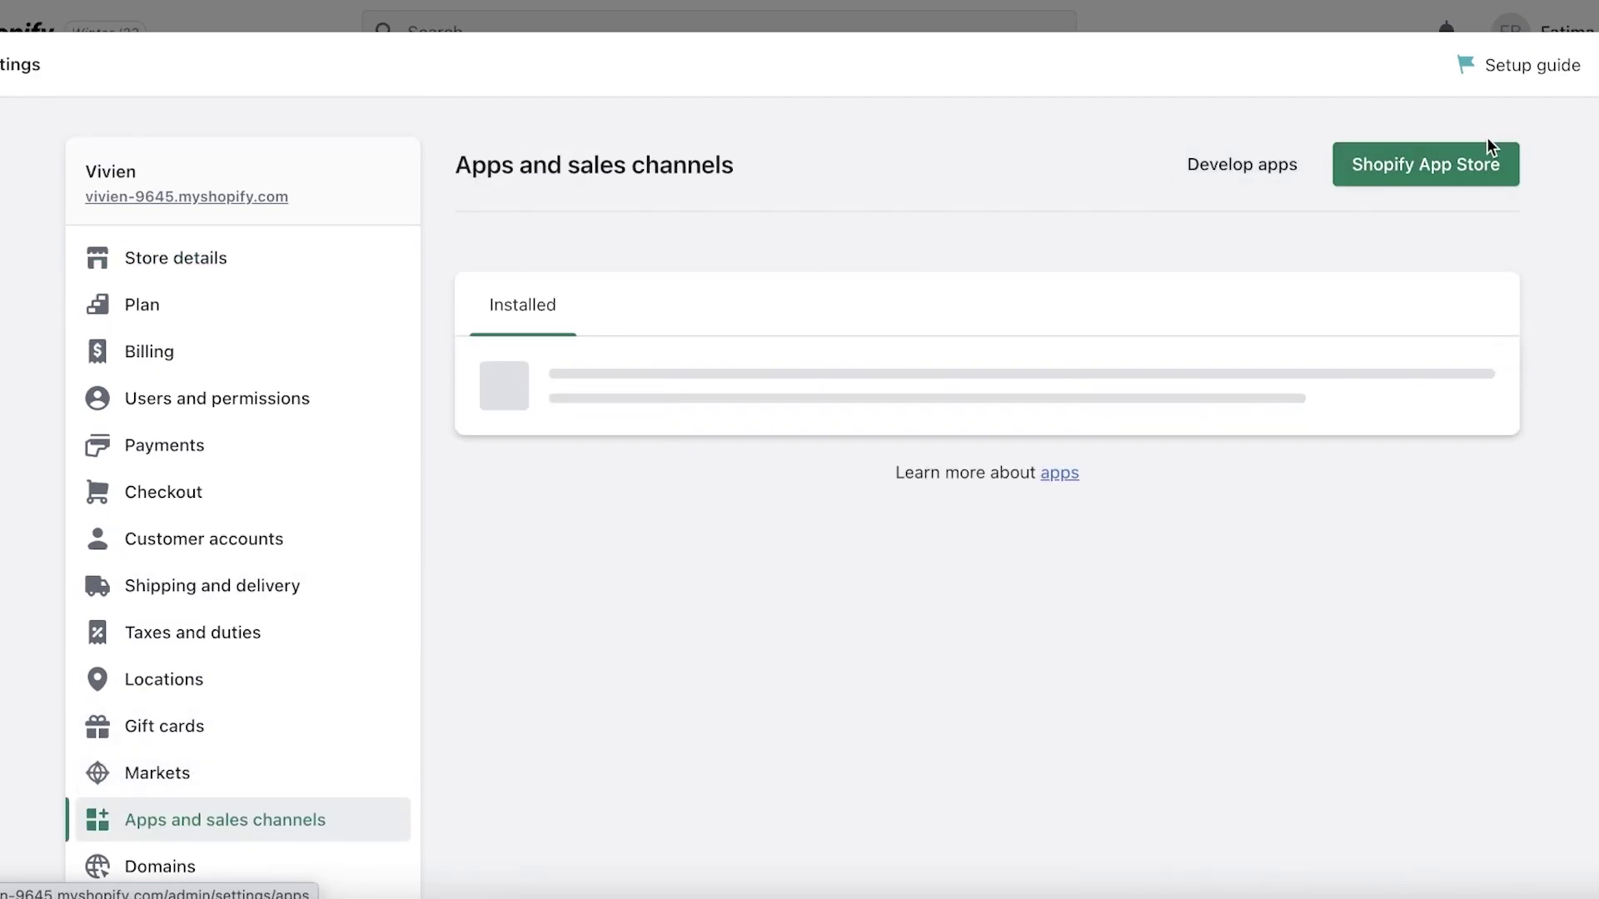
click(1453, 166)
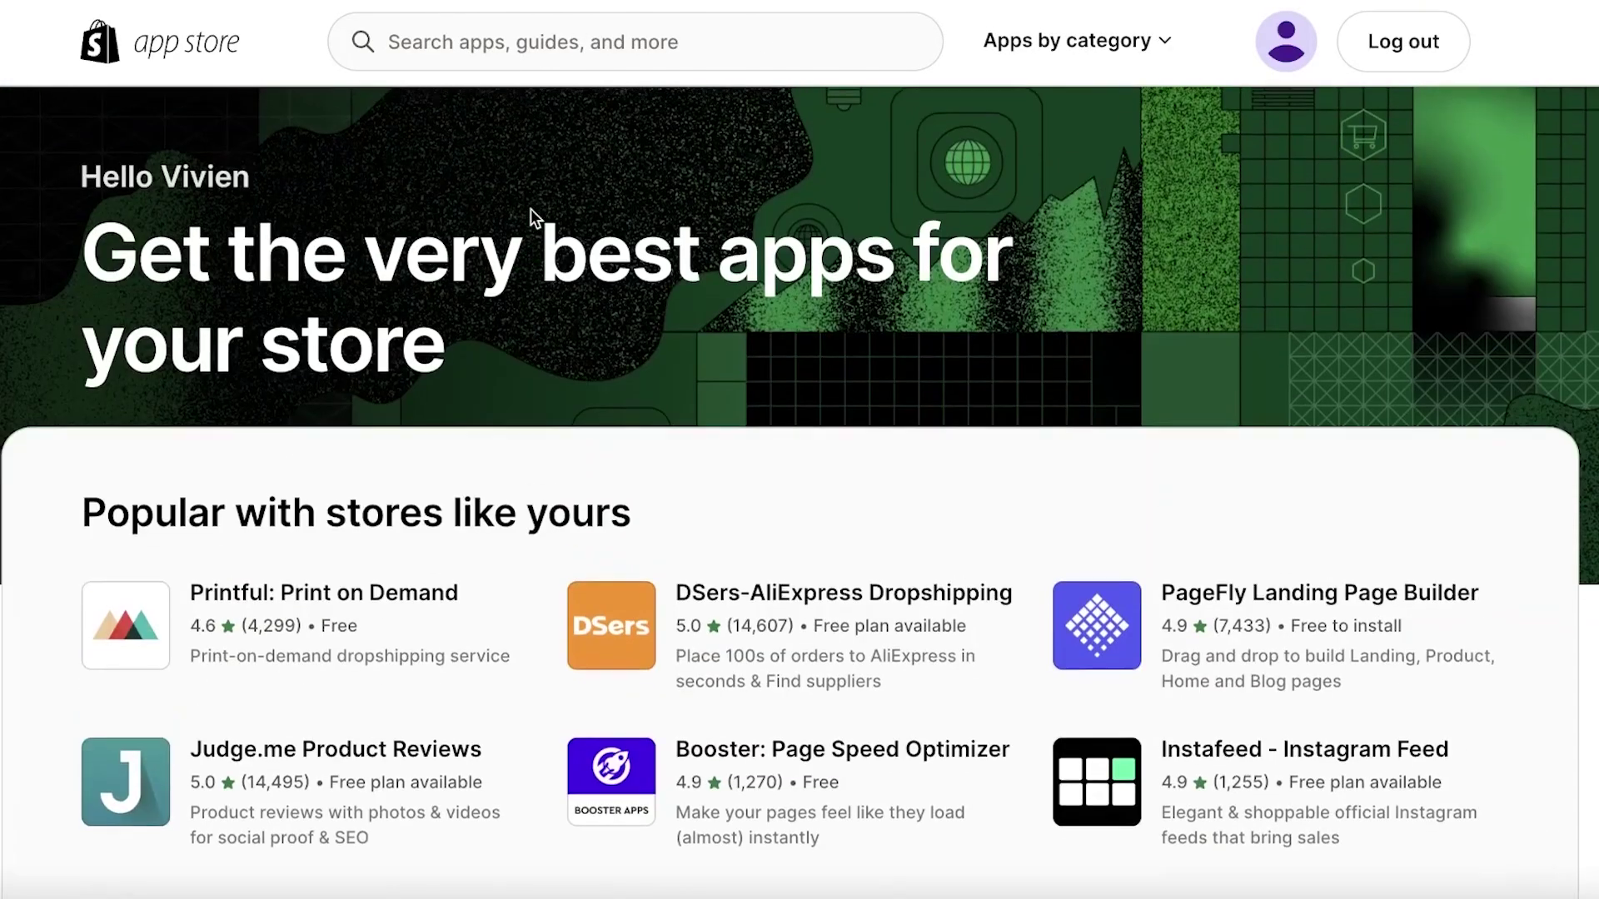
Step: Search the app store for "aliexpress" and open the DSers-AliExpress Dropshipping app from the results
click(522, 52)
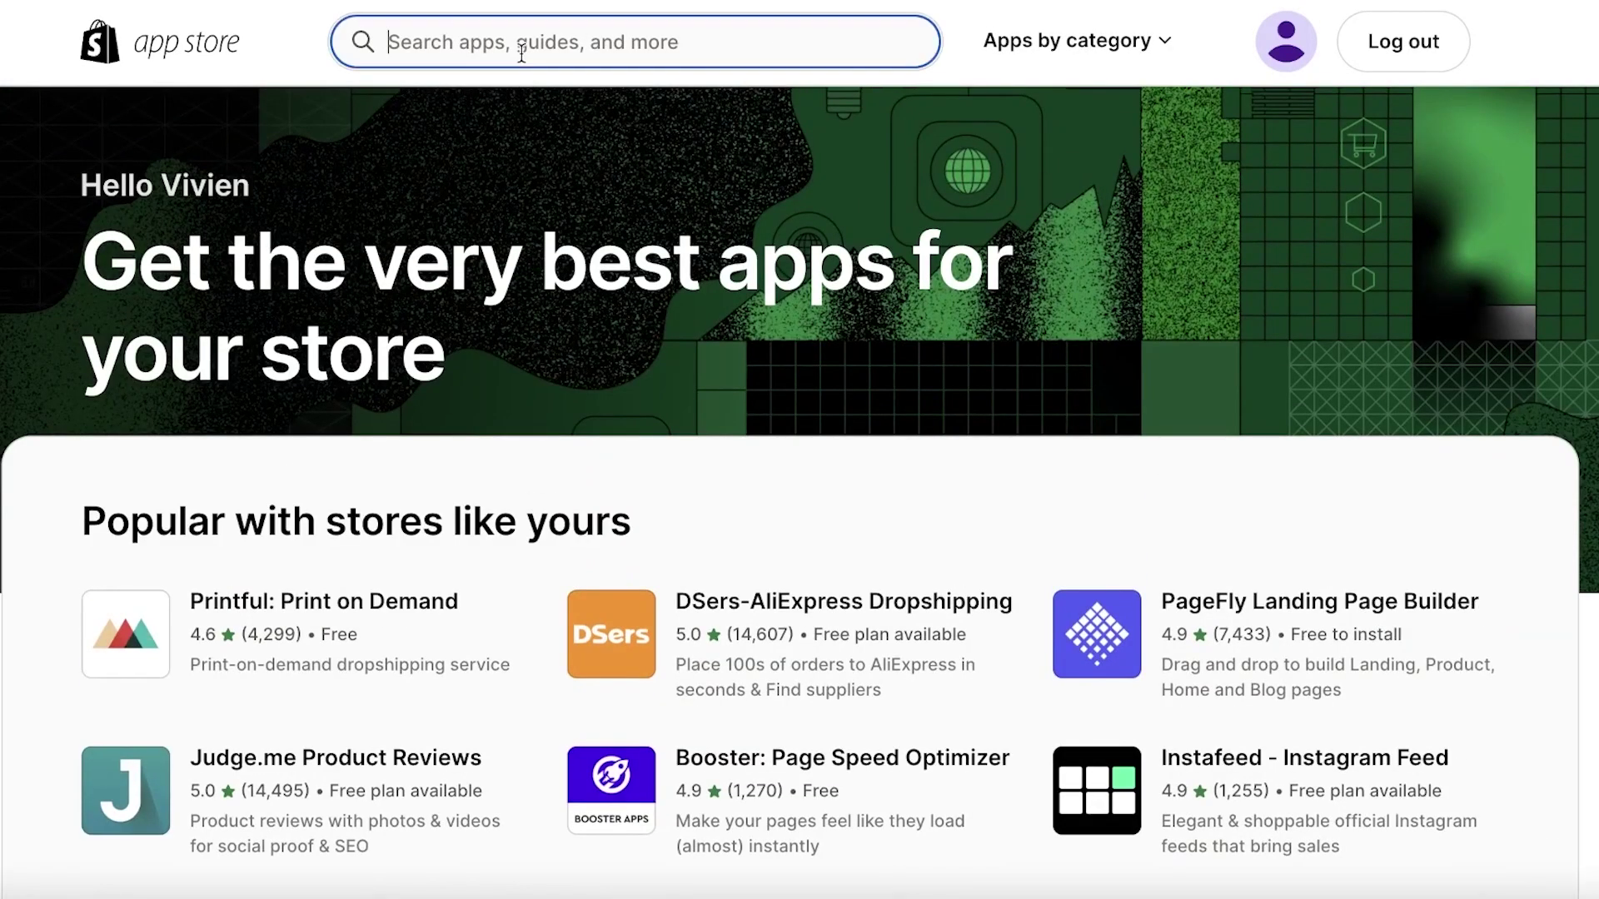
text(aliexpress)
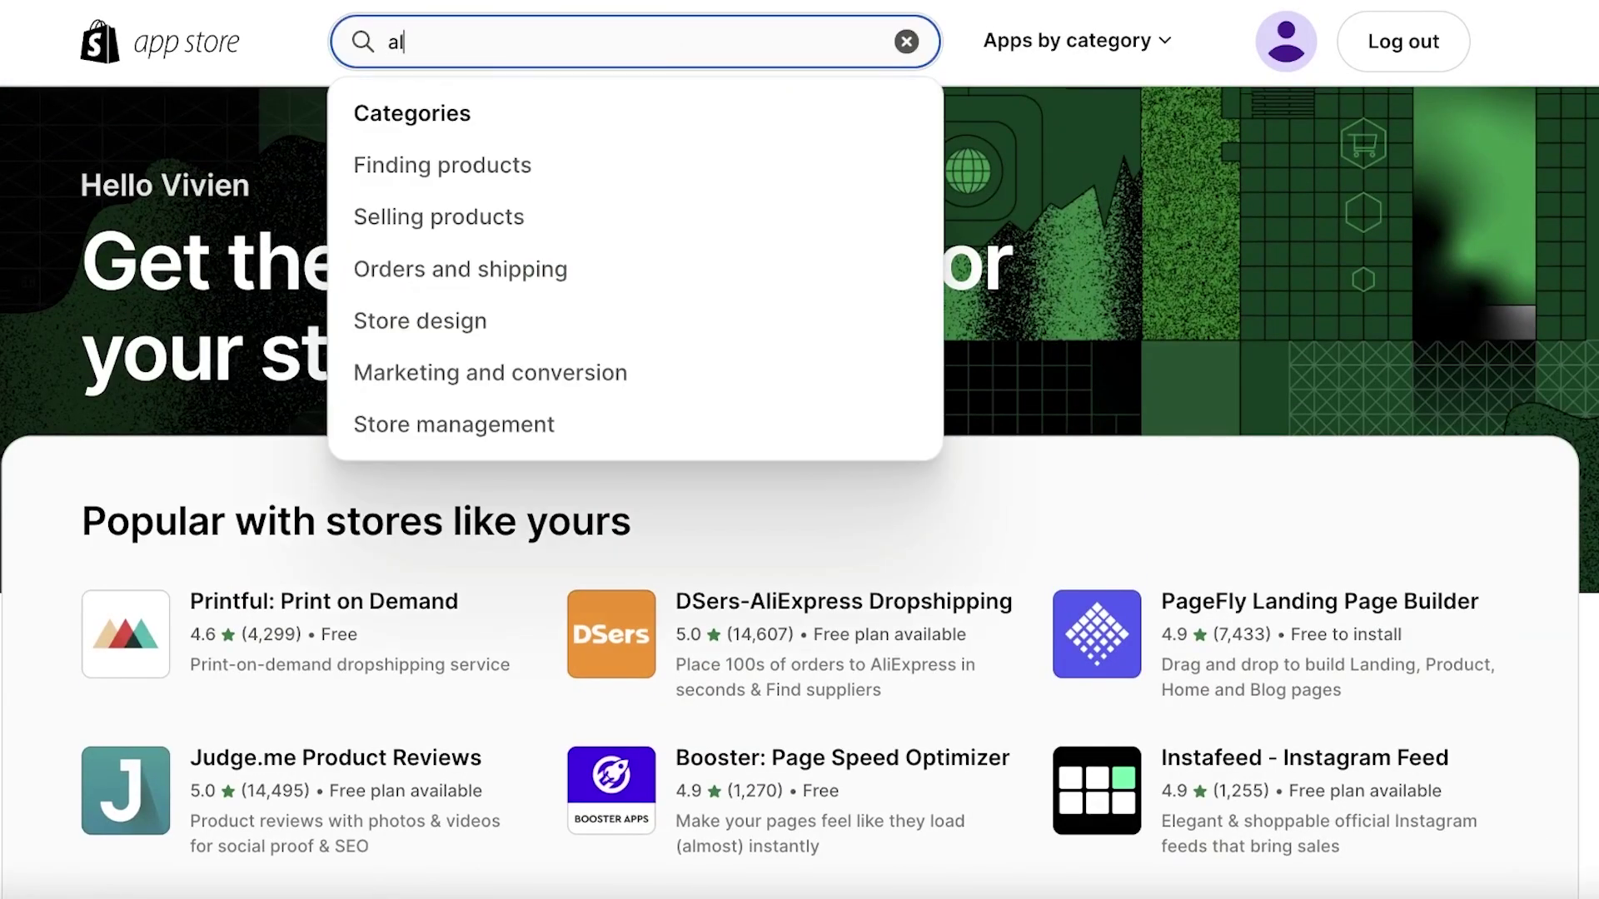
key(Return)
scroll(513, 286, down, 1)
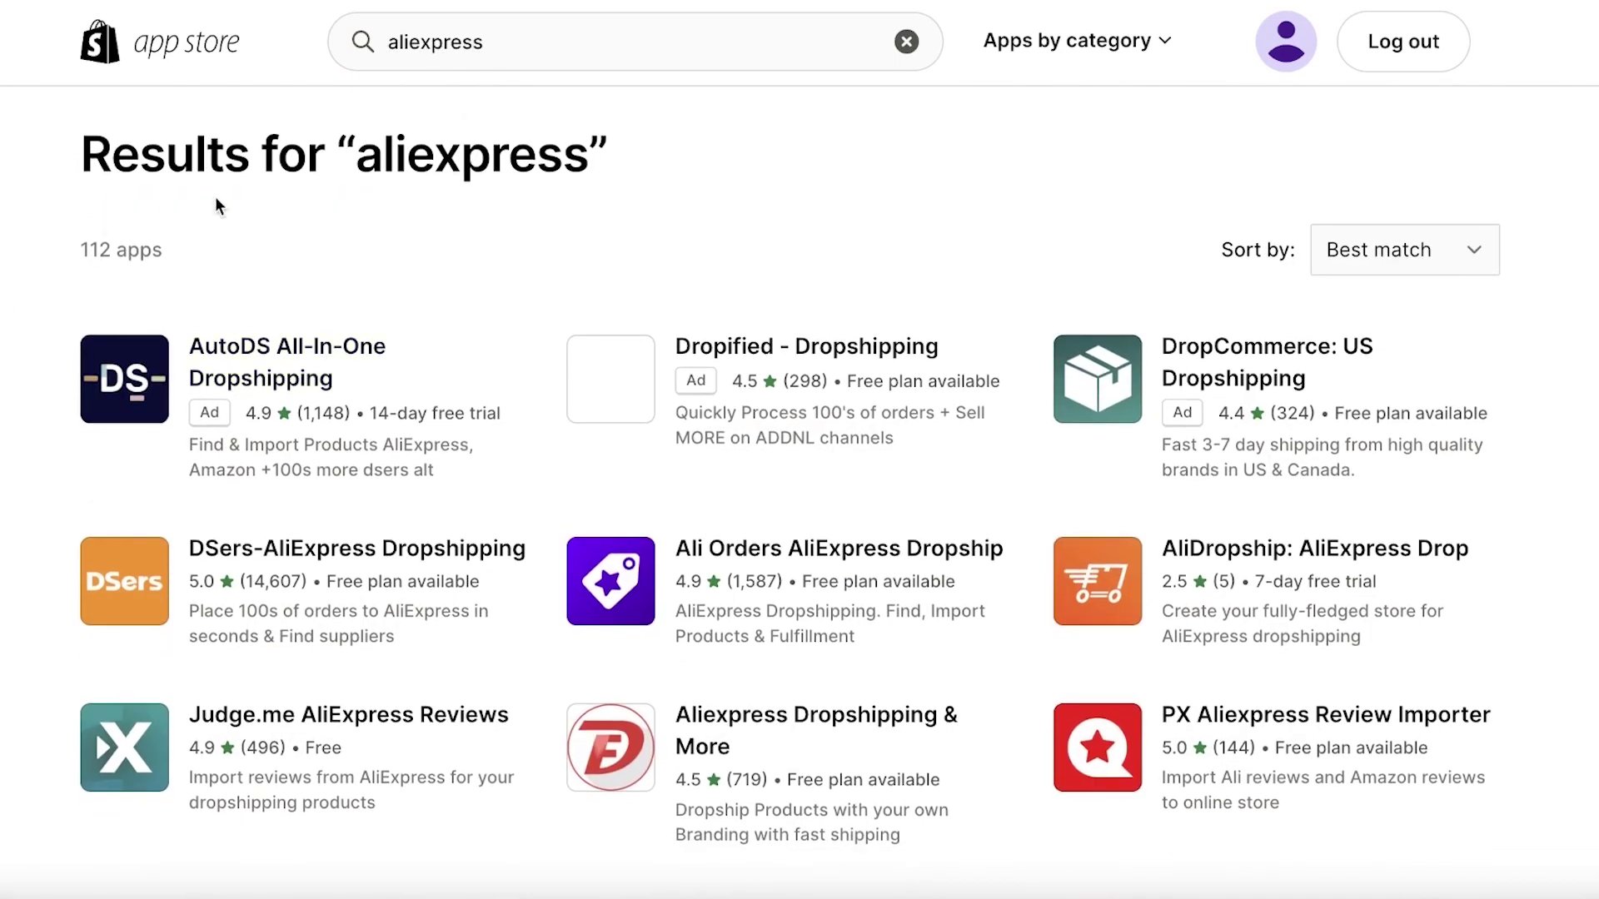
scroll(1526, 343, down, 8)
scroll(912, 381, up, 7)
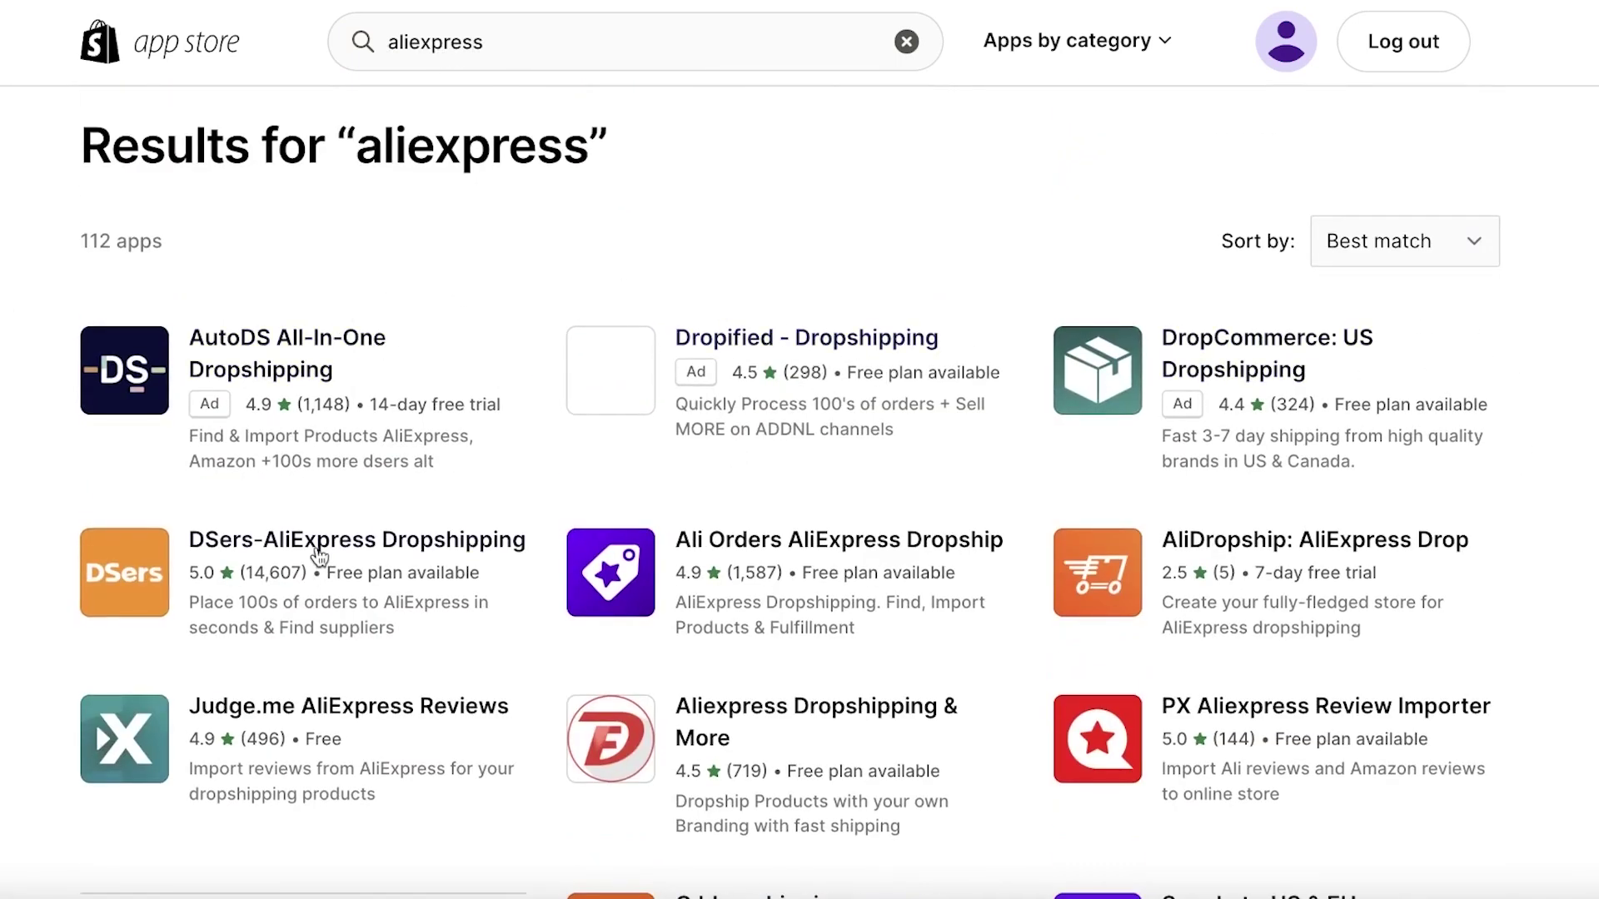
scroll(1479, 523, down, 1)
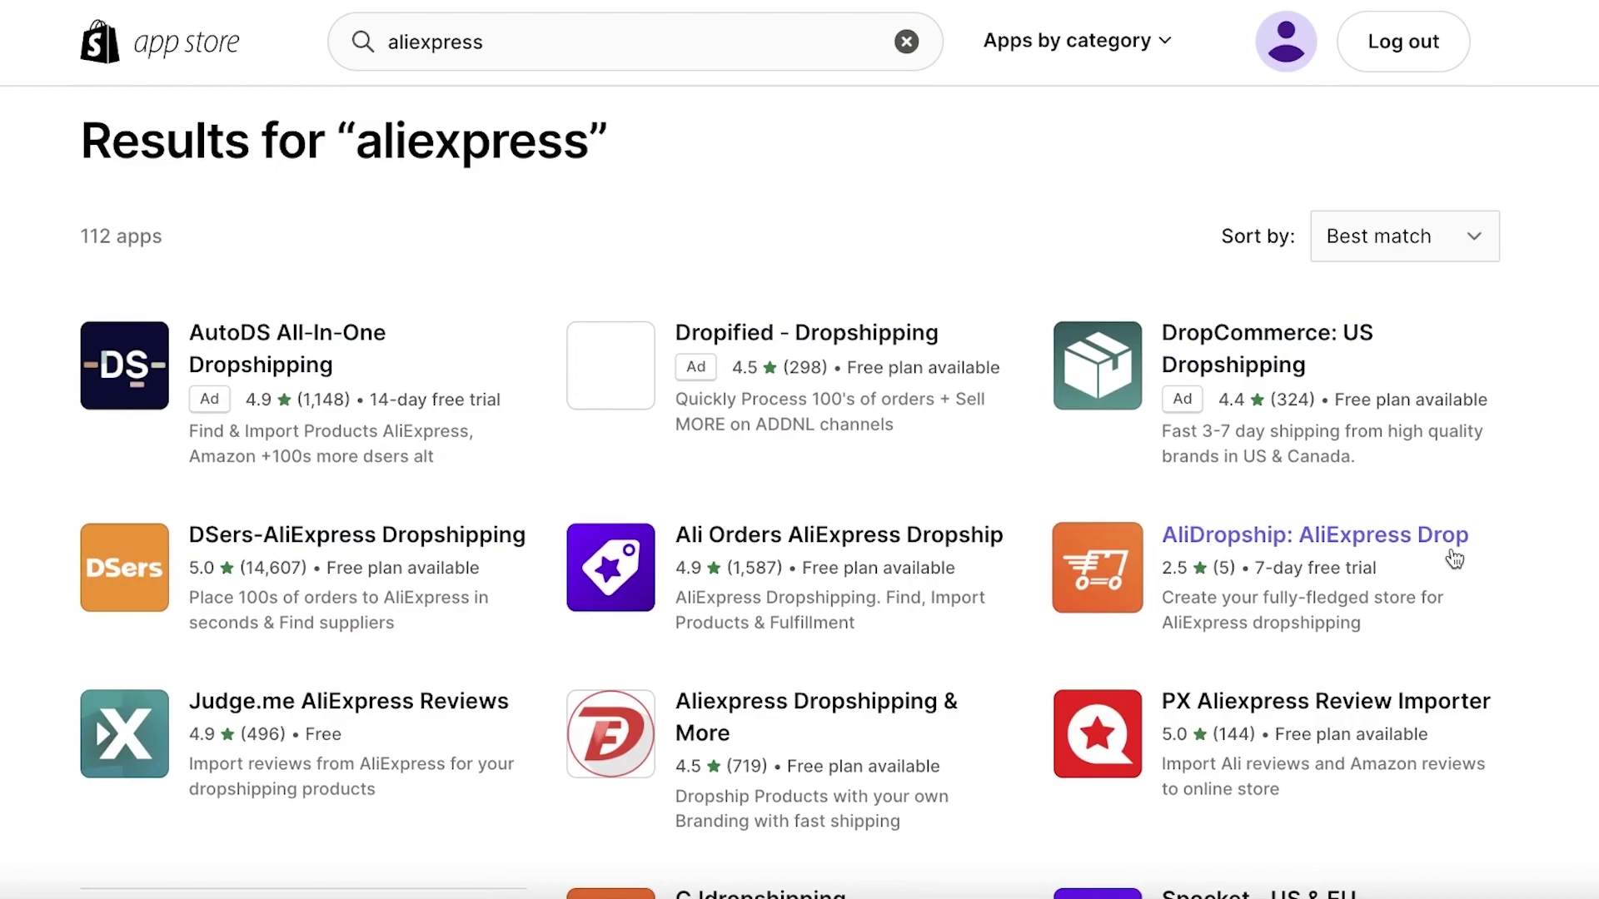
scroll(733, 566, down, 10)
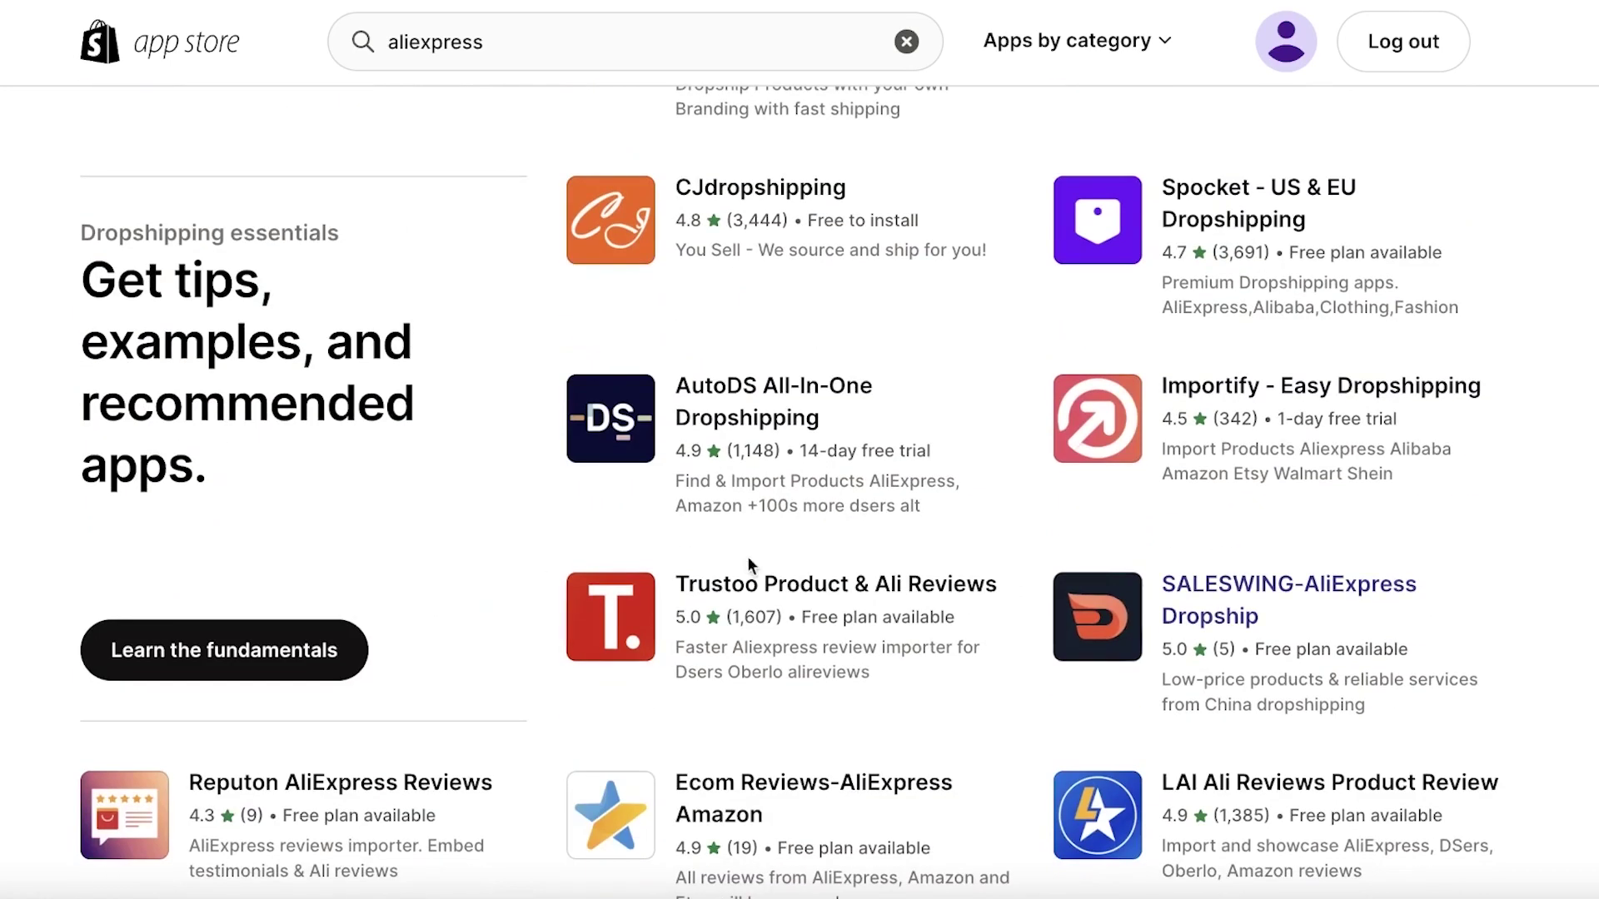
scroll(859, 523, up, 10)
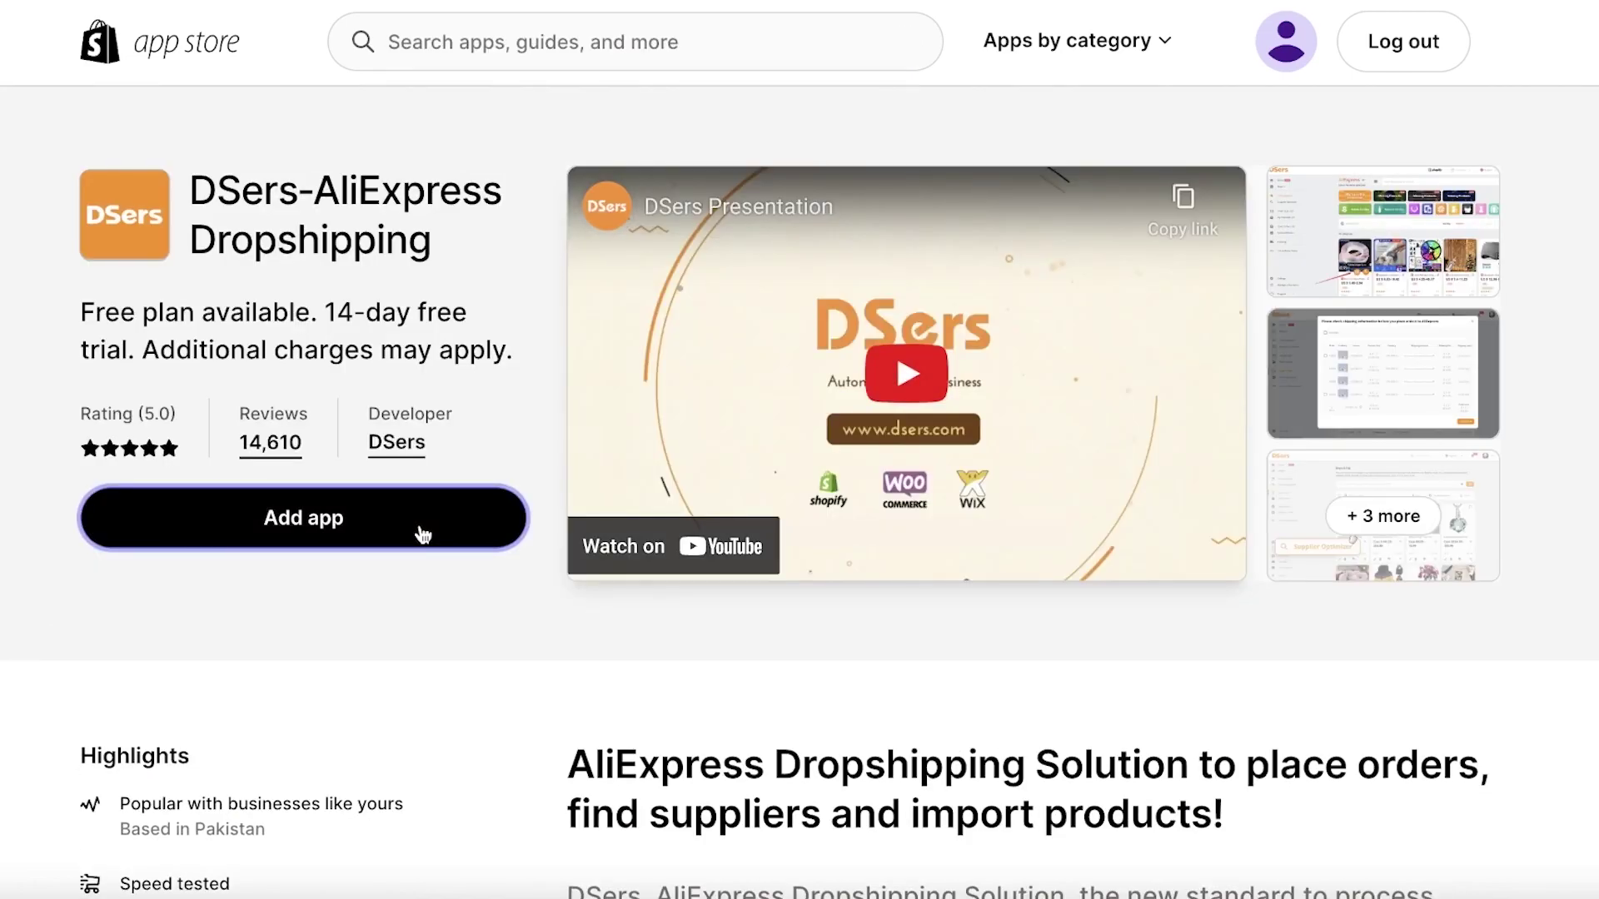
Step: Install the DSers-AliExpress Dropshipping app on the store and dismiss its free-trial promotion
click(422, 530)
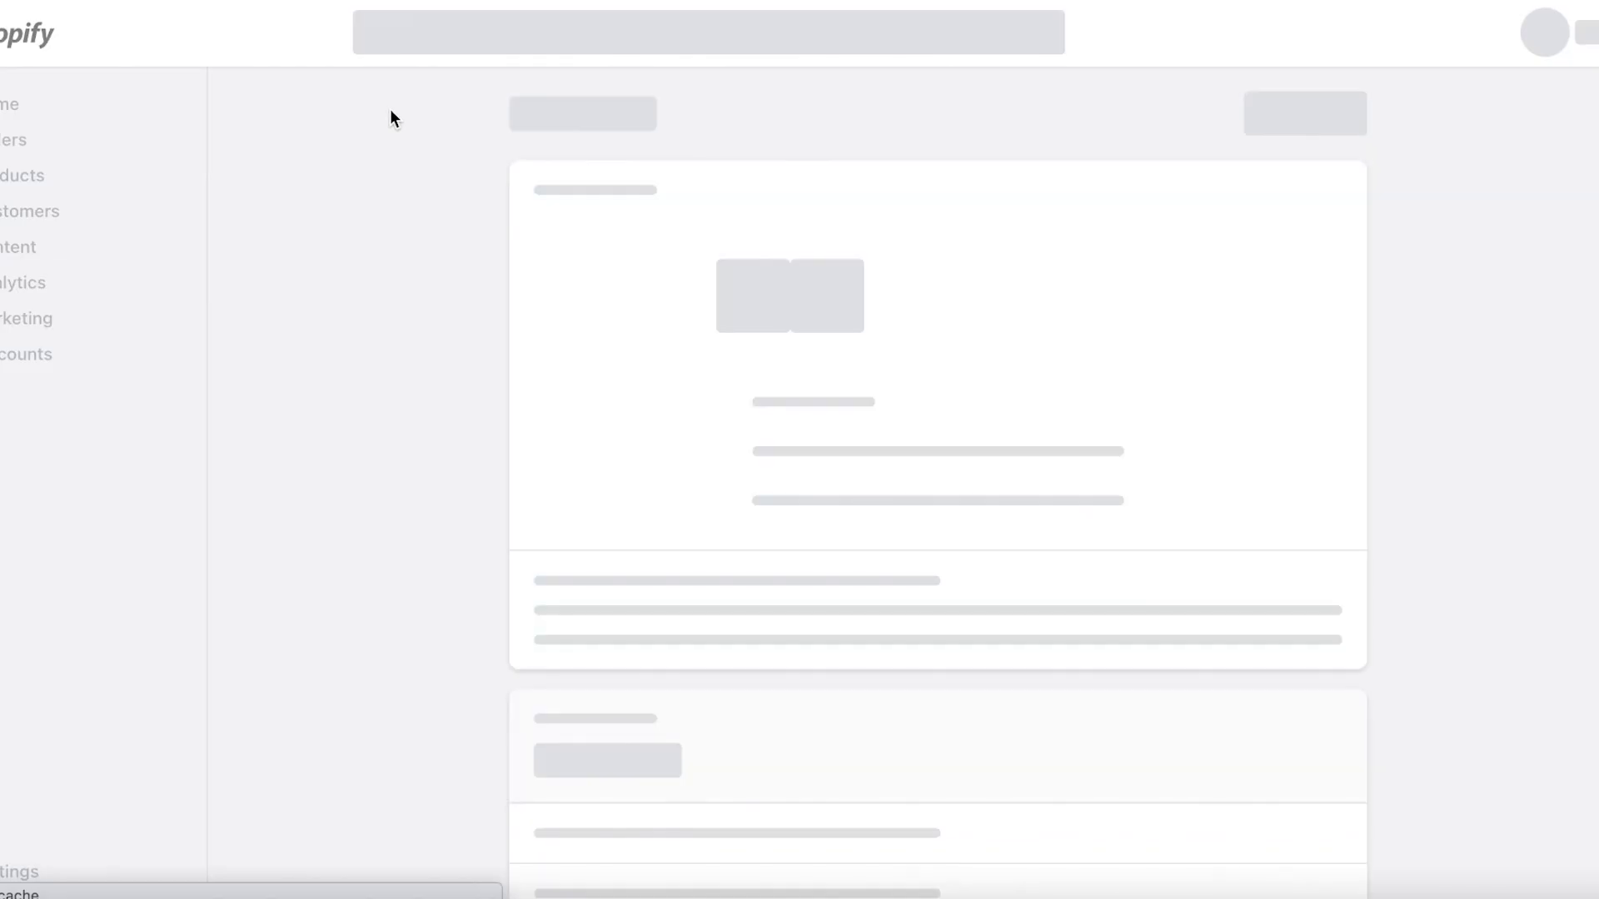
click(1317, 102)
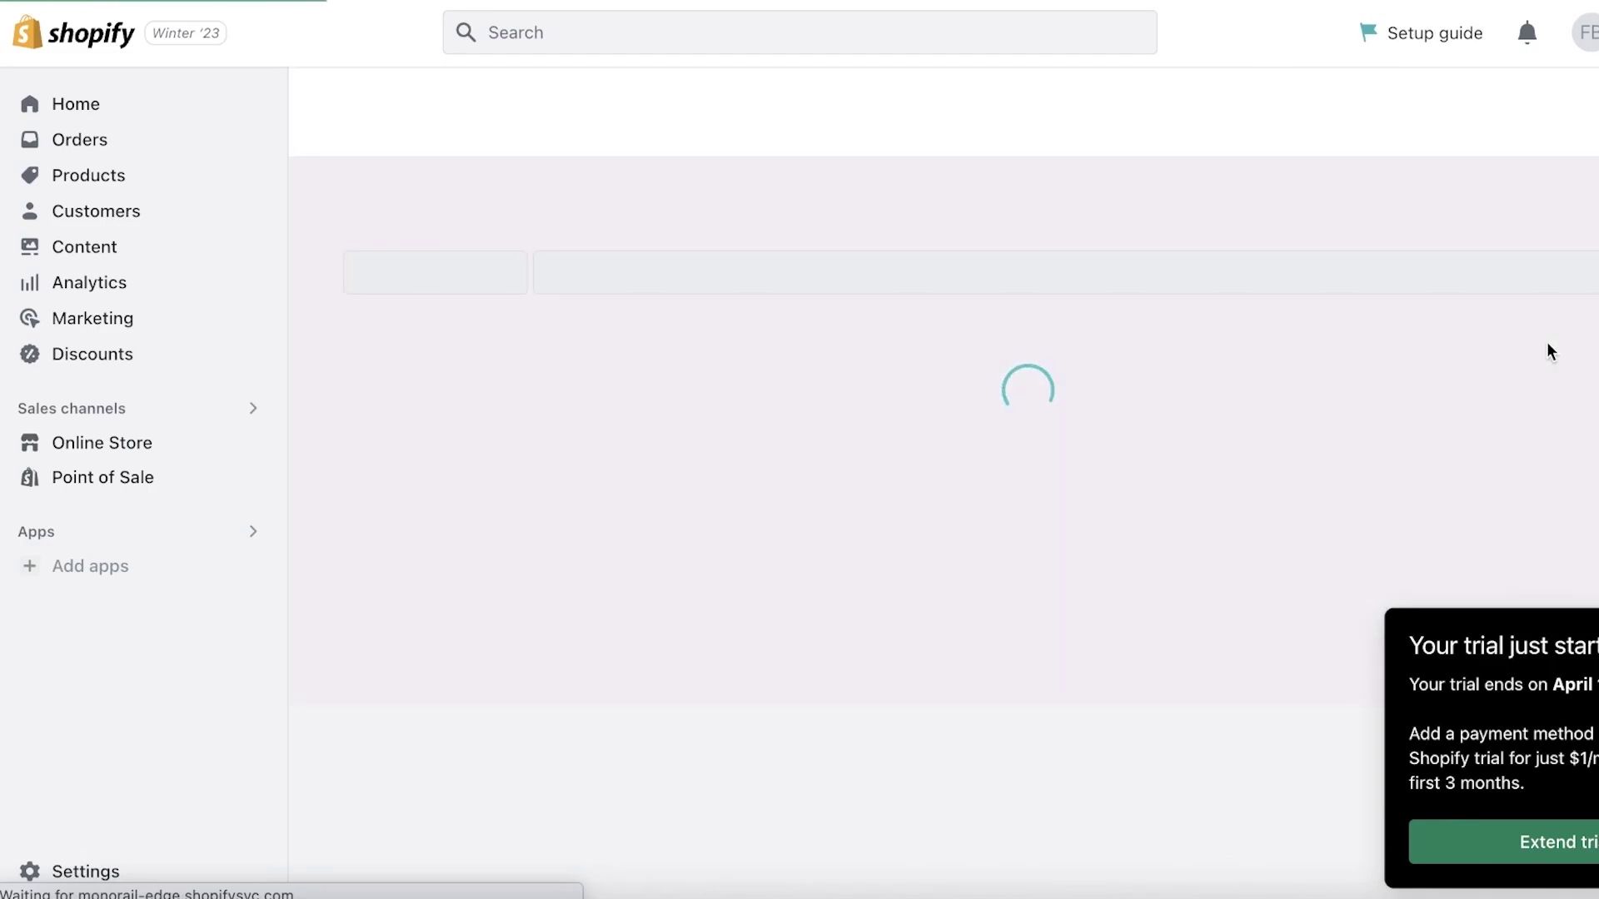
click(310, 503)
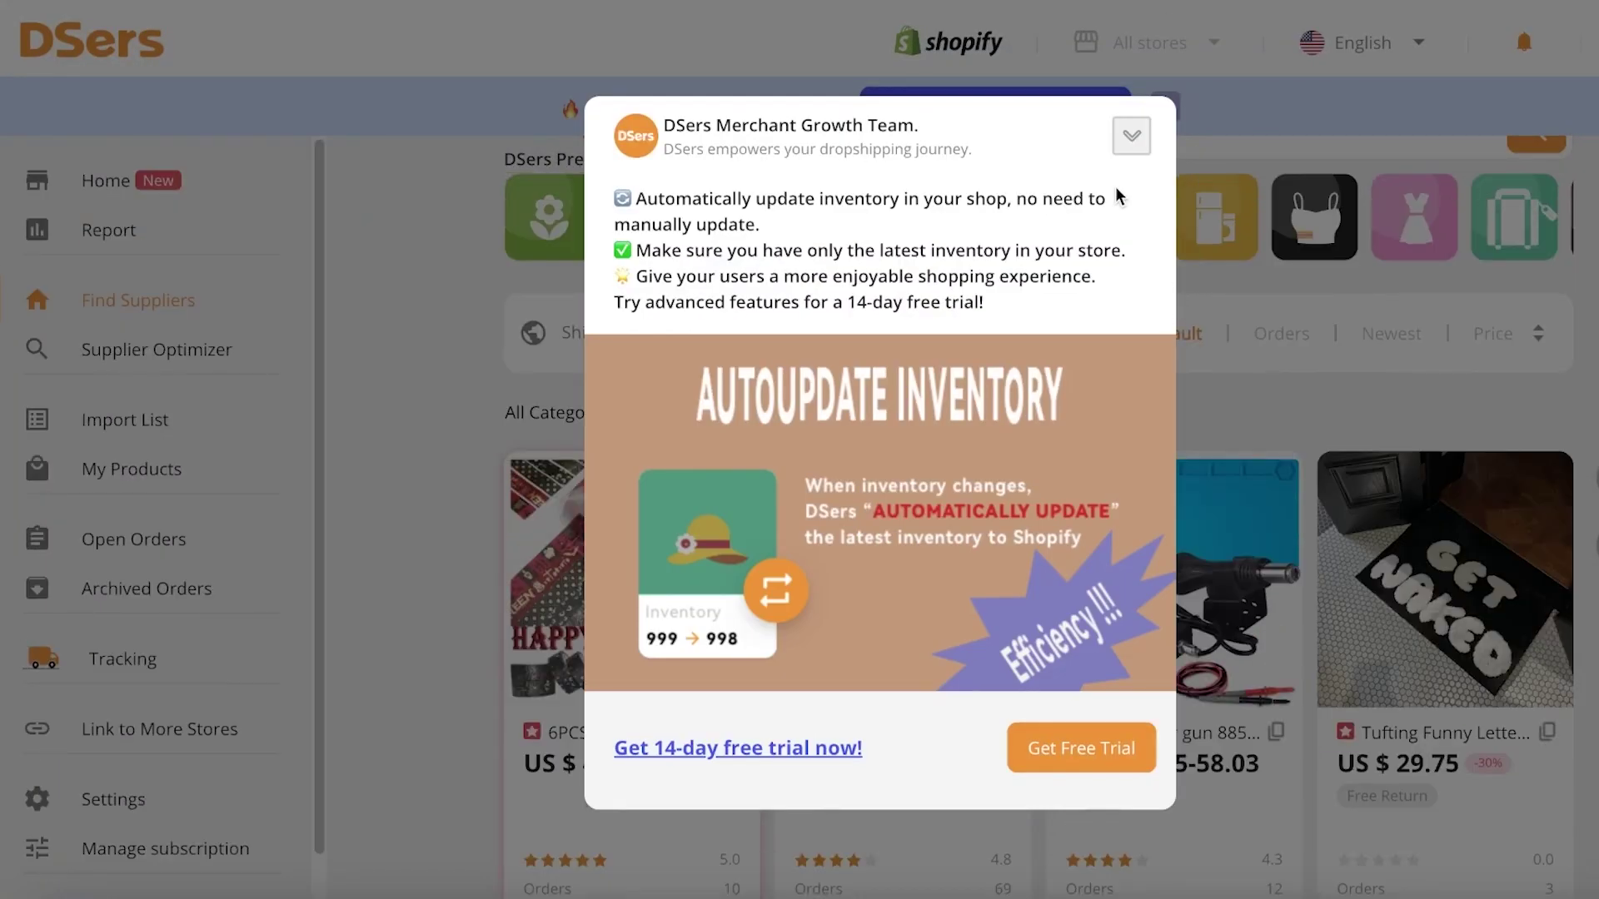
click(1128, 131)
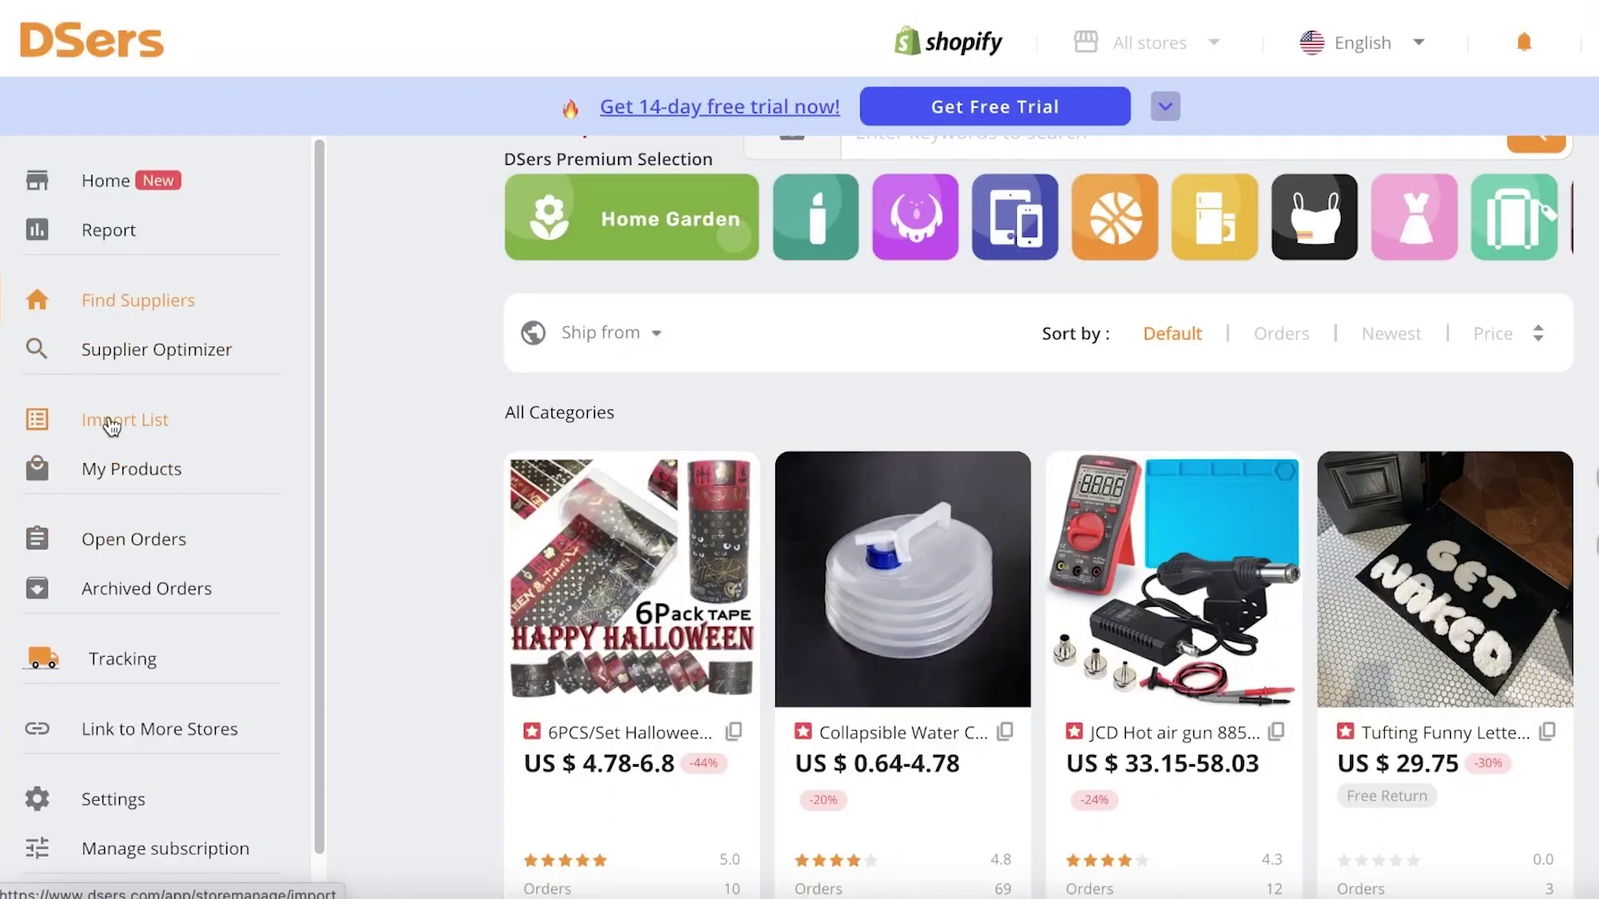
click(133, 350)
click(133, 323)
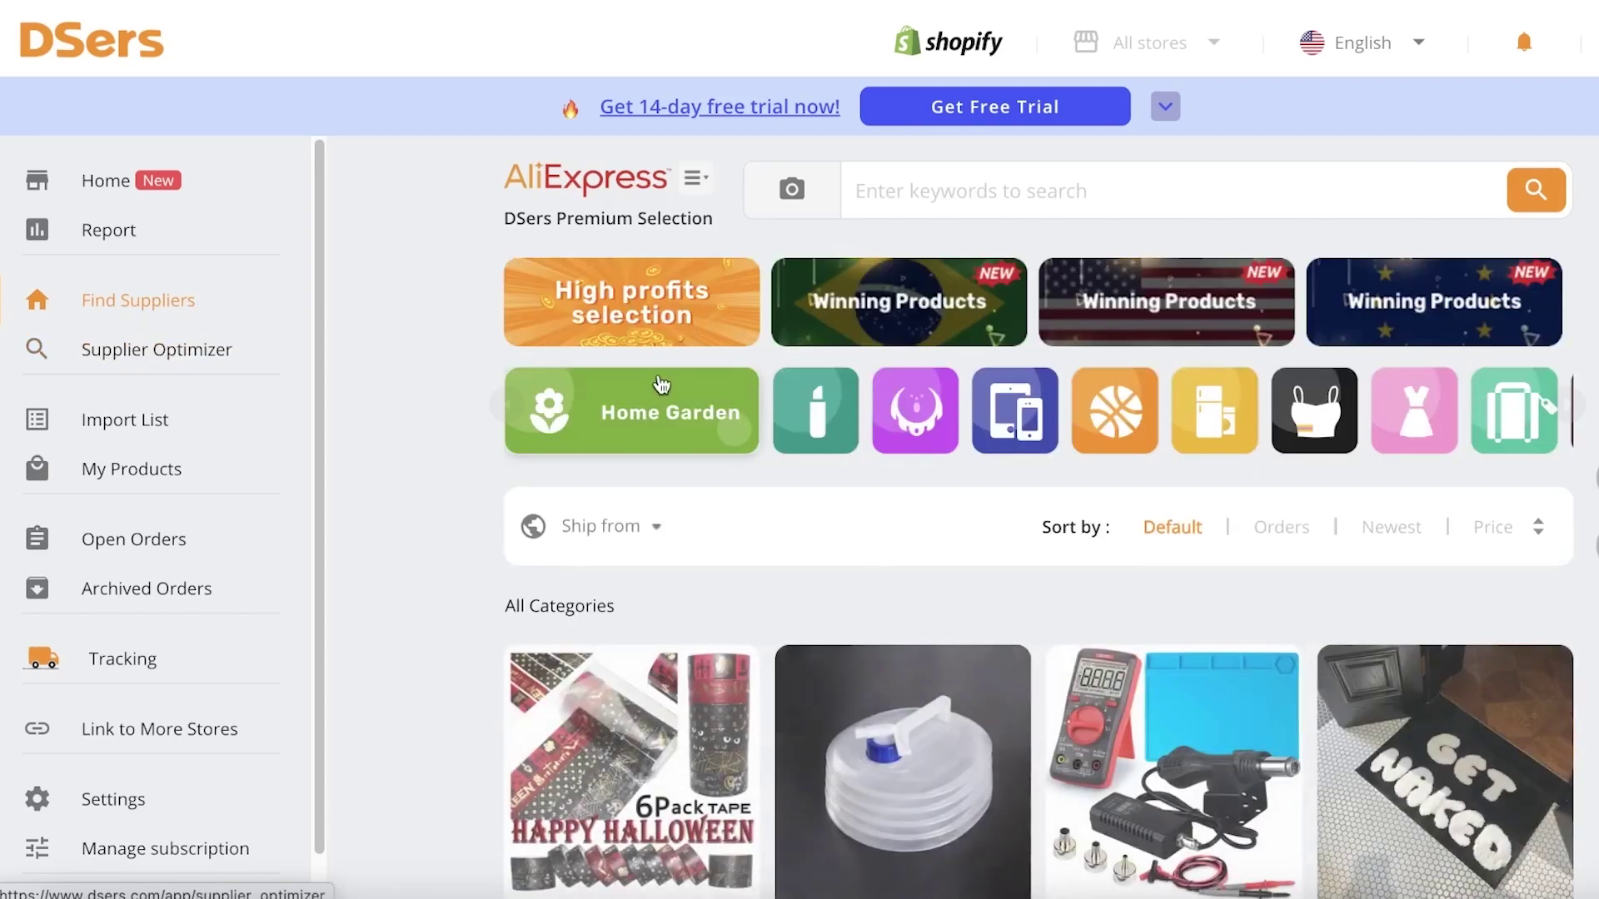
scroll(785, 457, down, 10)
scroll(1046, 414, up, 10)
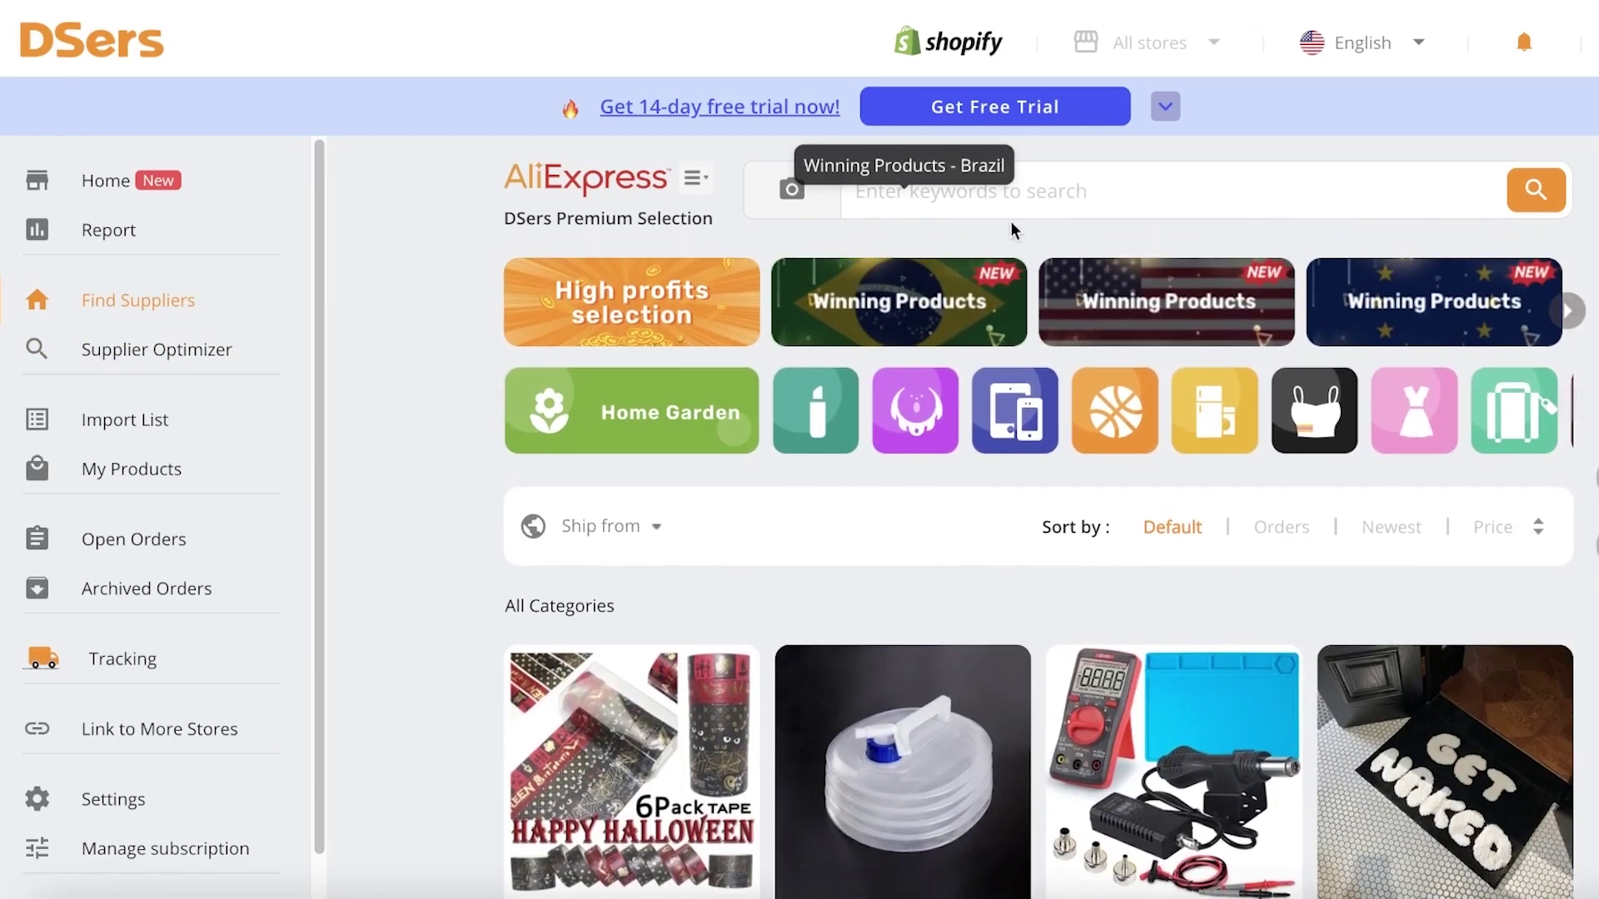
Step: Search the AliExpress supplier products for "home decor"
click(1008, 206)
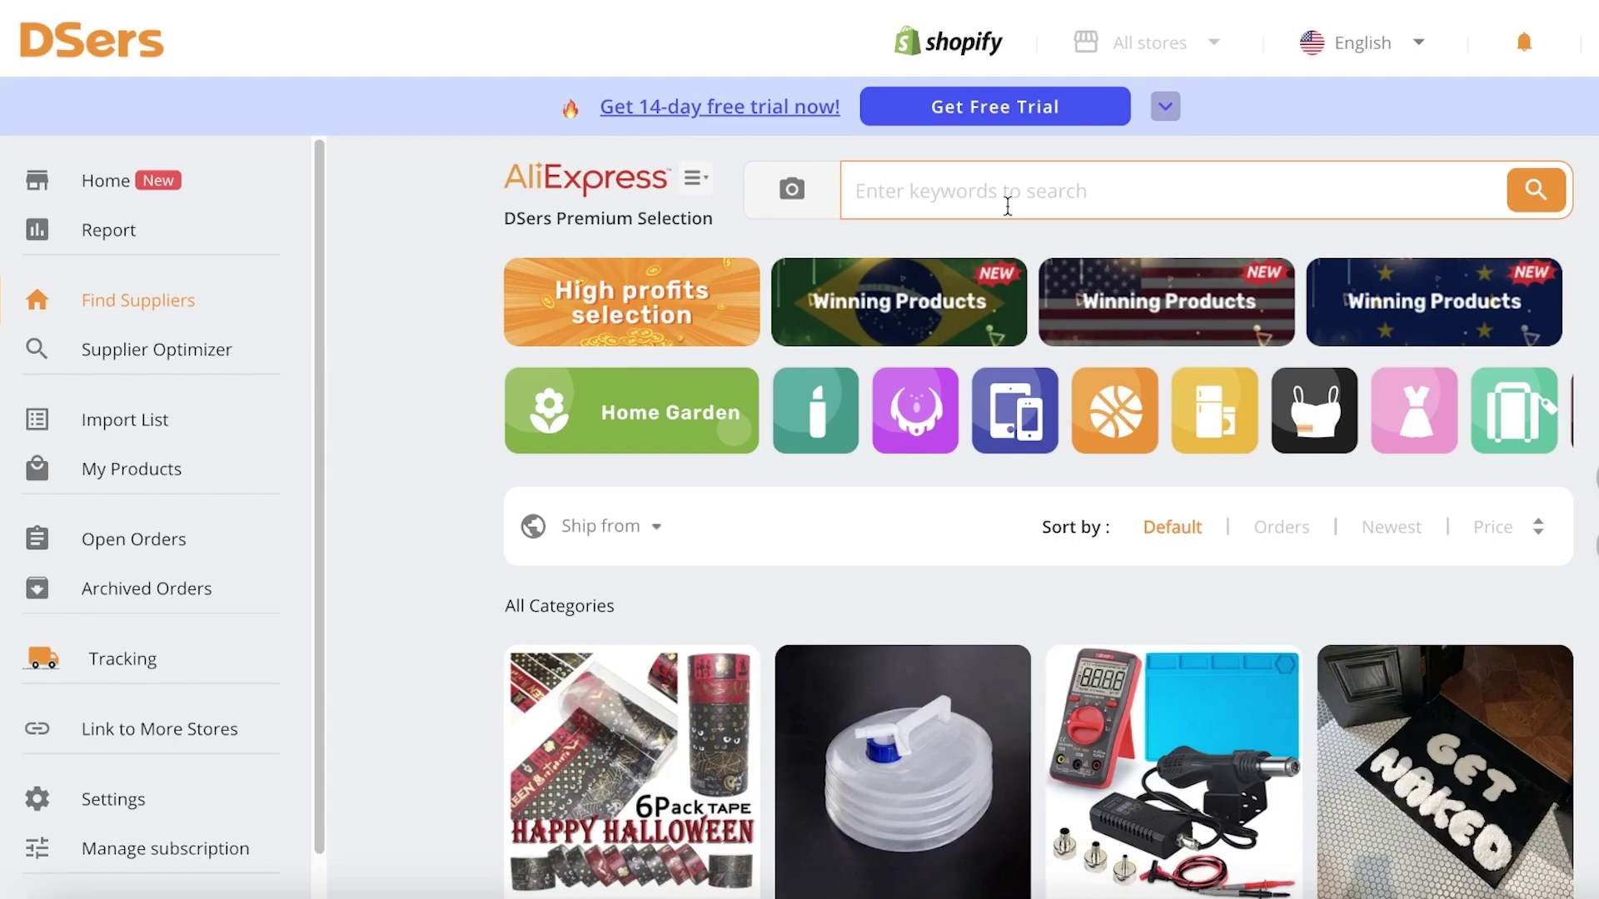
text(home decor)
key(Return)
scroll(1111, 232, down, 1)
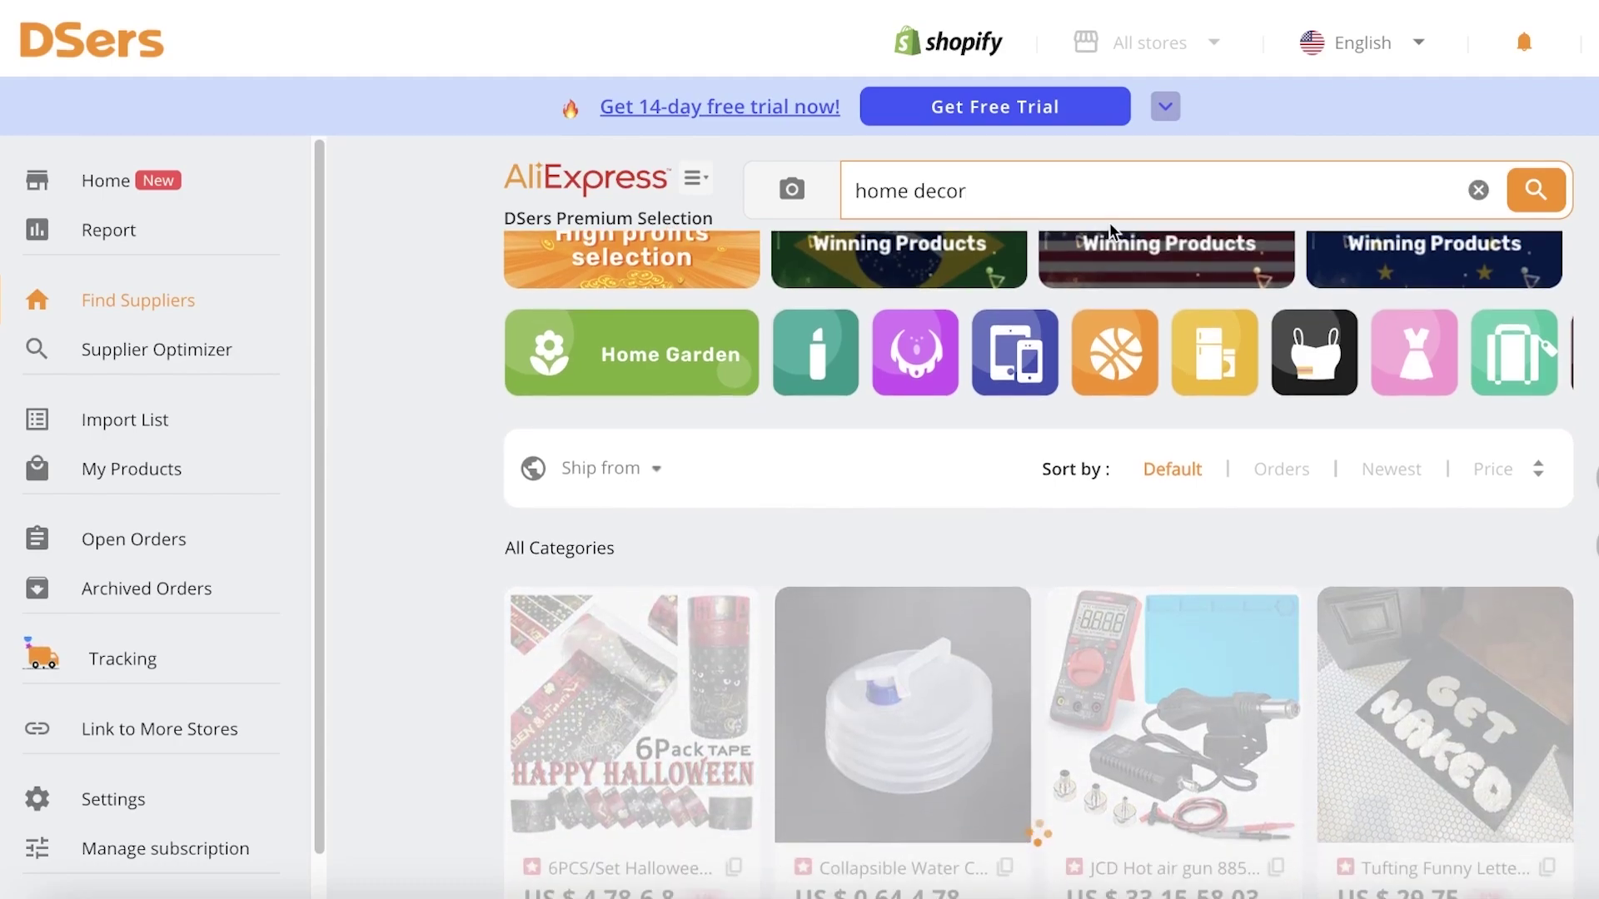
scroll(1112, 242, up, 1)
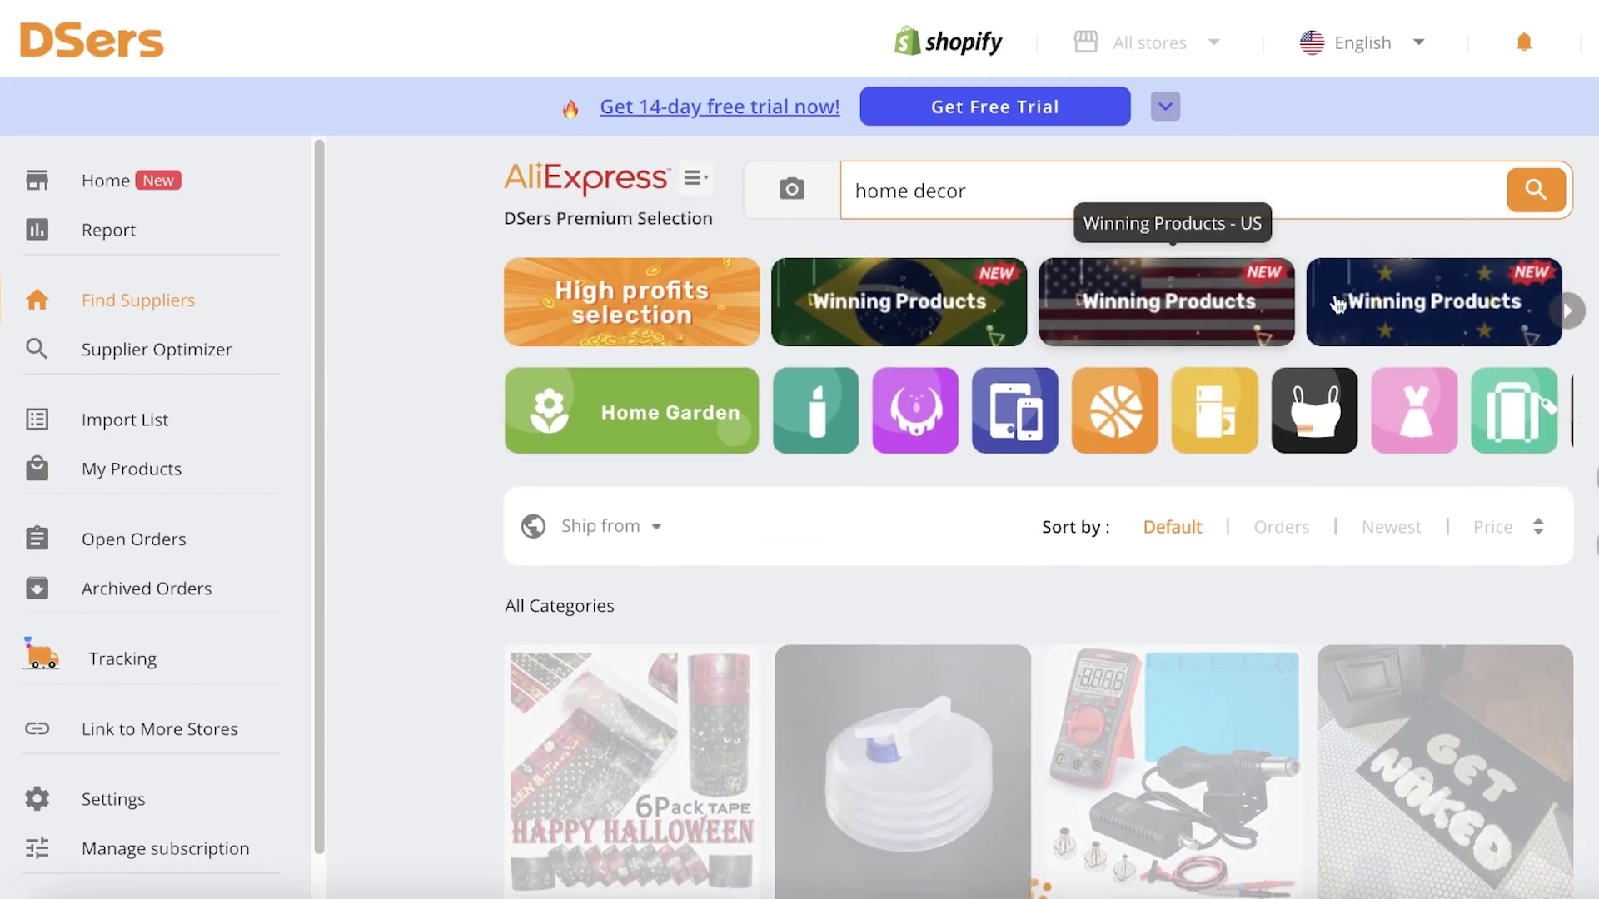
scroll(1336, 304, down, 6)
scroll(1336, 304, up, 6)
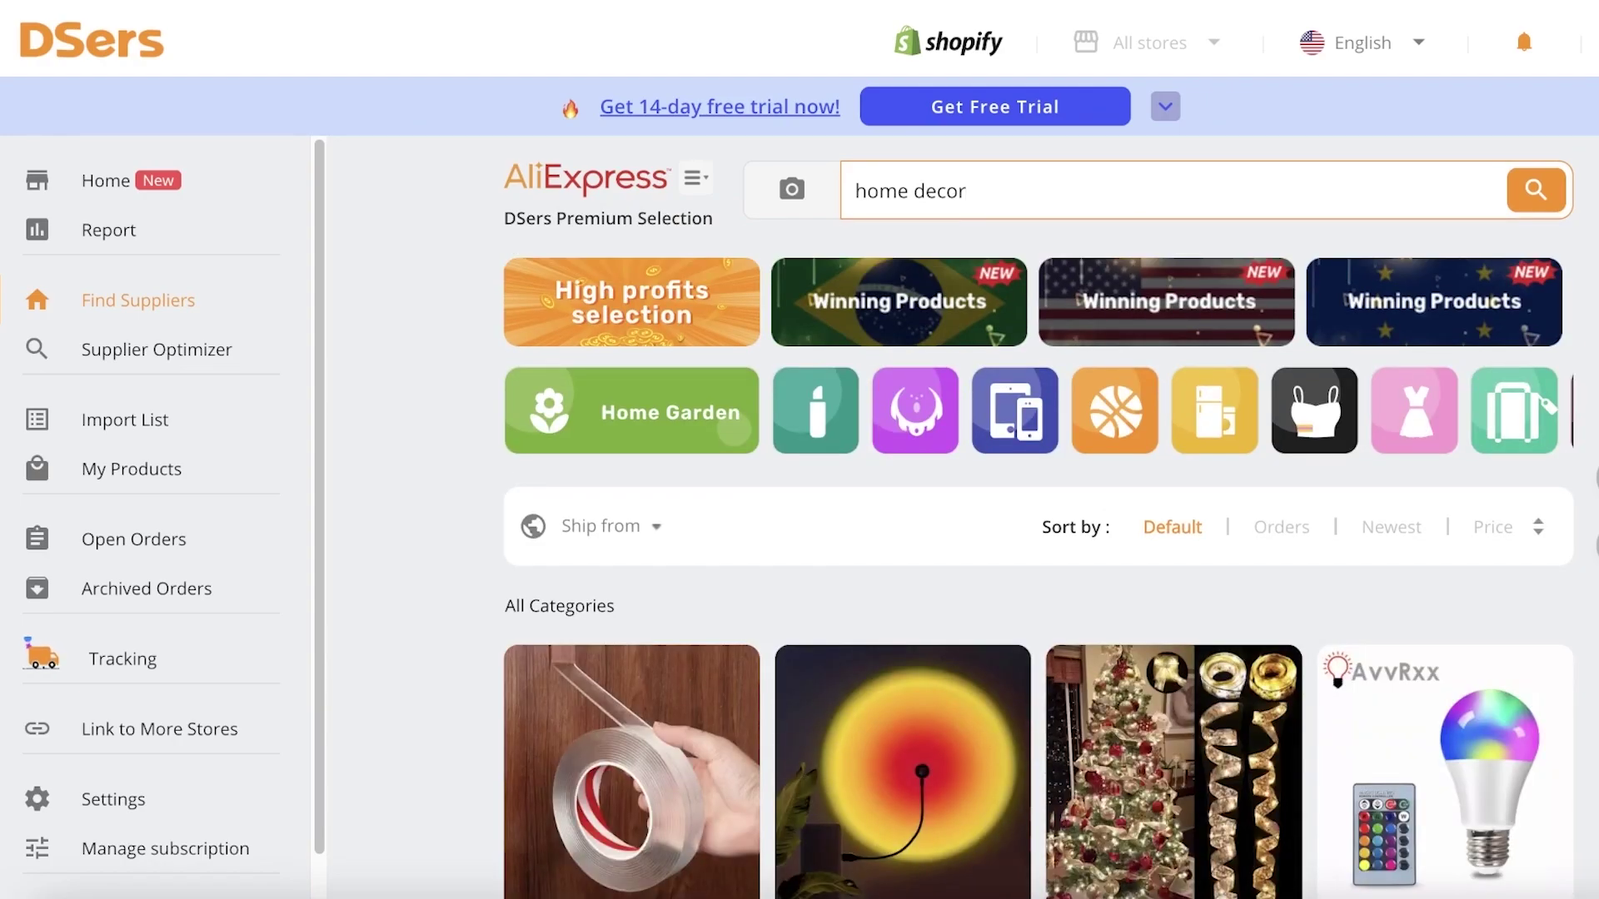
Step: Open the AliExpress page of the Artificial Plants Bonsai product and look over its colors, shipping and images
scroll(888, 468, down, 10)
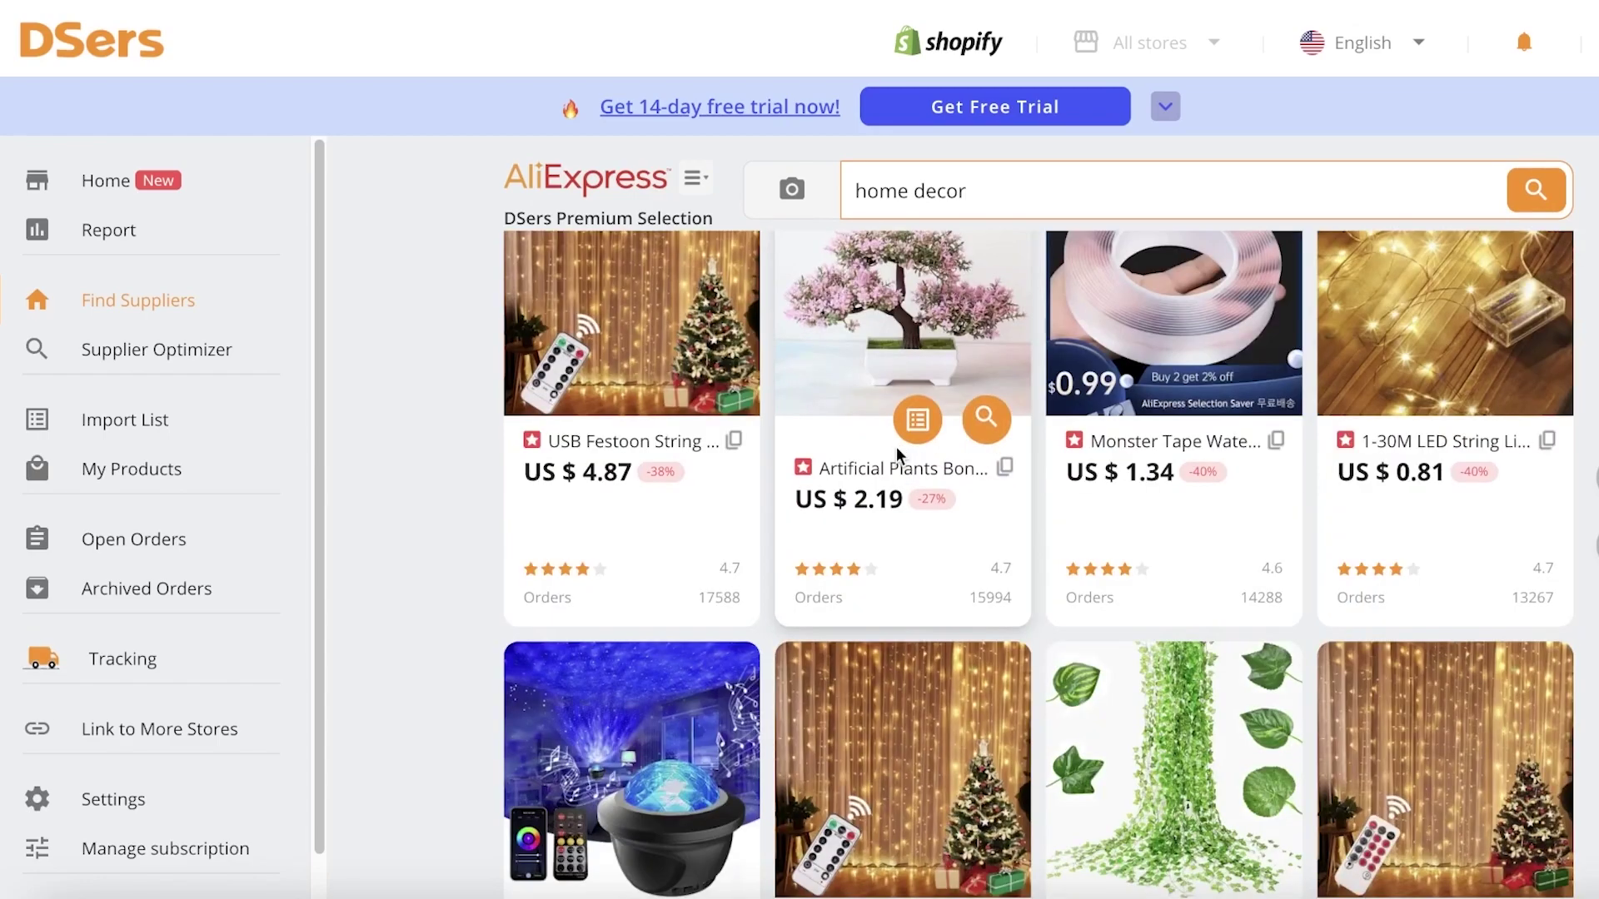
click(889, 467)
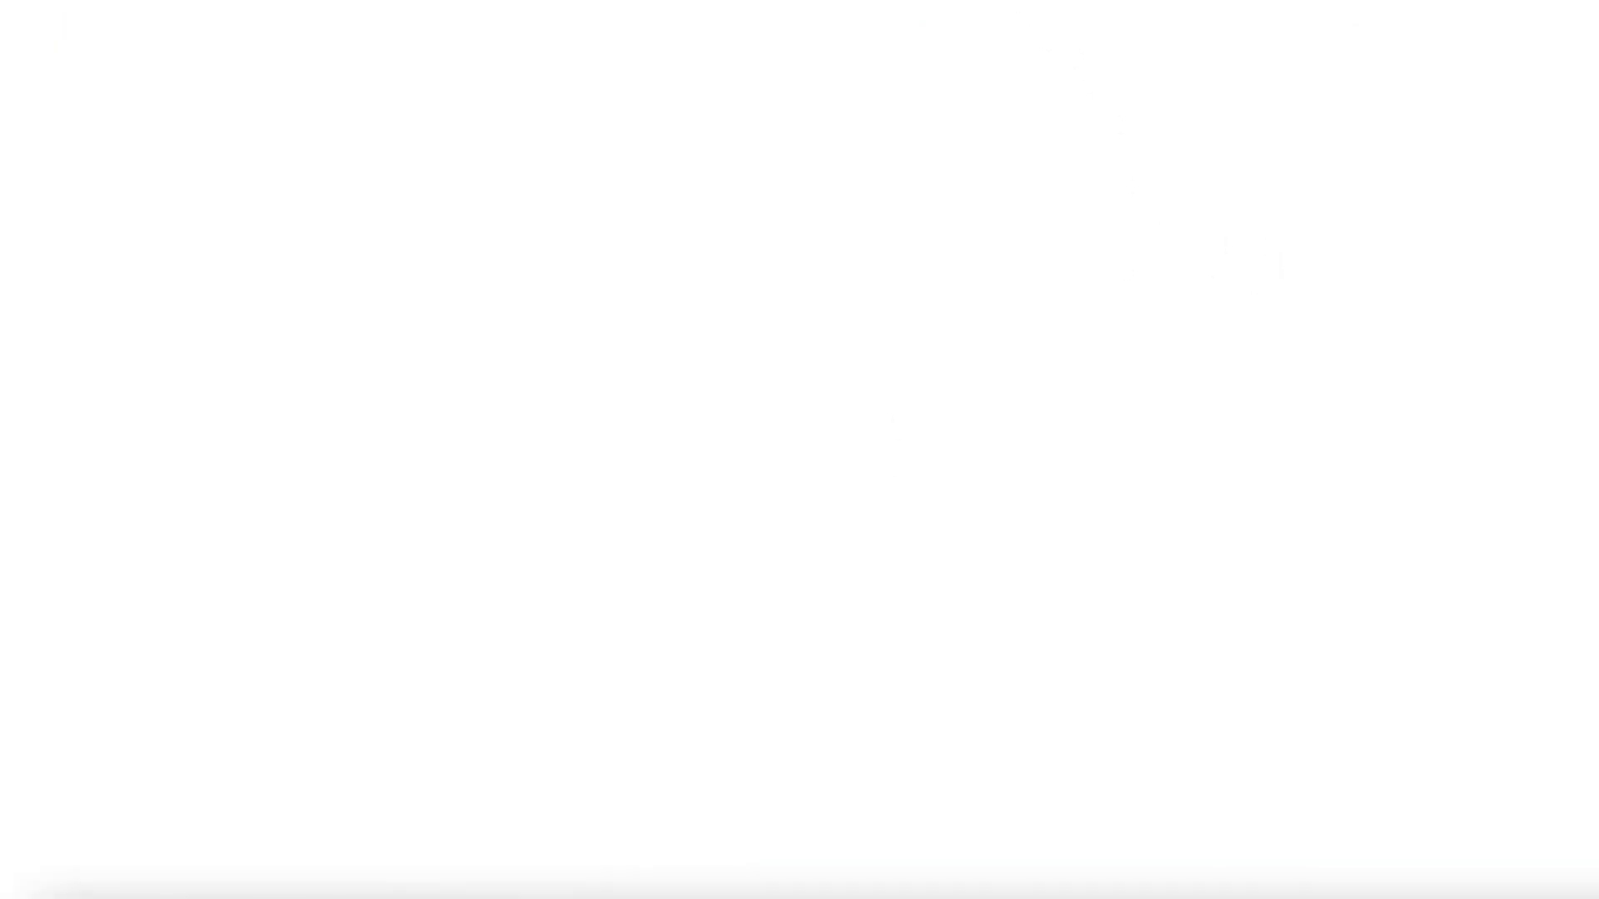
scroll(828, 97, down, 8)
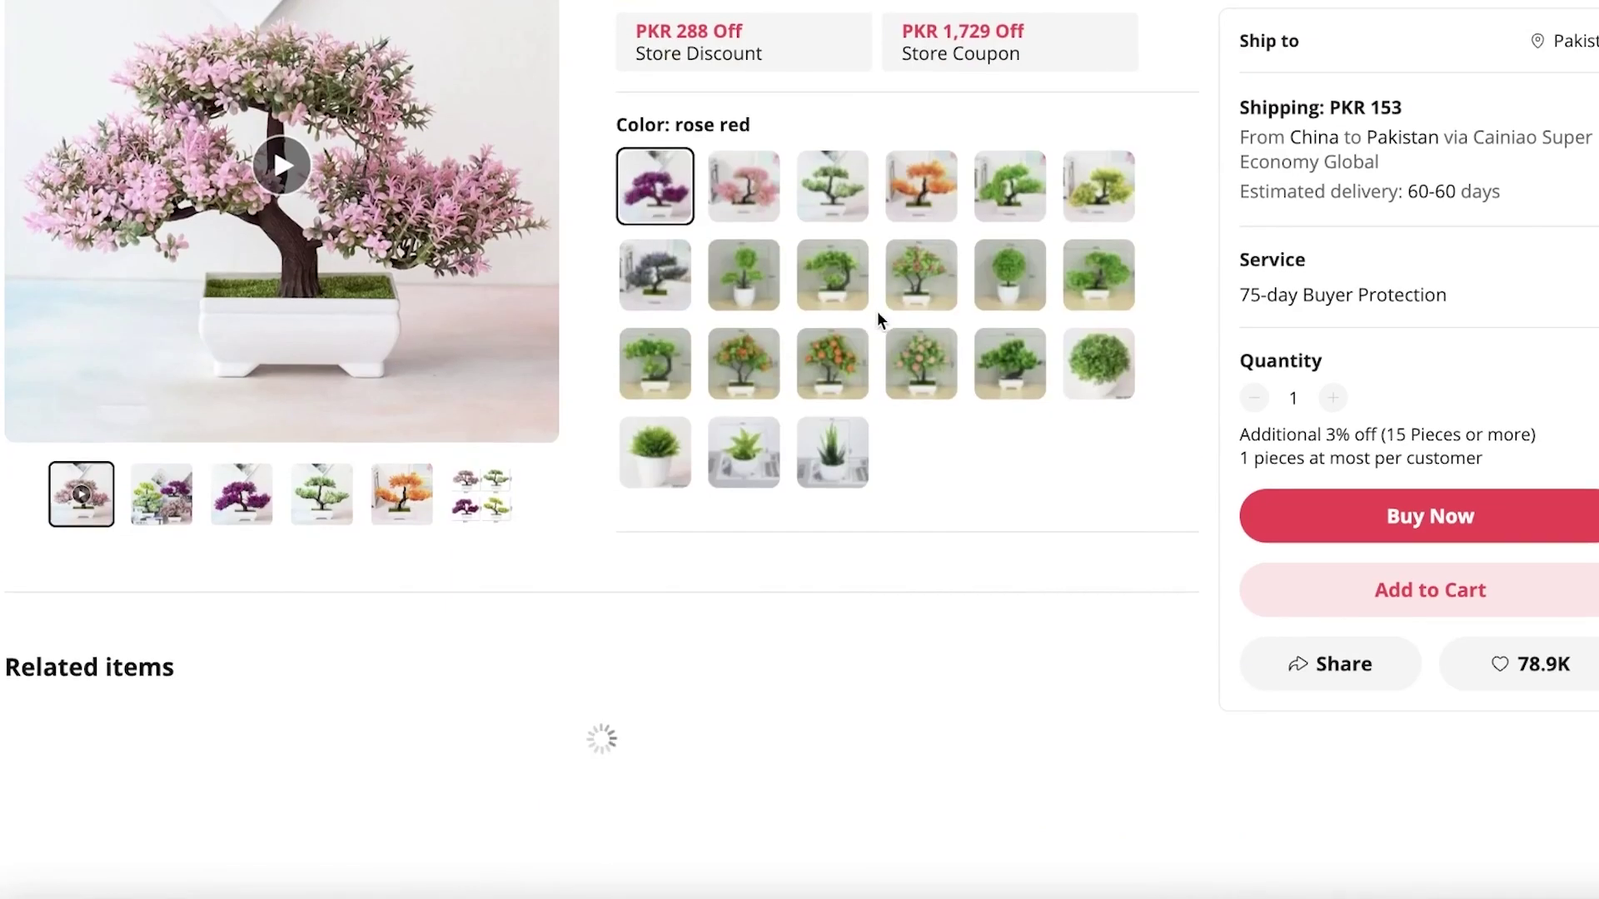
scroll(879, 320, up, 8)
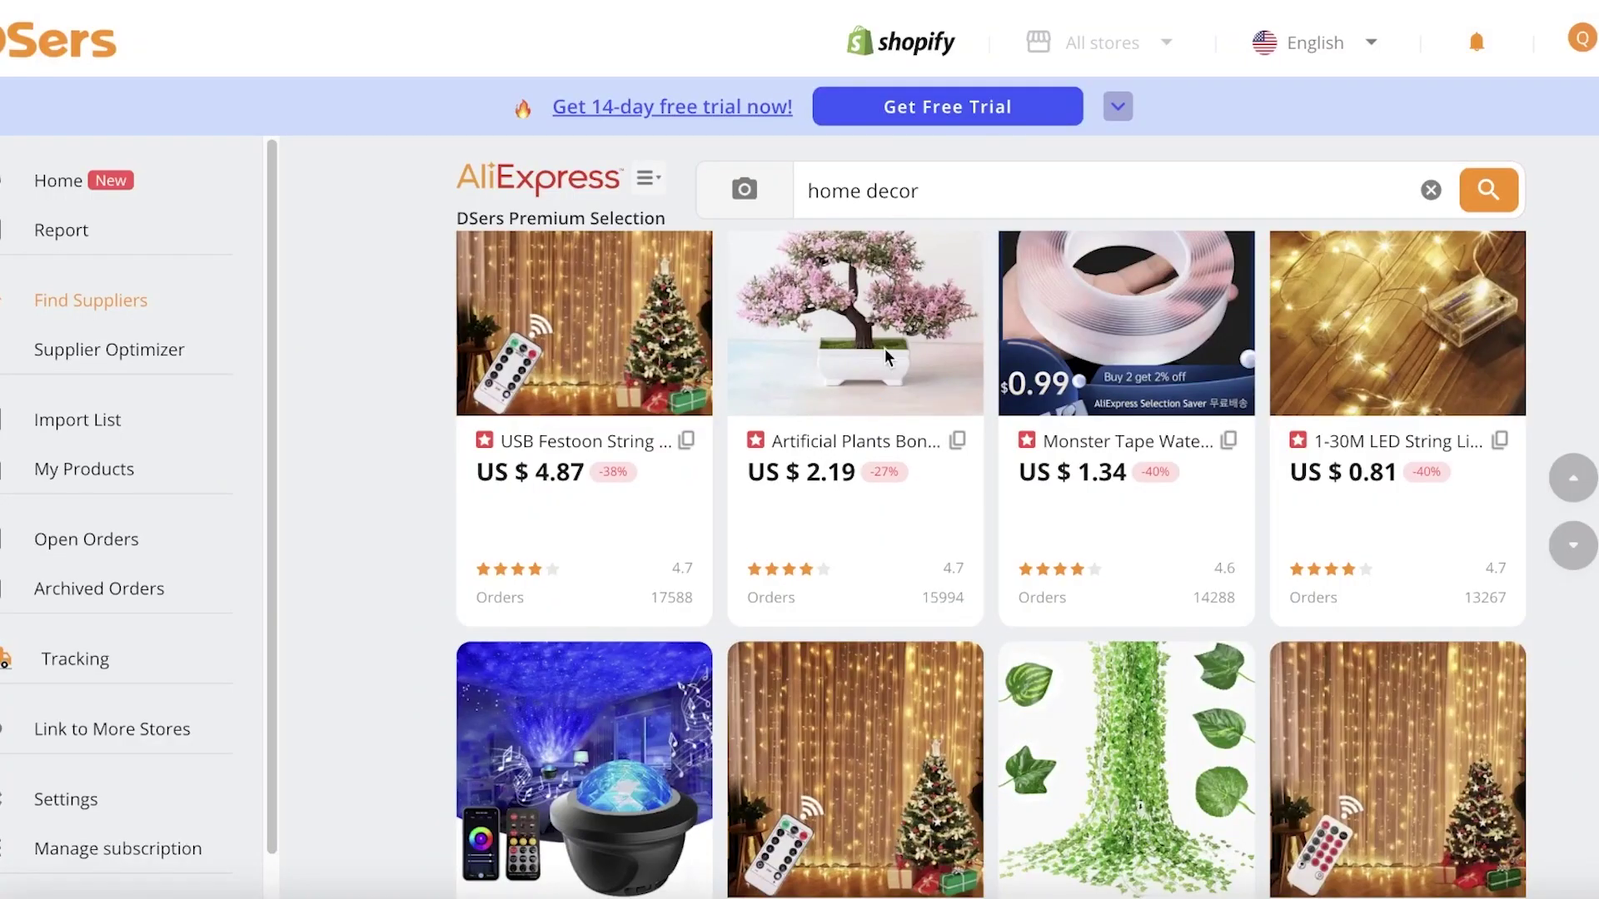
Step: Add the Artificial Plants Bonsai product to the import list and go to that list
mouse_move(881, 423)
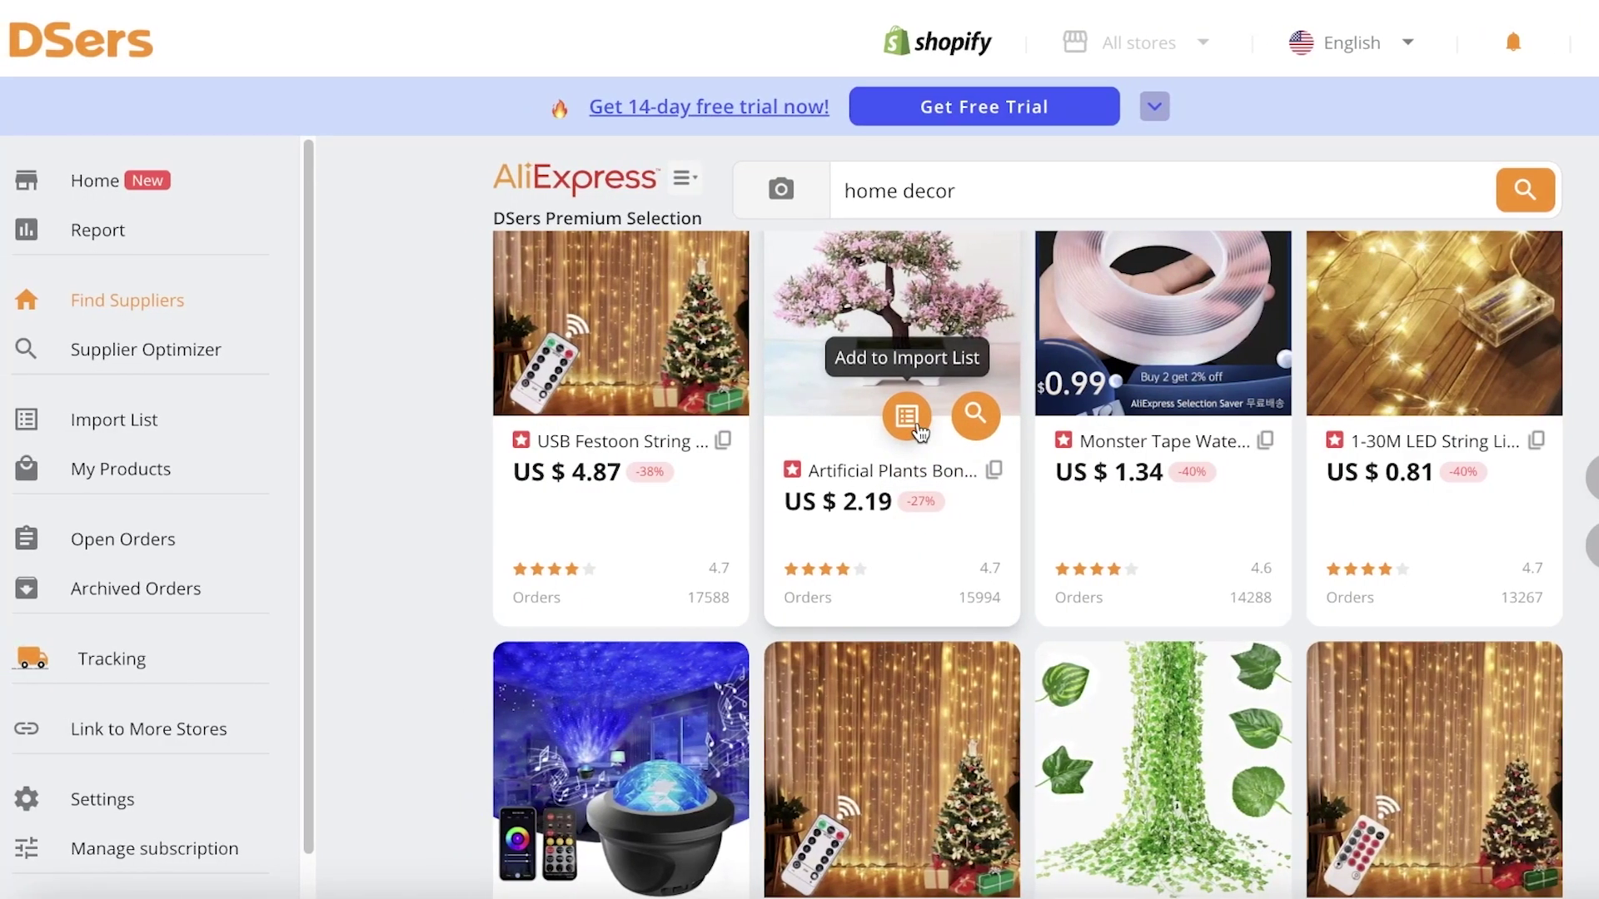
click(909, 421)
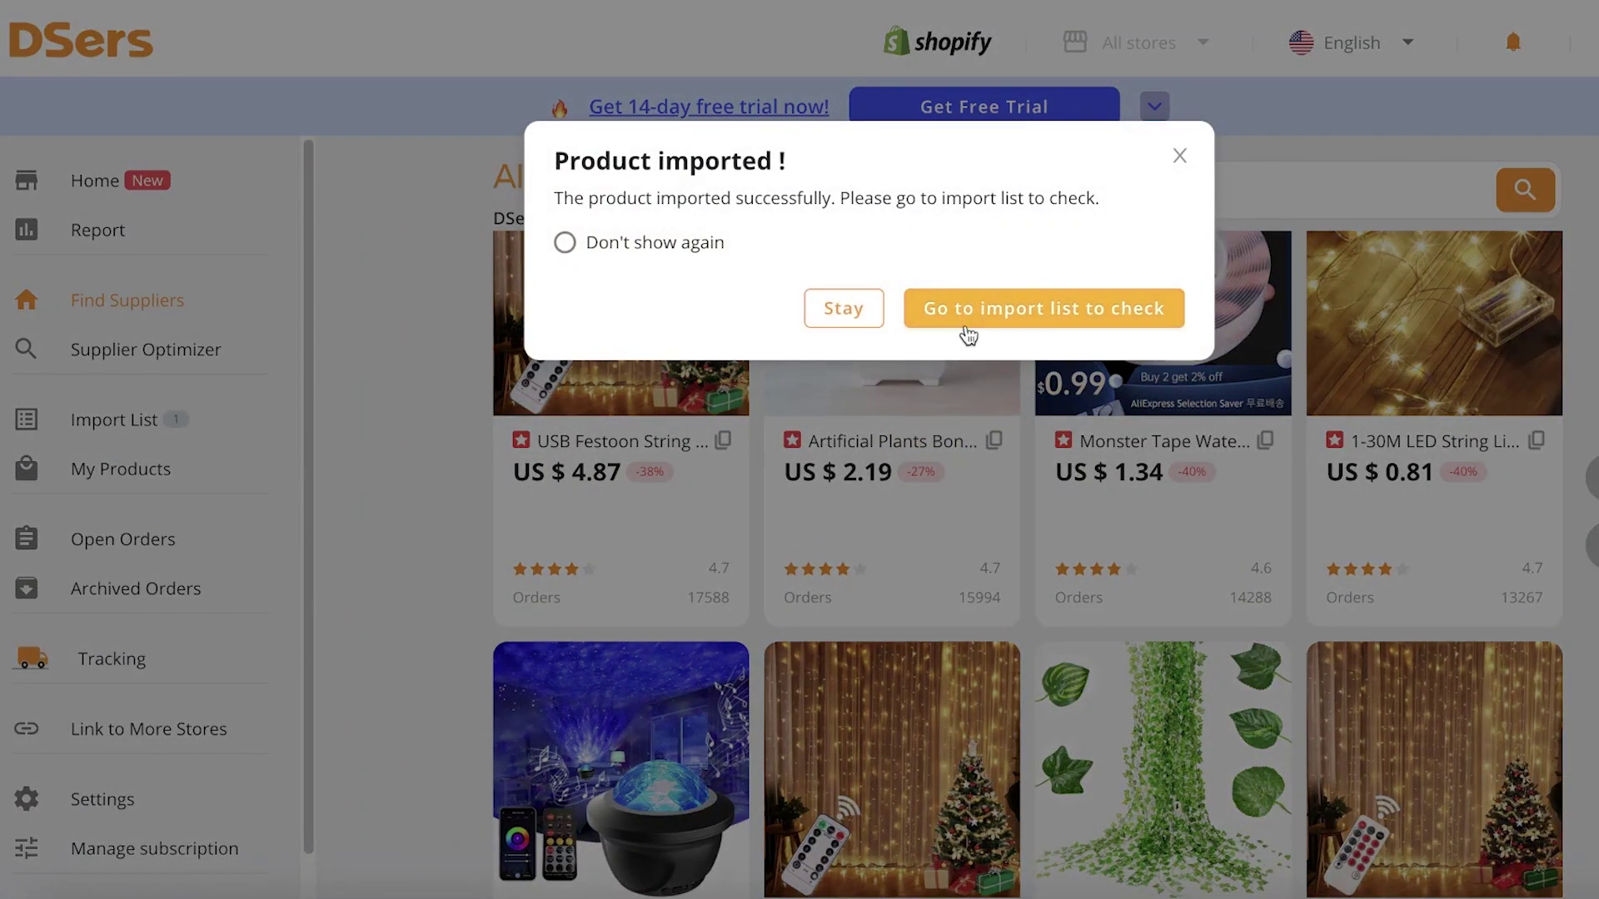
click(967, 328)
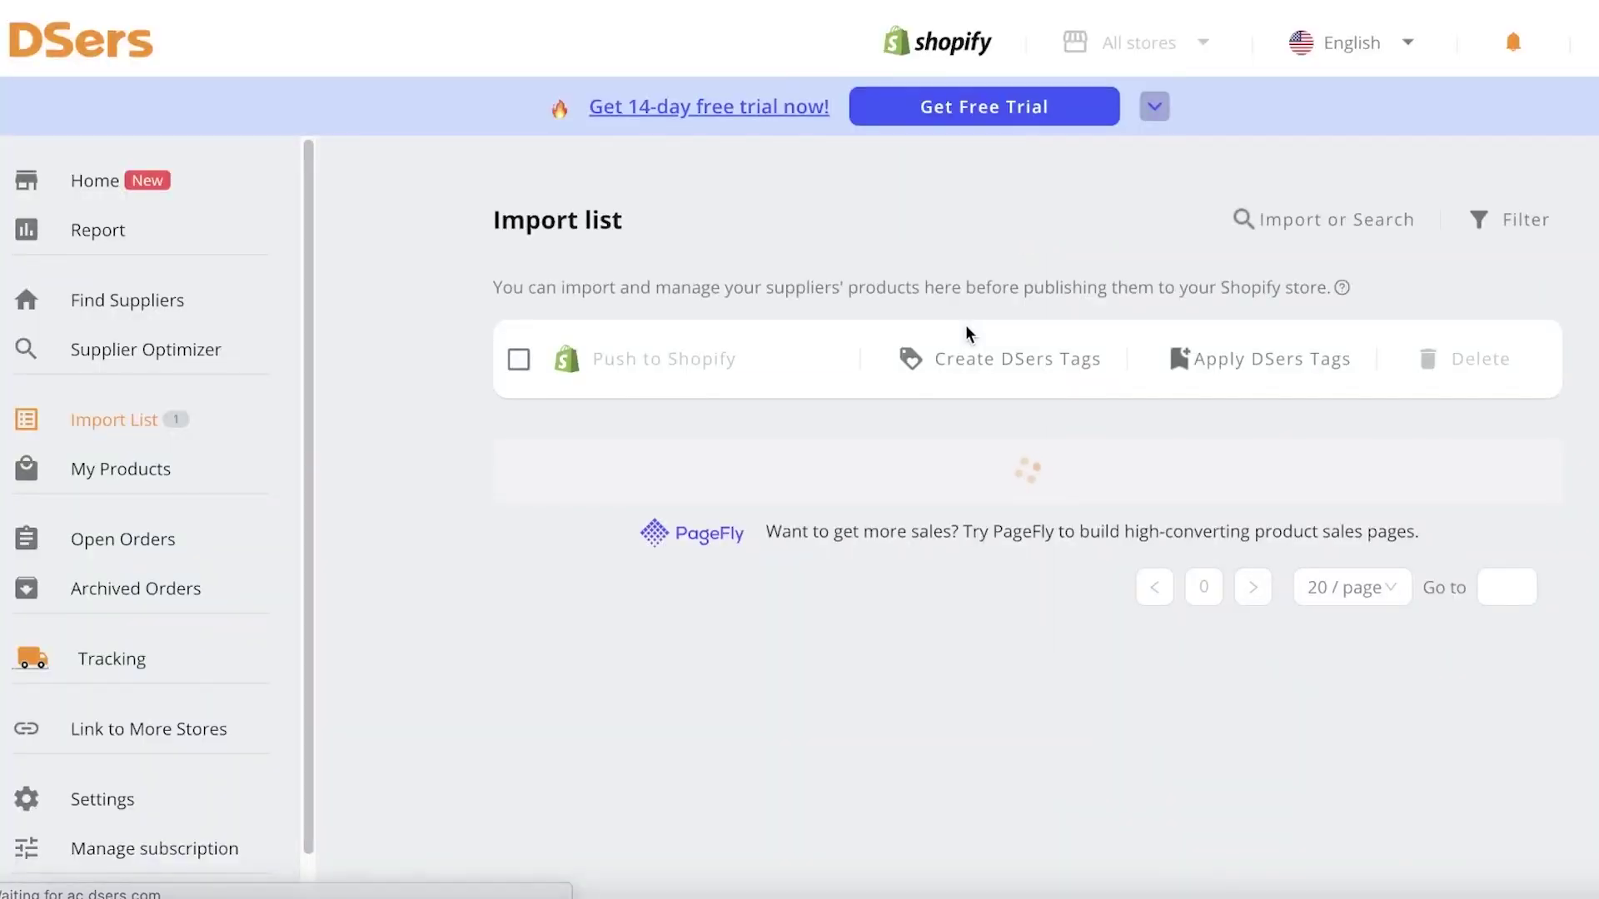
scroll(804, 367, down, 3)
scroll(1167, 337, up, 3)
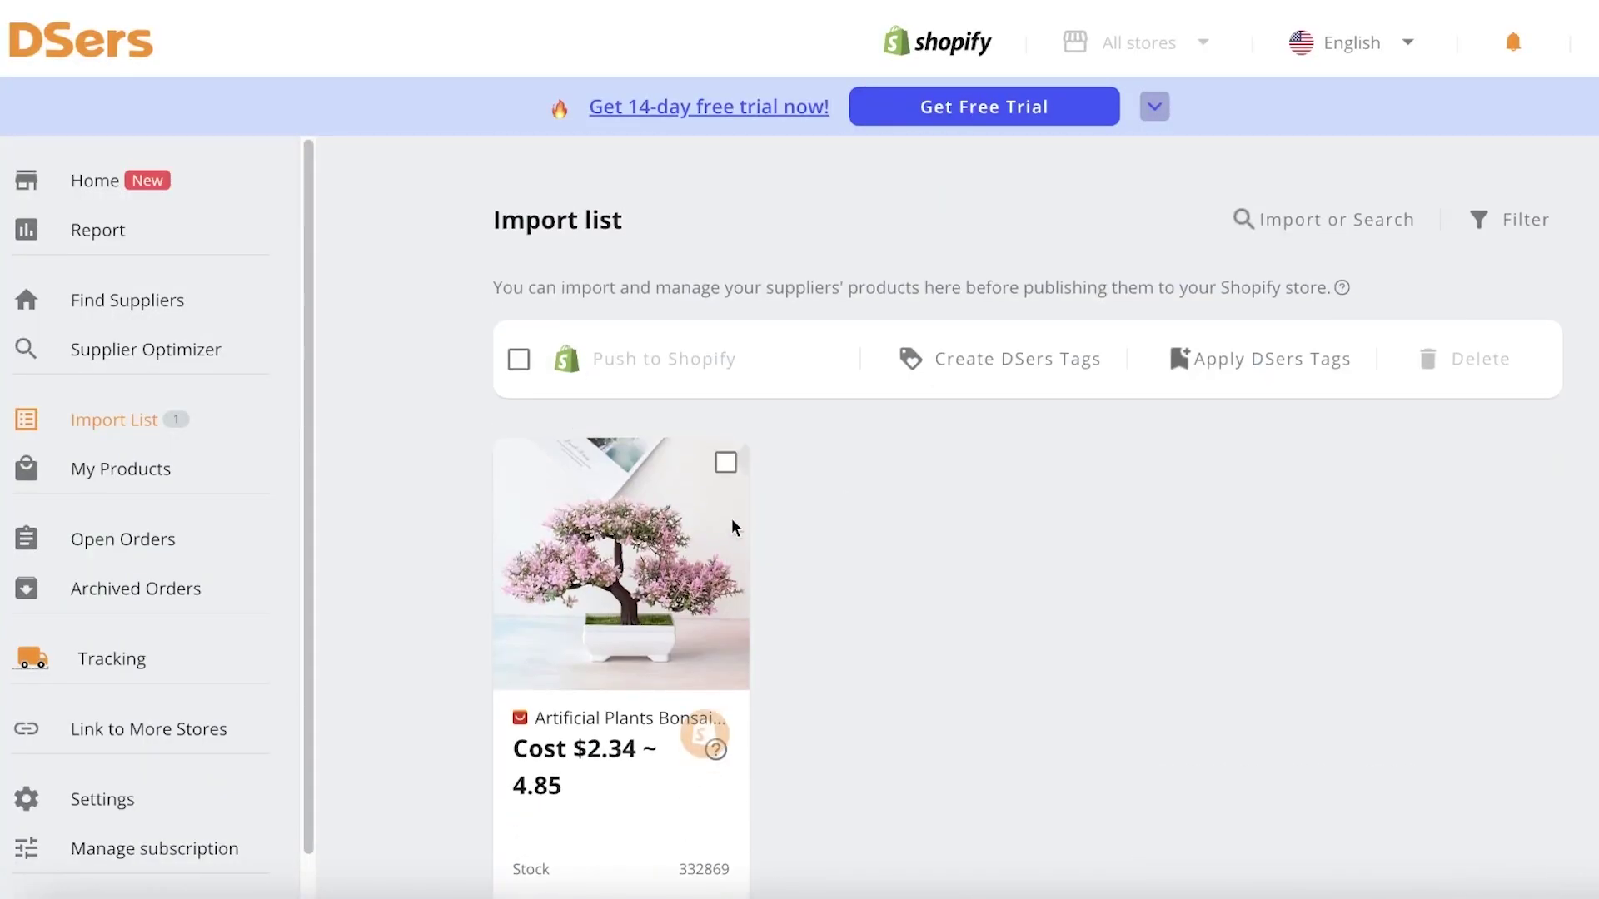
Step: Open the imported bonsai product for editing and replace its title with "Bonsai Tree Decor"
mouse_move(607, 761)
scroll(607, 761, down, 3)
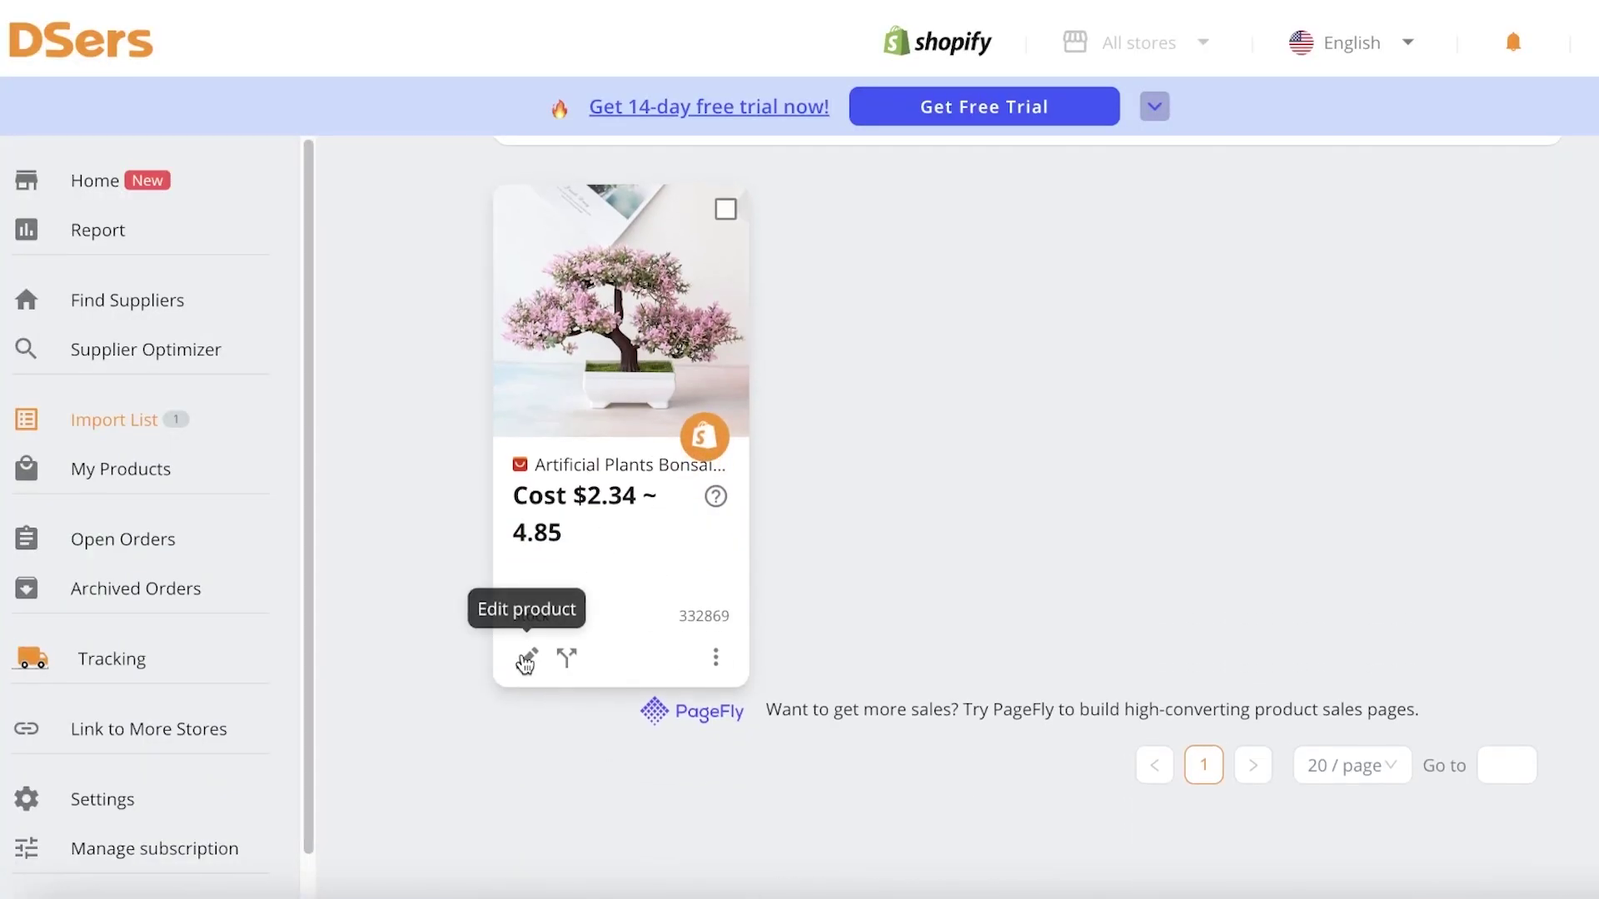
scroll(564, 658, up, 3)
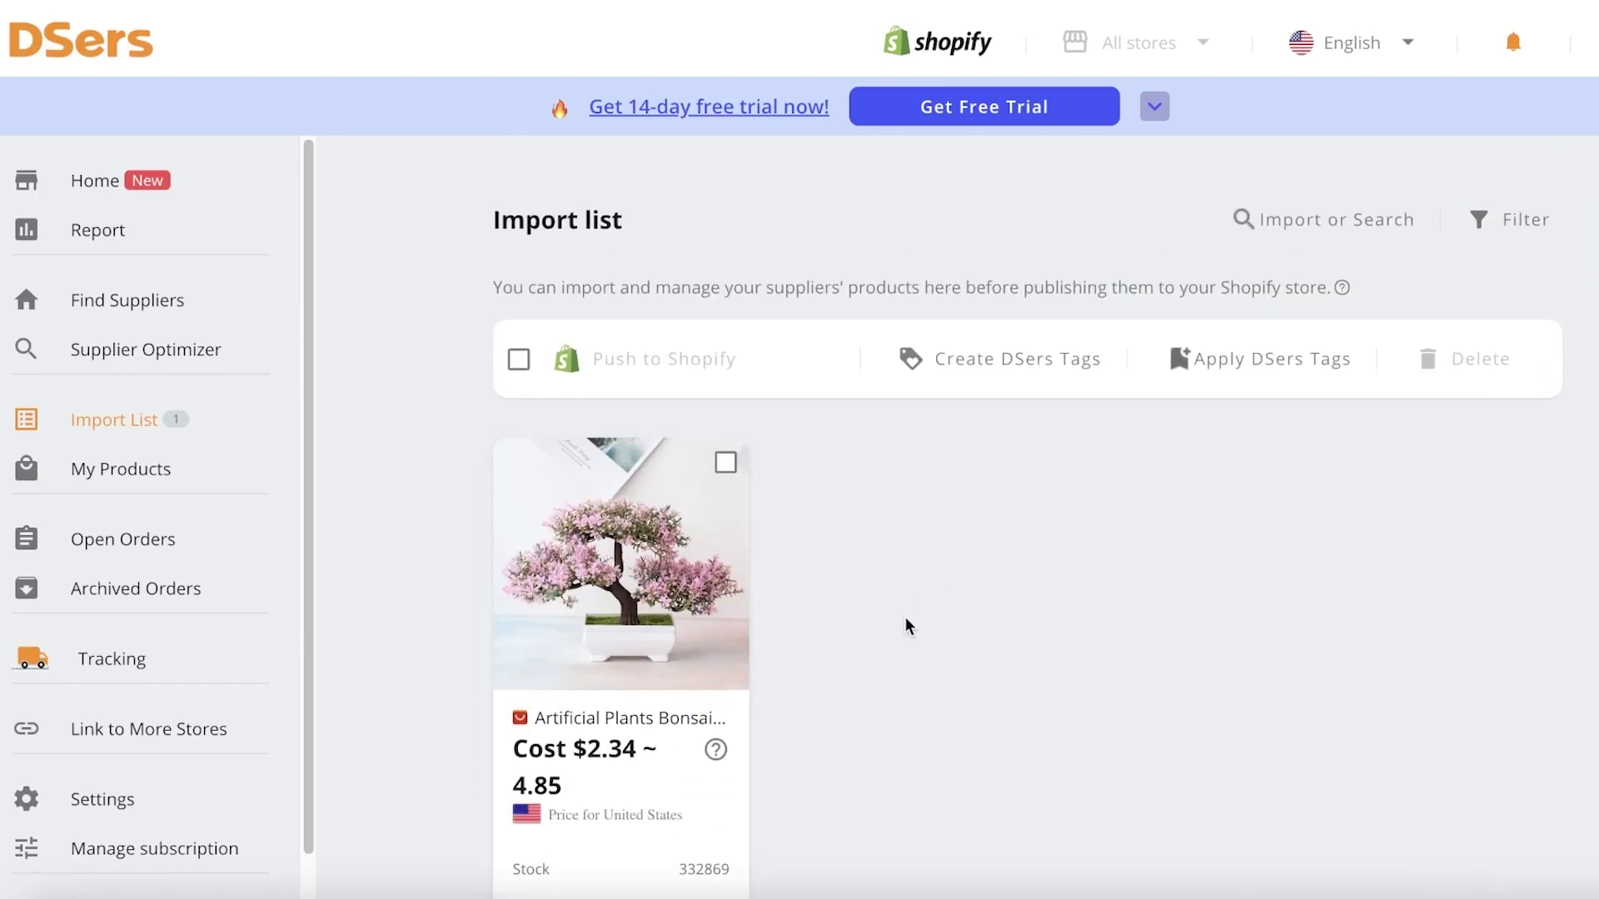
scroll(626, 682, down, 3)
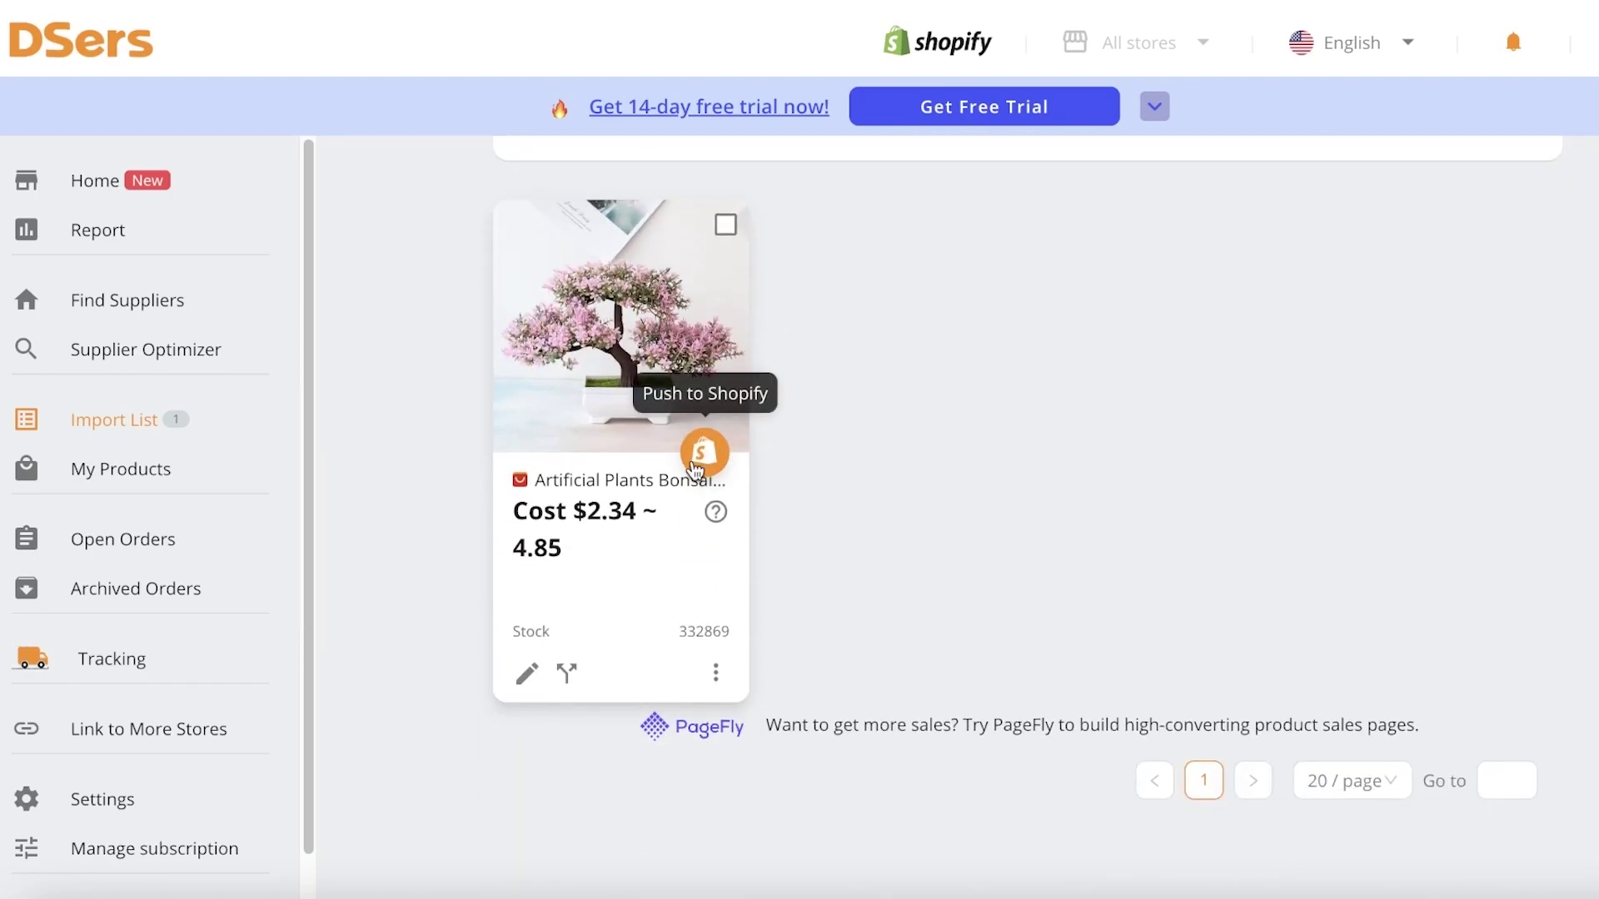
click(530, 676)
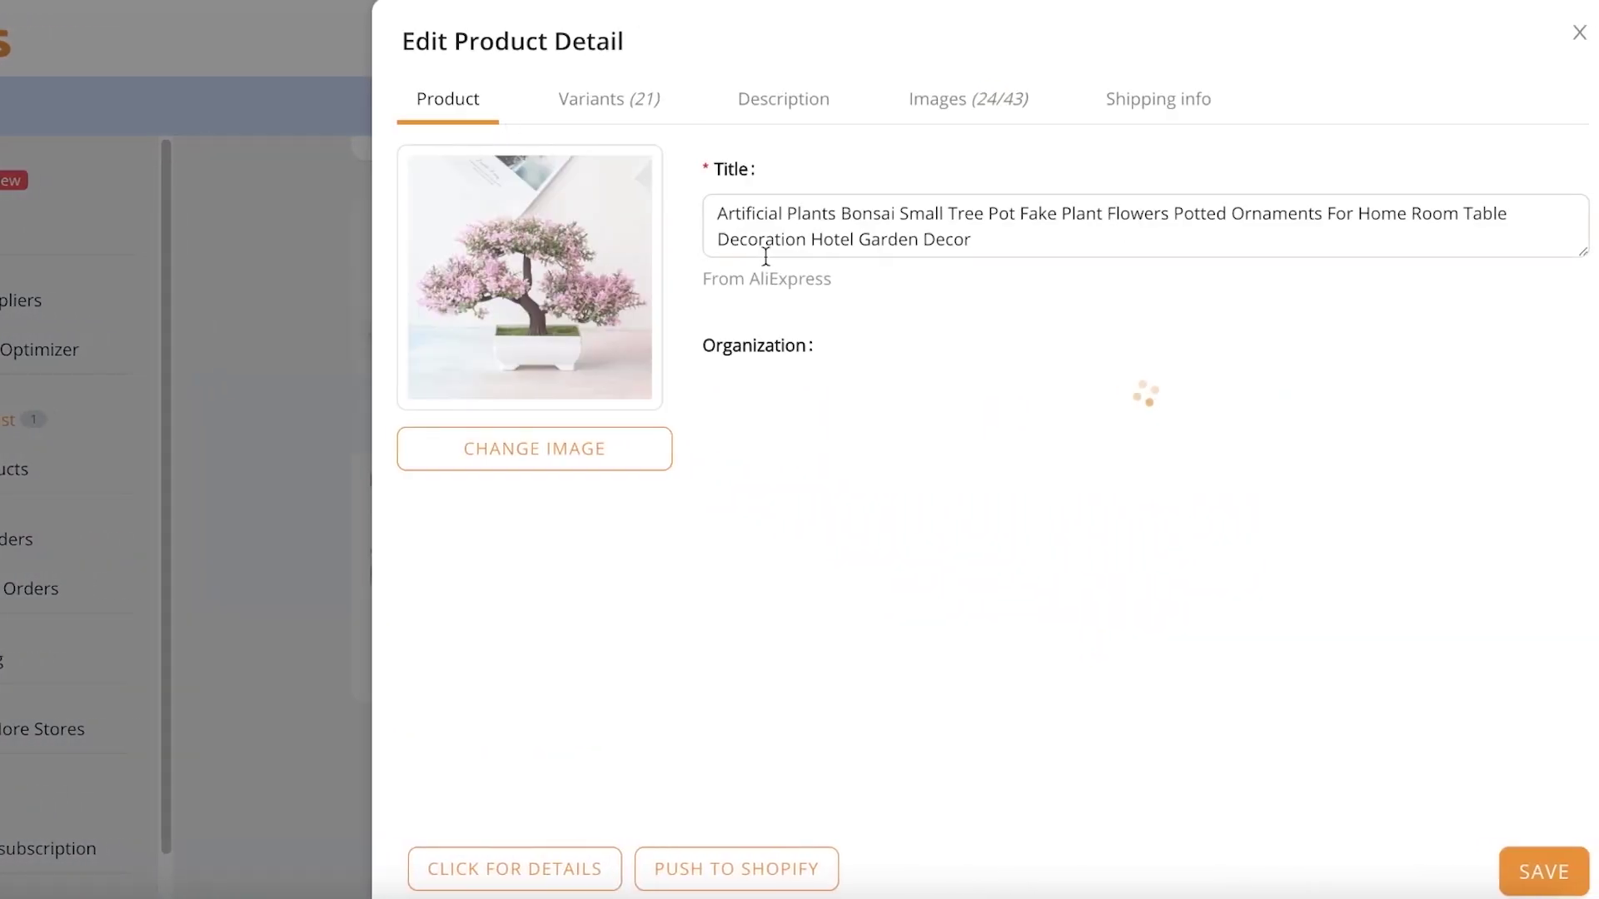
drag(1000, 238, 678, 197)
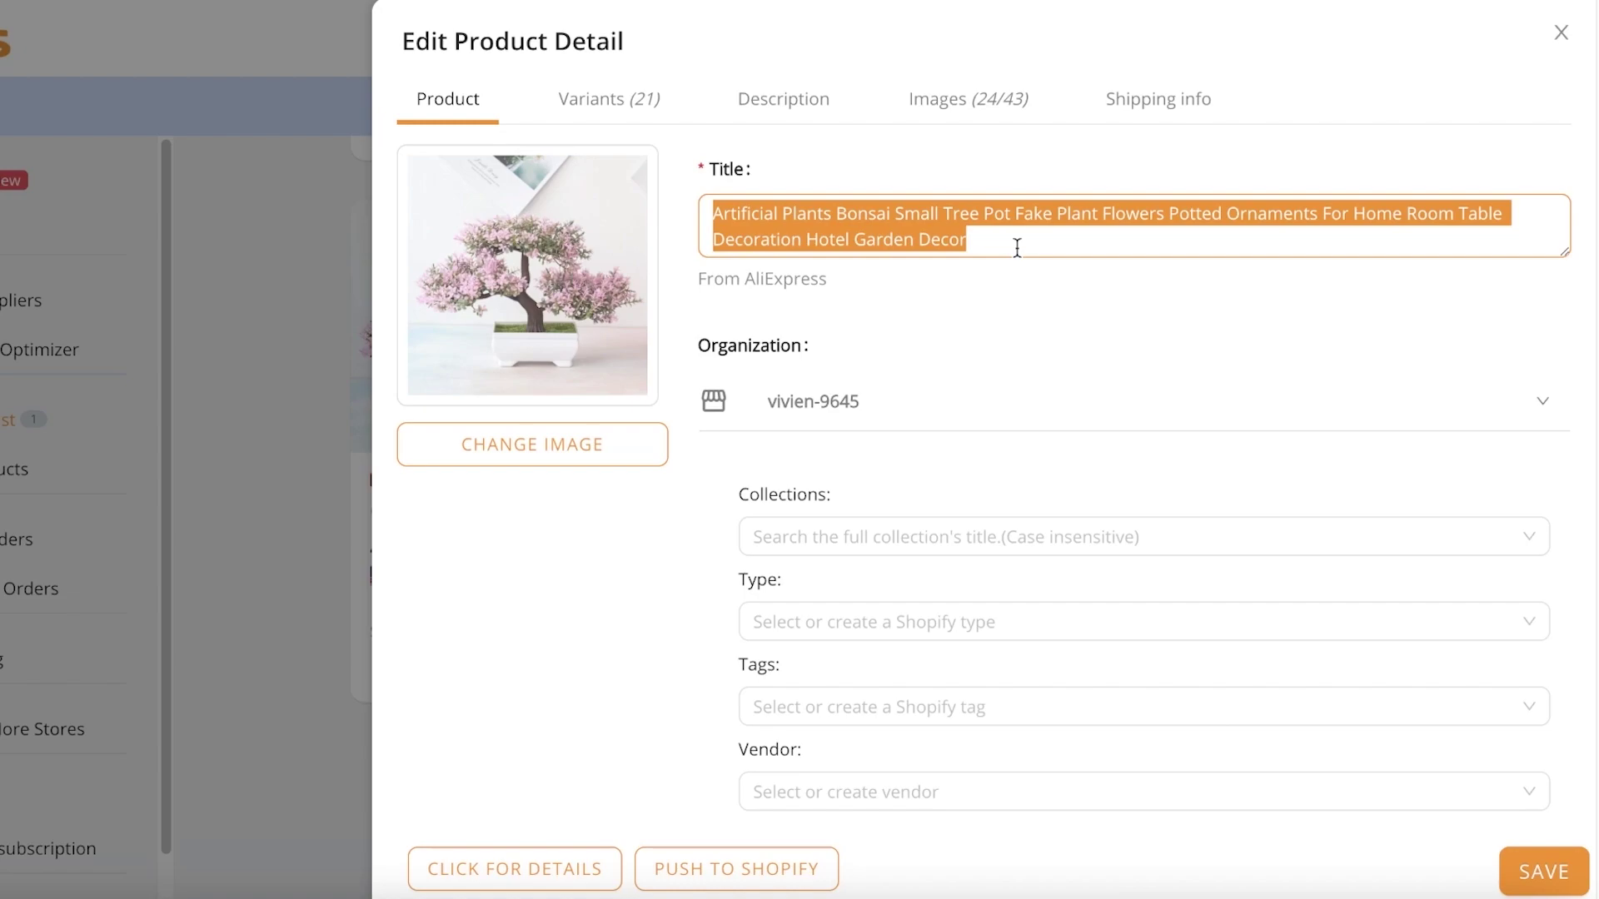
key(BackSpace)
text(Bonsai Tree)
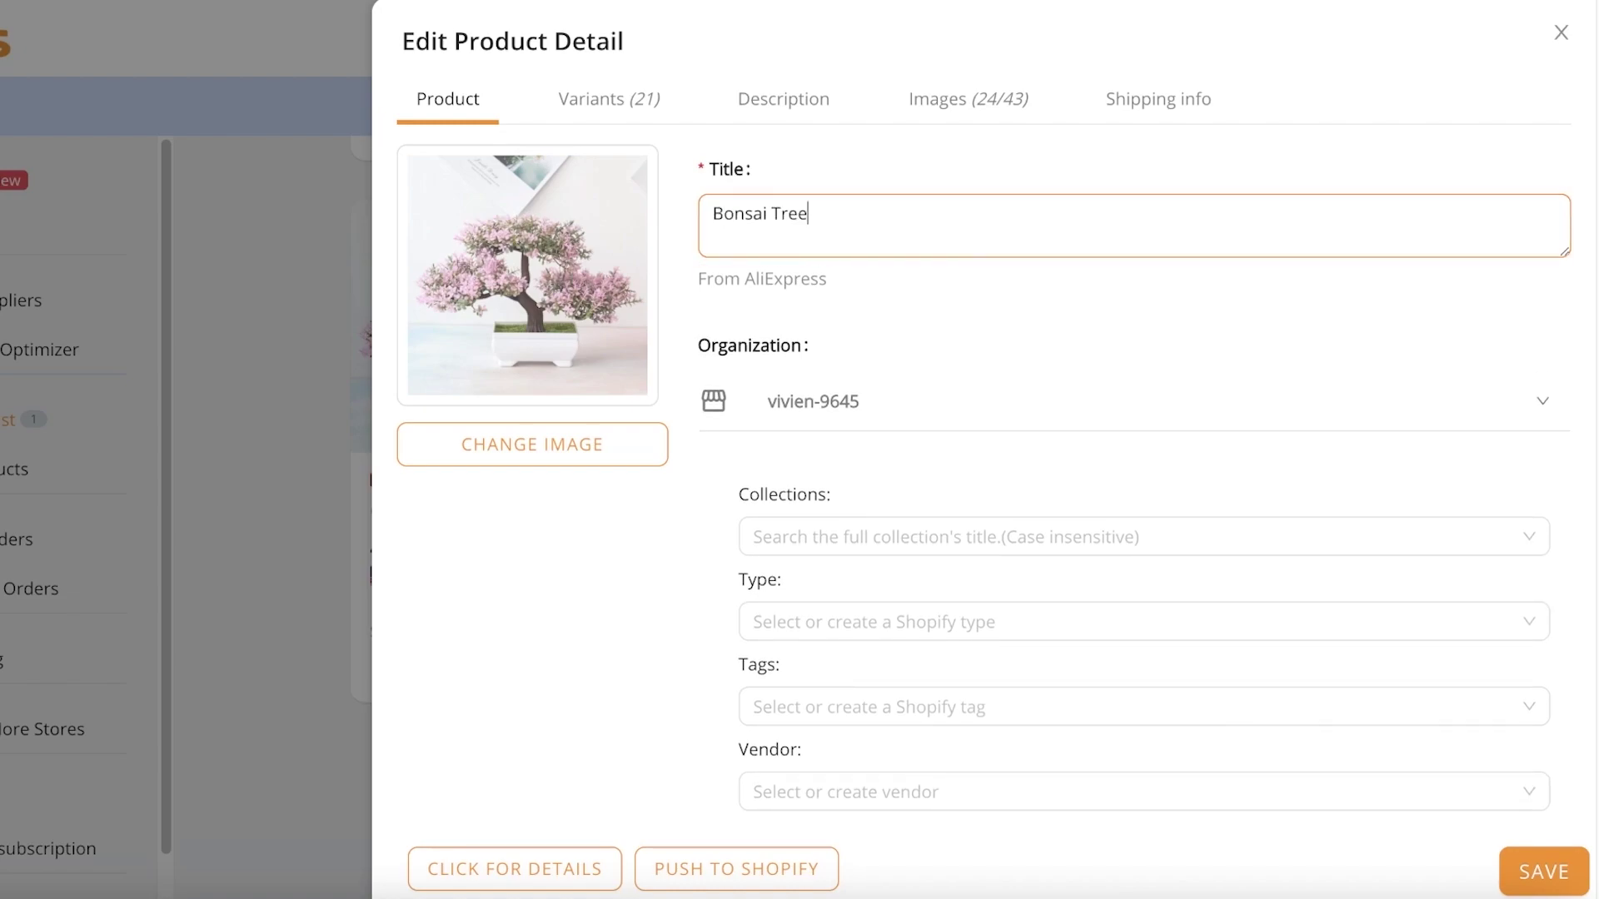
text(Decor)
Step: Assign the product to the "Home page" collection
scroll(879, 301, down, 1)
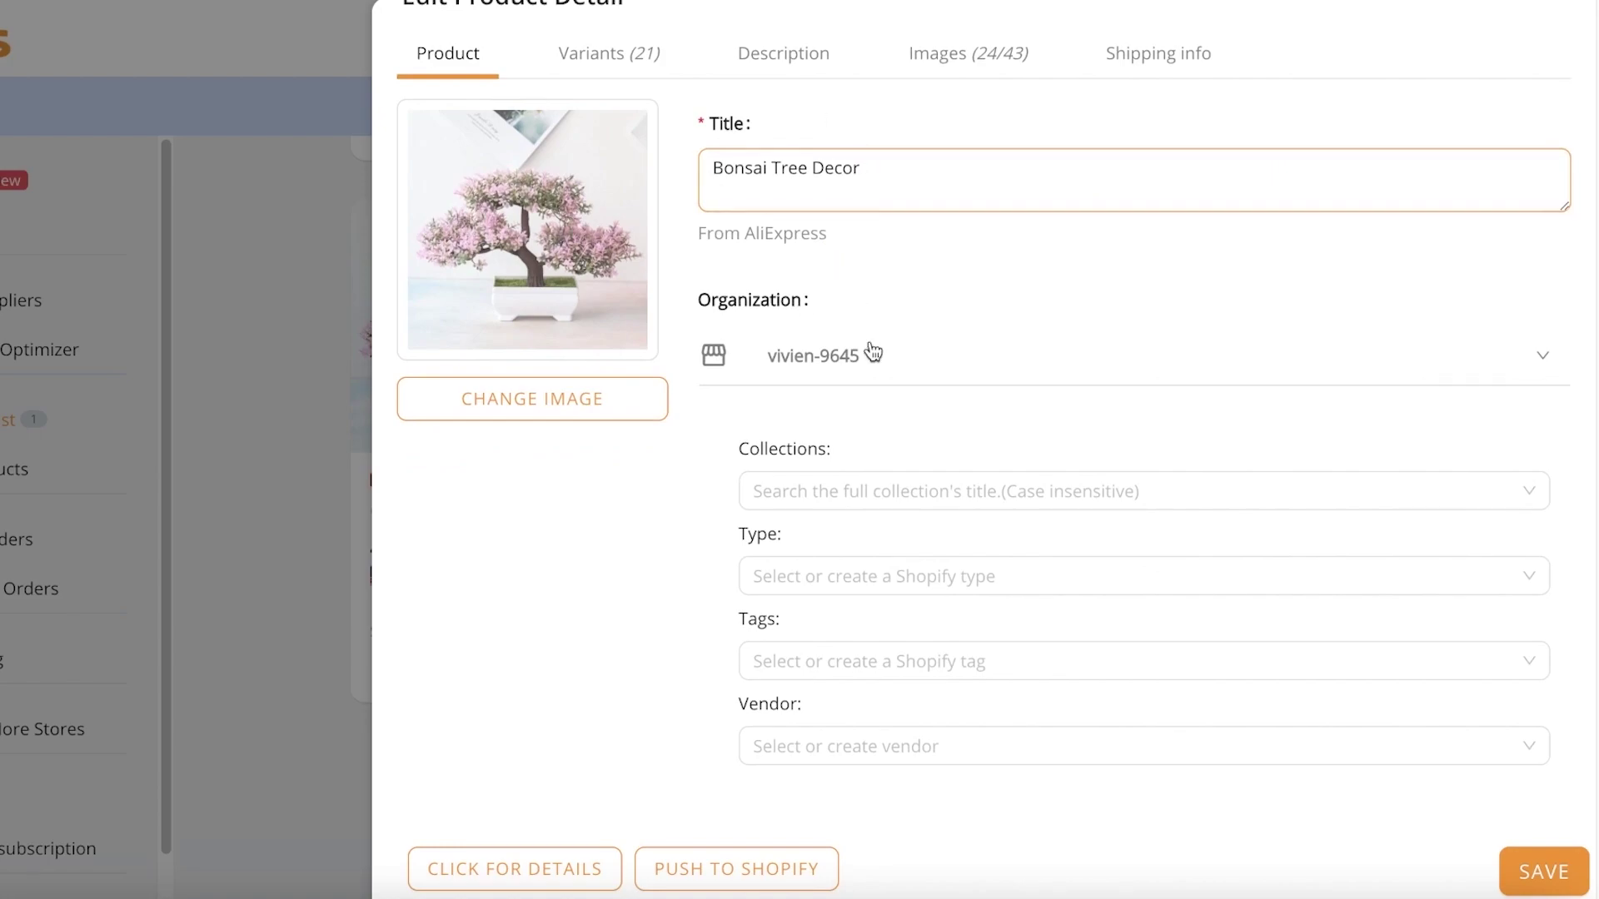
click(850, 491)
click(731, 501)
click(847, 500)
click(847, 548)
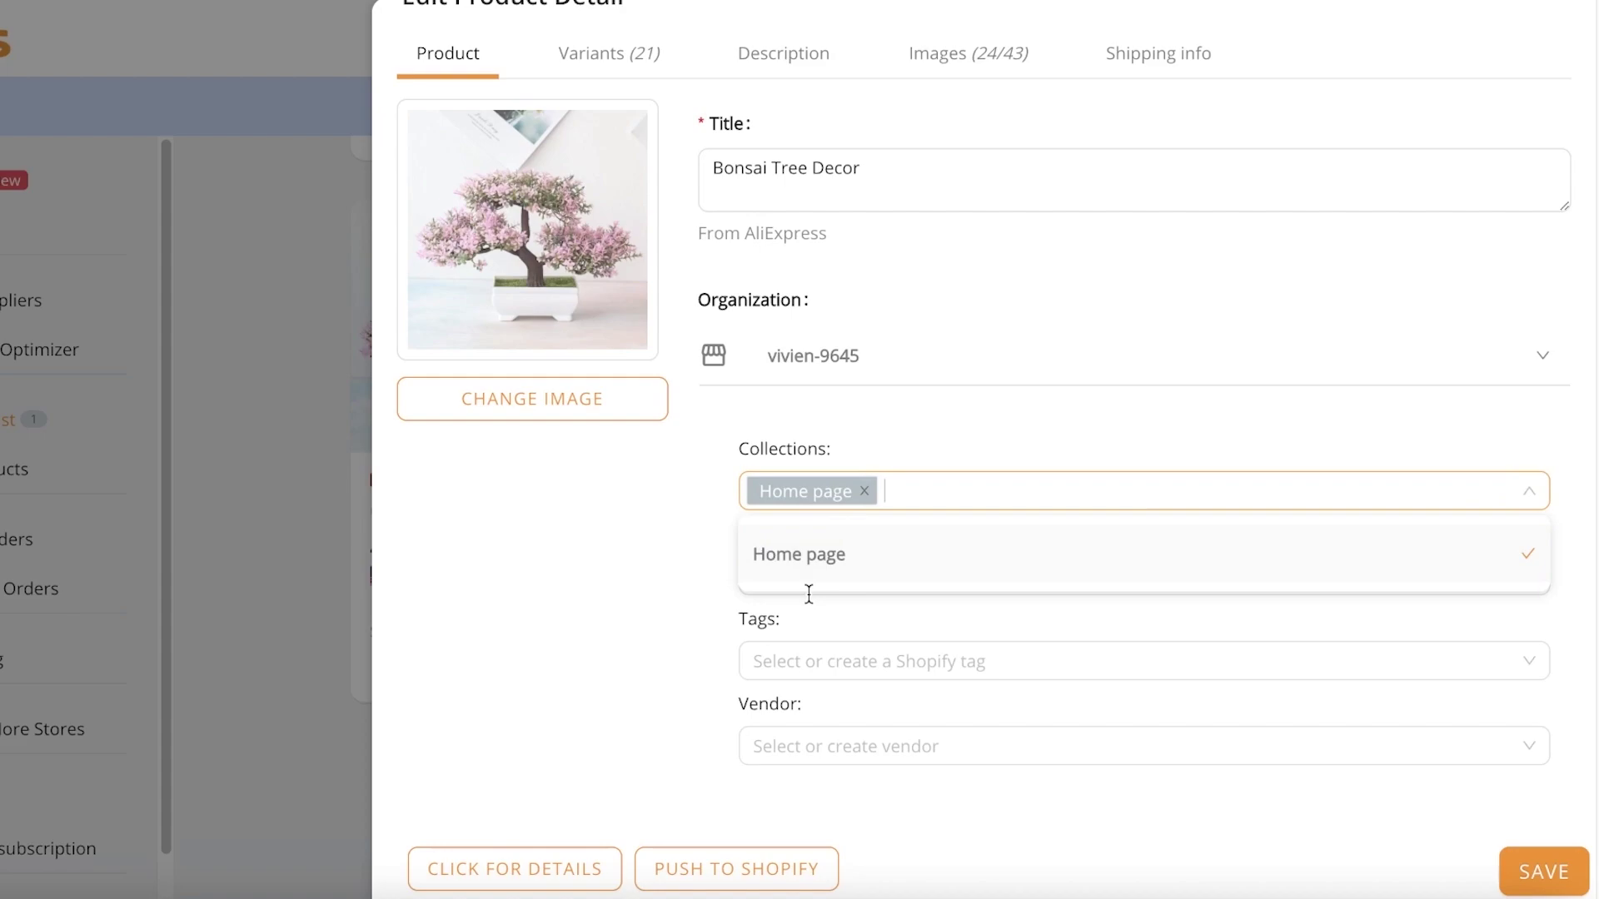
click(653, 456)
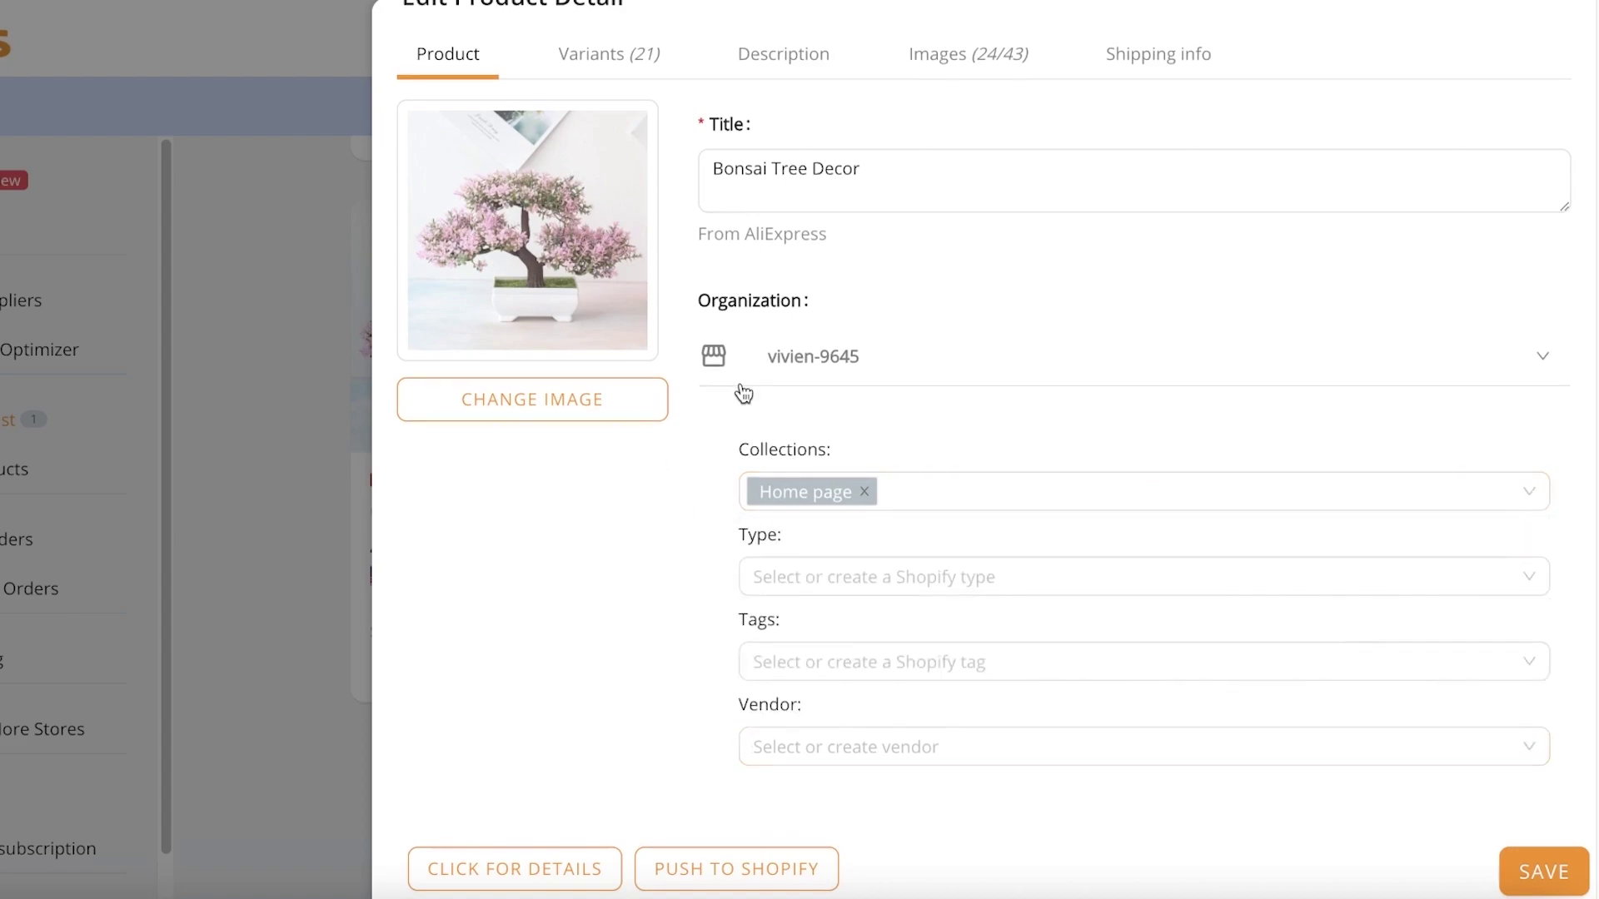
Step: View the alternative images offered for the product's main picture
scroll(744, 393, up, 1)
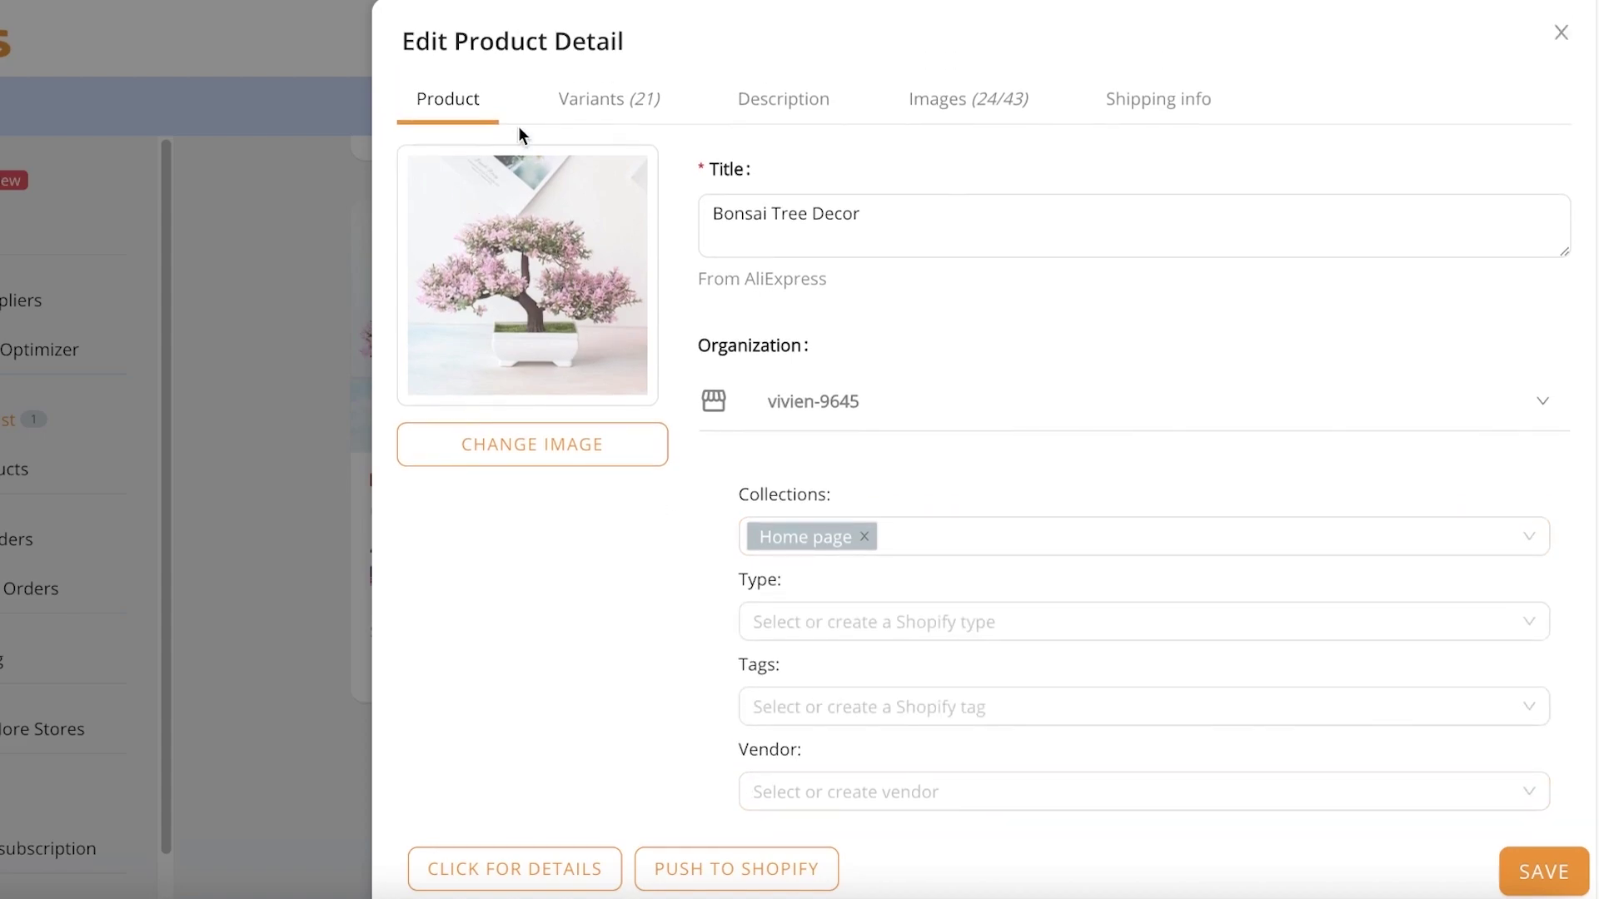
click(564, 449)
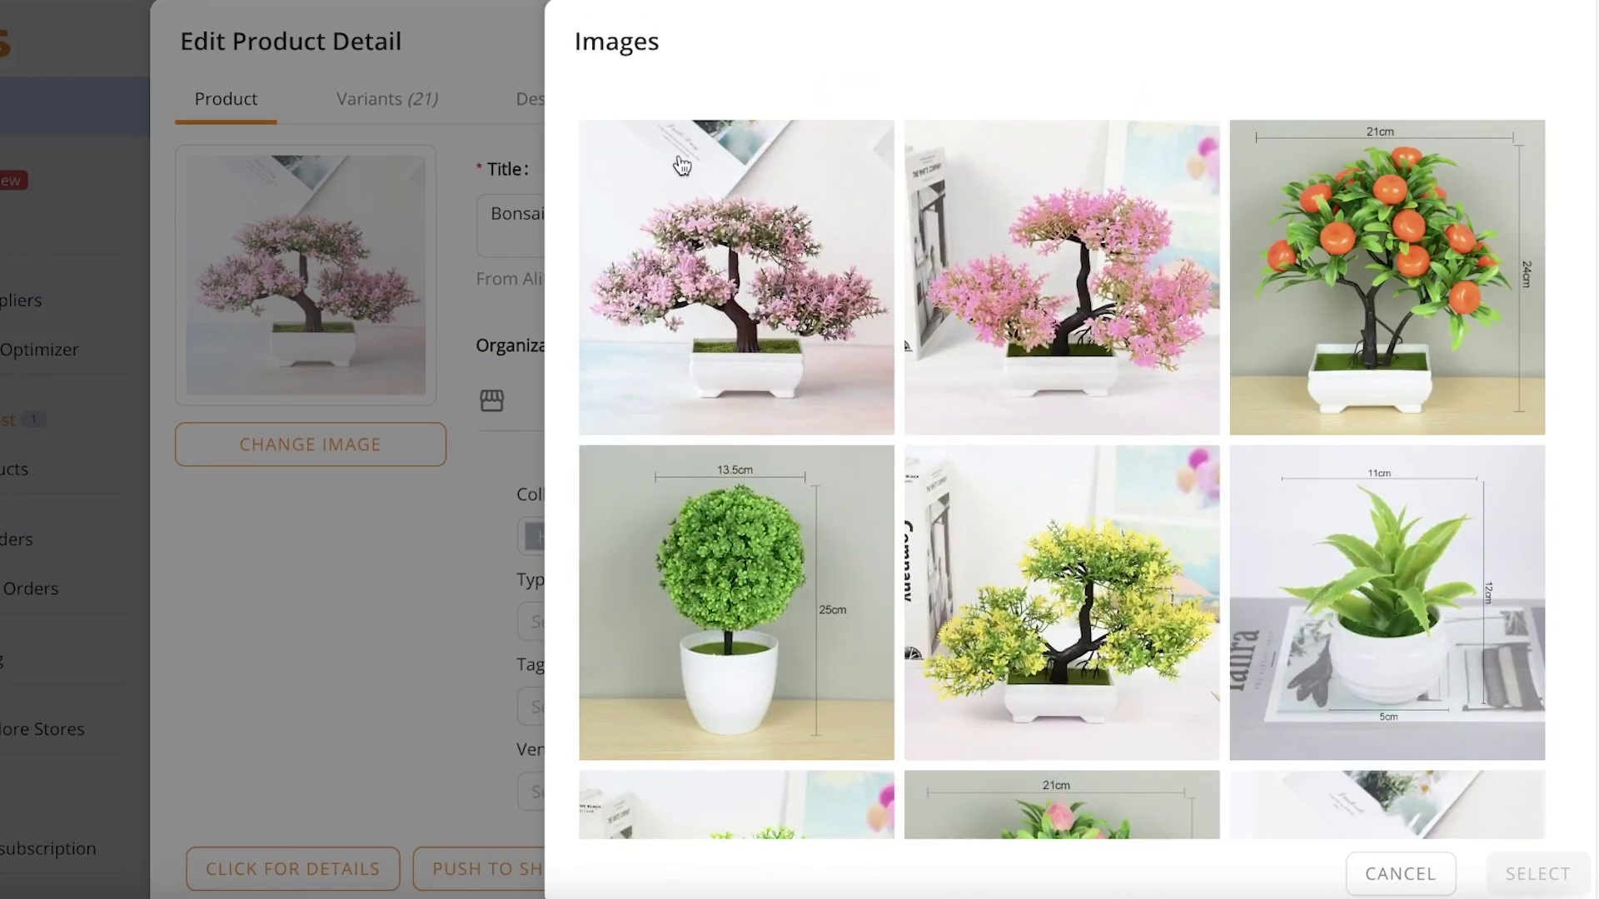
click(355, 358)
Step: Open the product's variants and look through the whole list
click(643, 100)
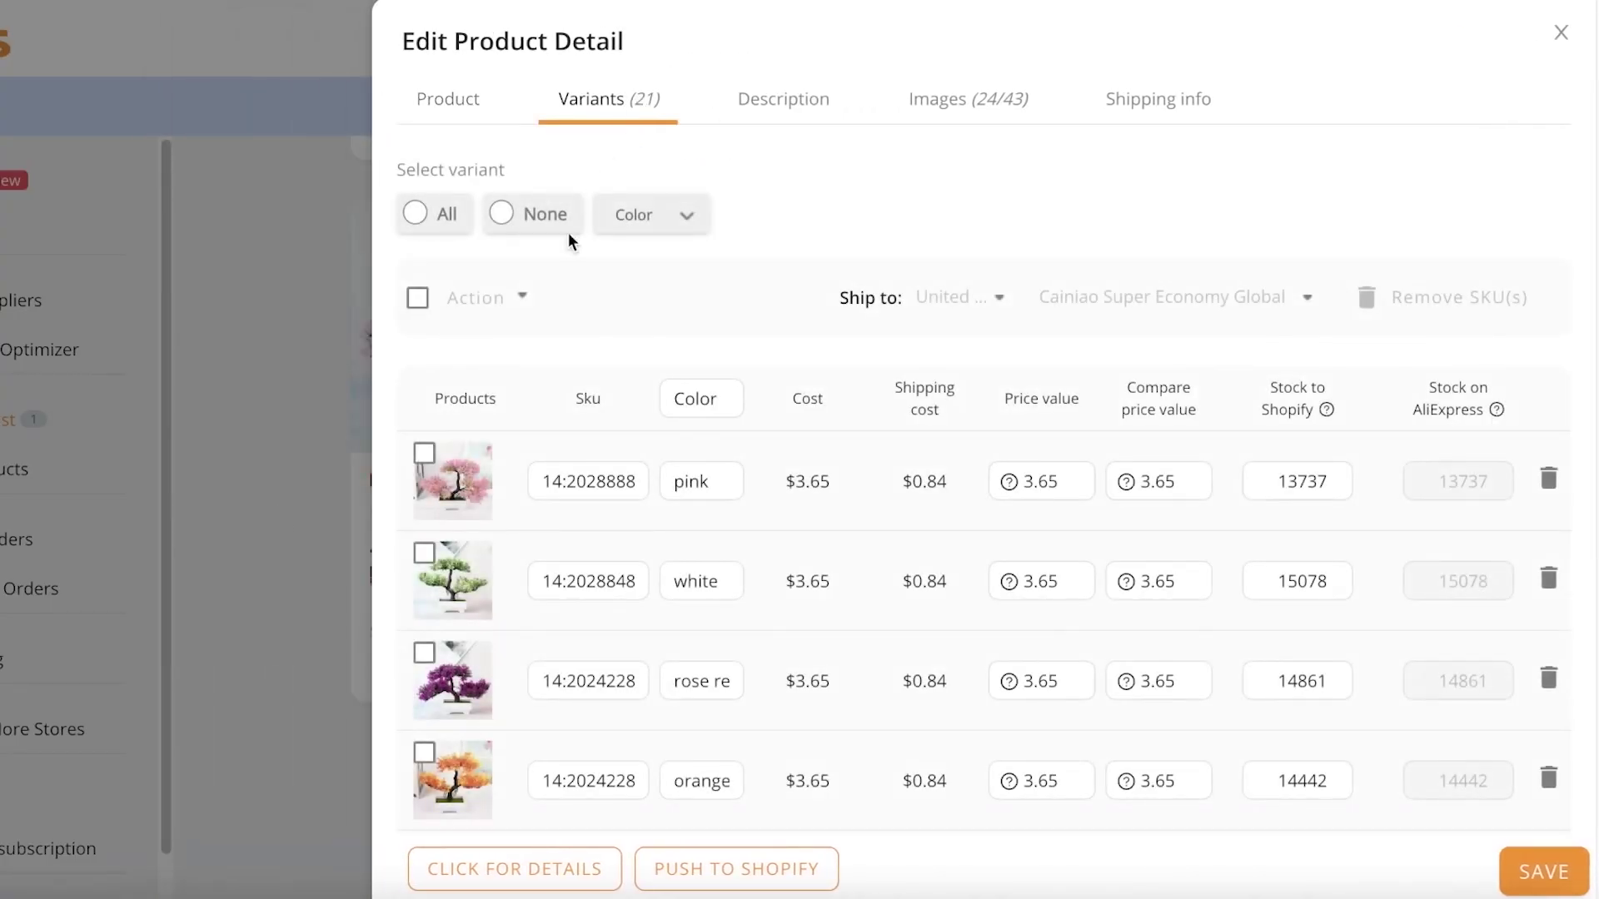
scroll(441, 554, down, 10)
scroll(438, 556, up, 10)
Step: Select the pink, white, rose red, orange, green and yellow variants of the bonsai product
click(424, 453)
scroll(423, 449, down, 1)
click(424, 505)
scroll(426, 537, down, 1)
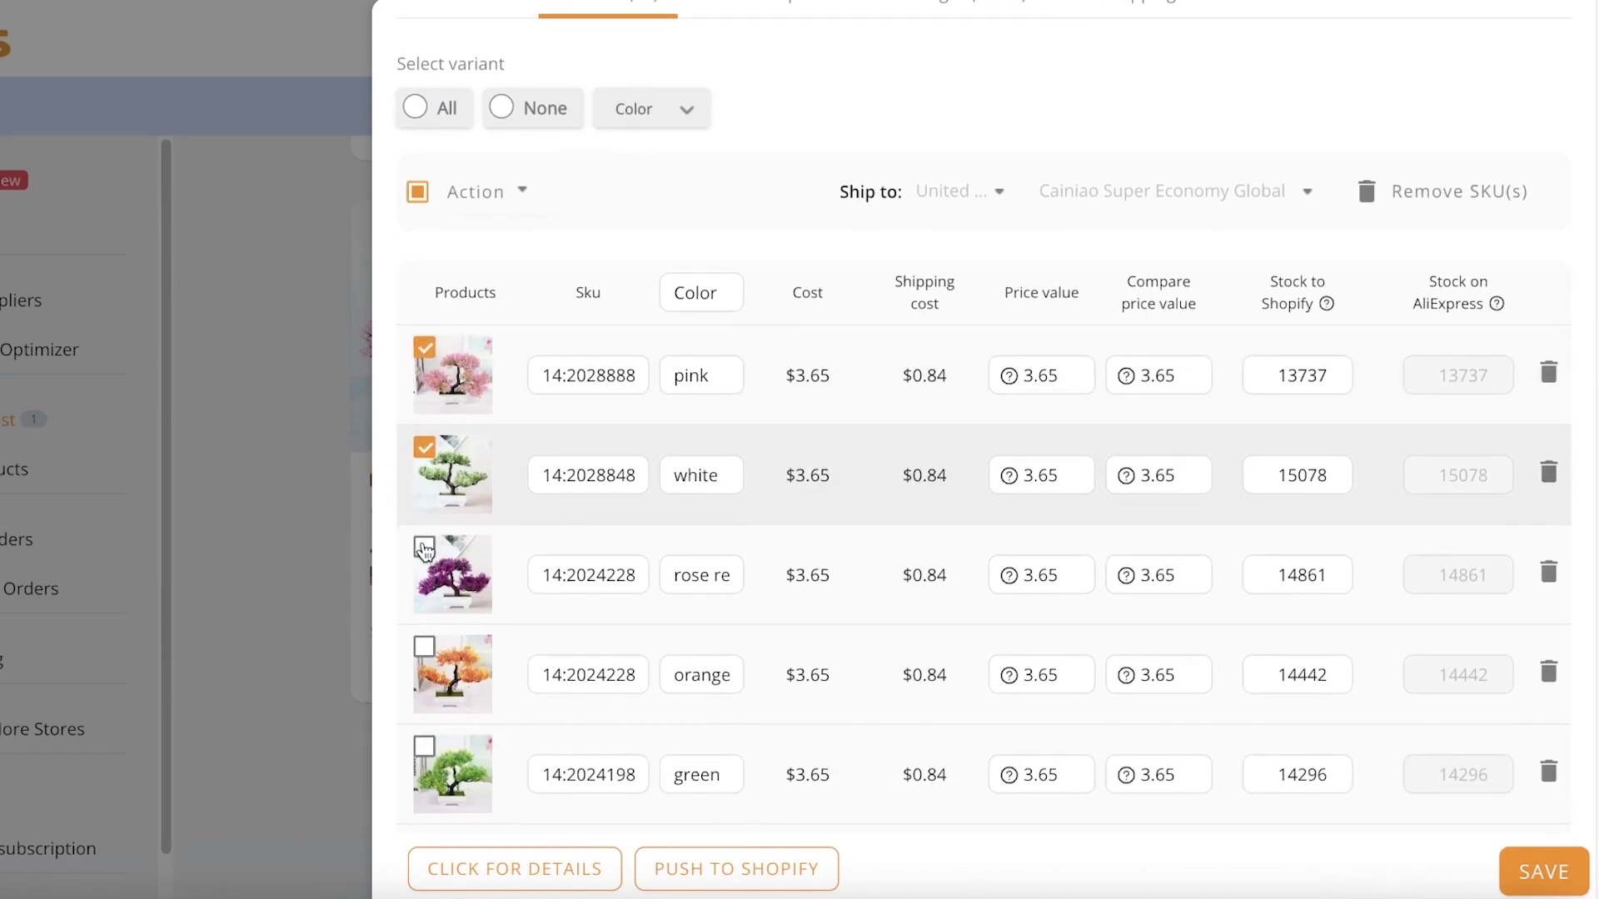
click(424, 545)
scroll(428, 553, down, 1)
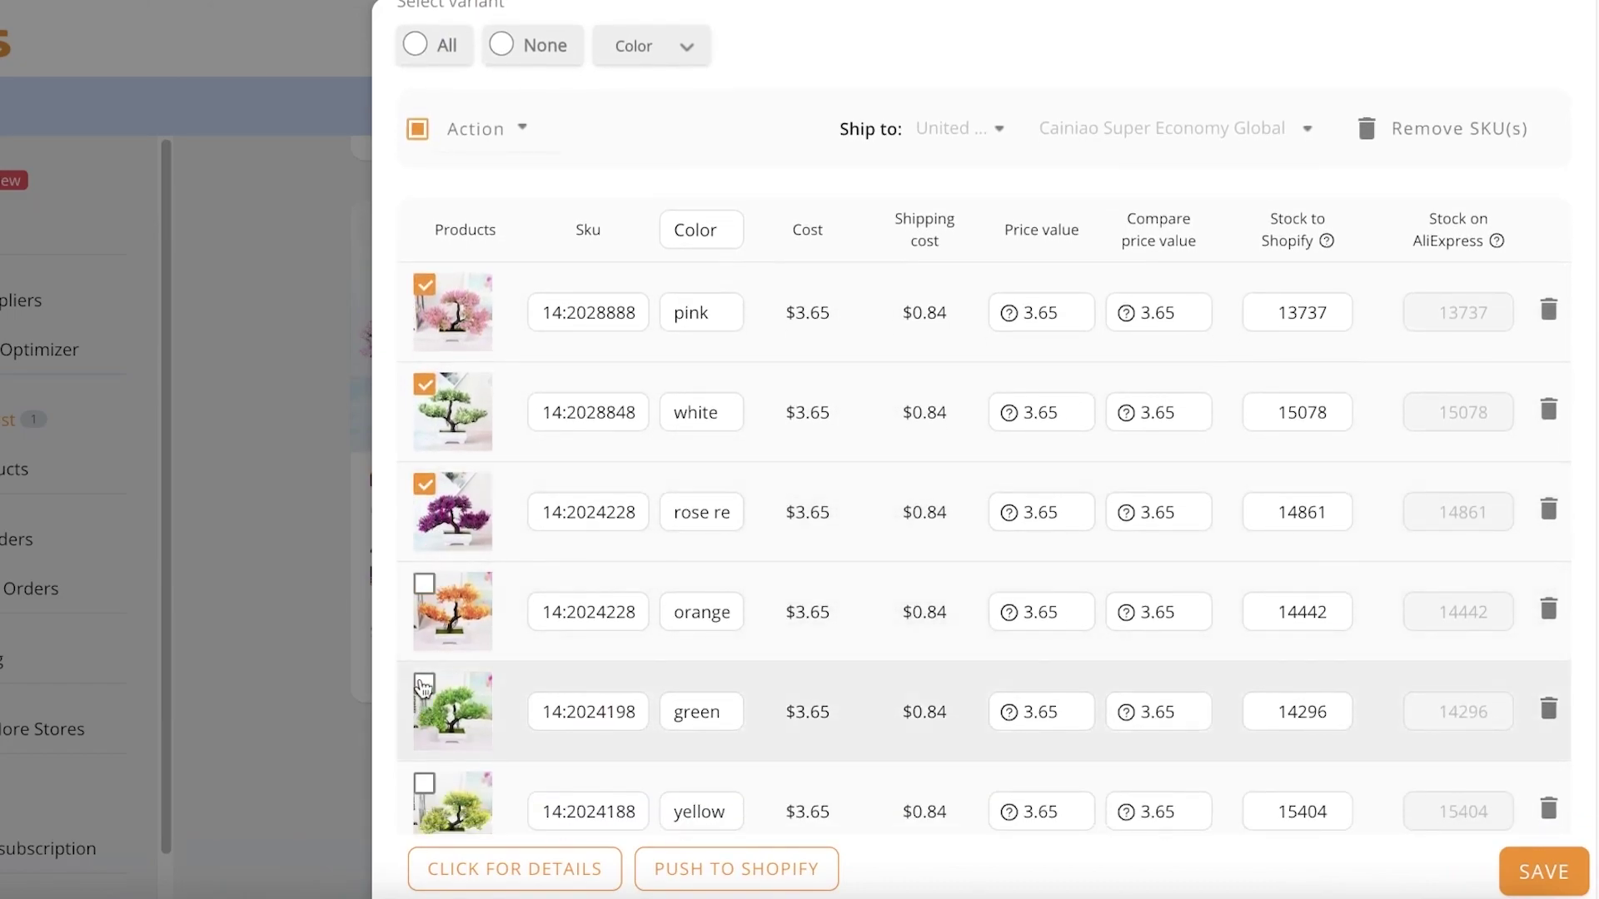
scroll(428, 666, down, 3)
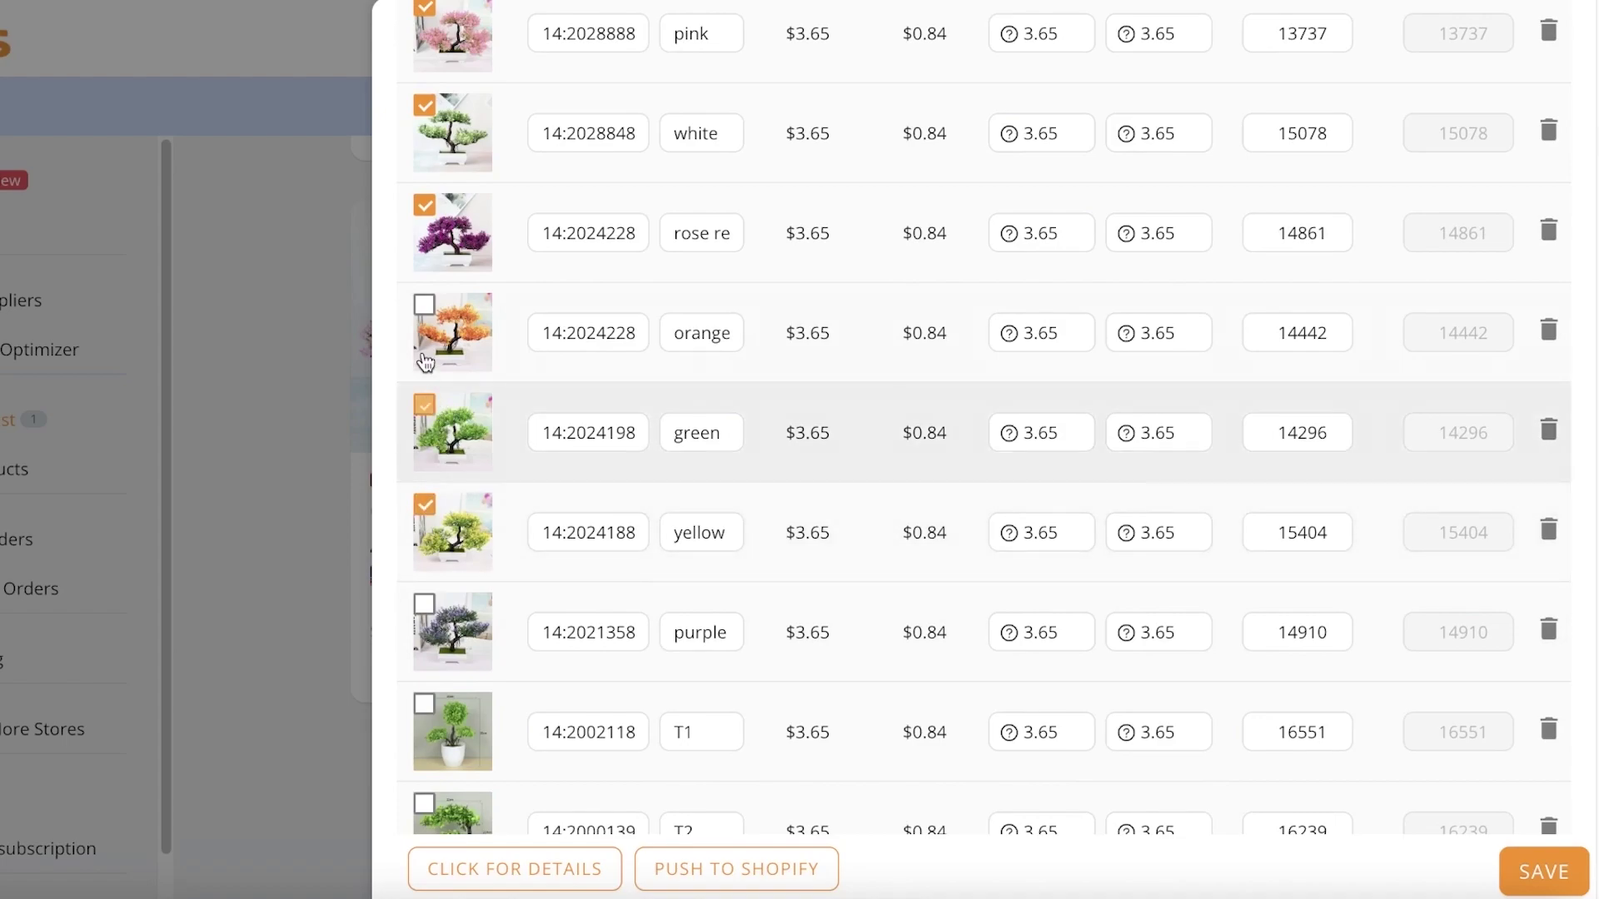
Step: Examine the costs, prices and stock of the product's variants, with a brief look at its description
scroll(574, 322, down, 15)
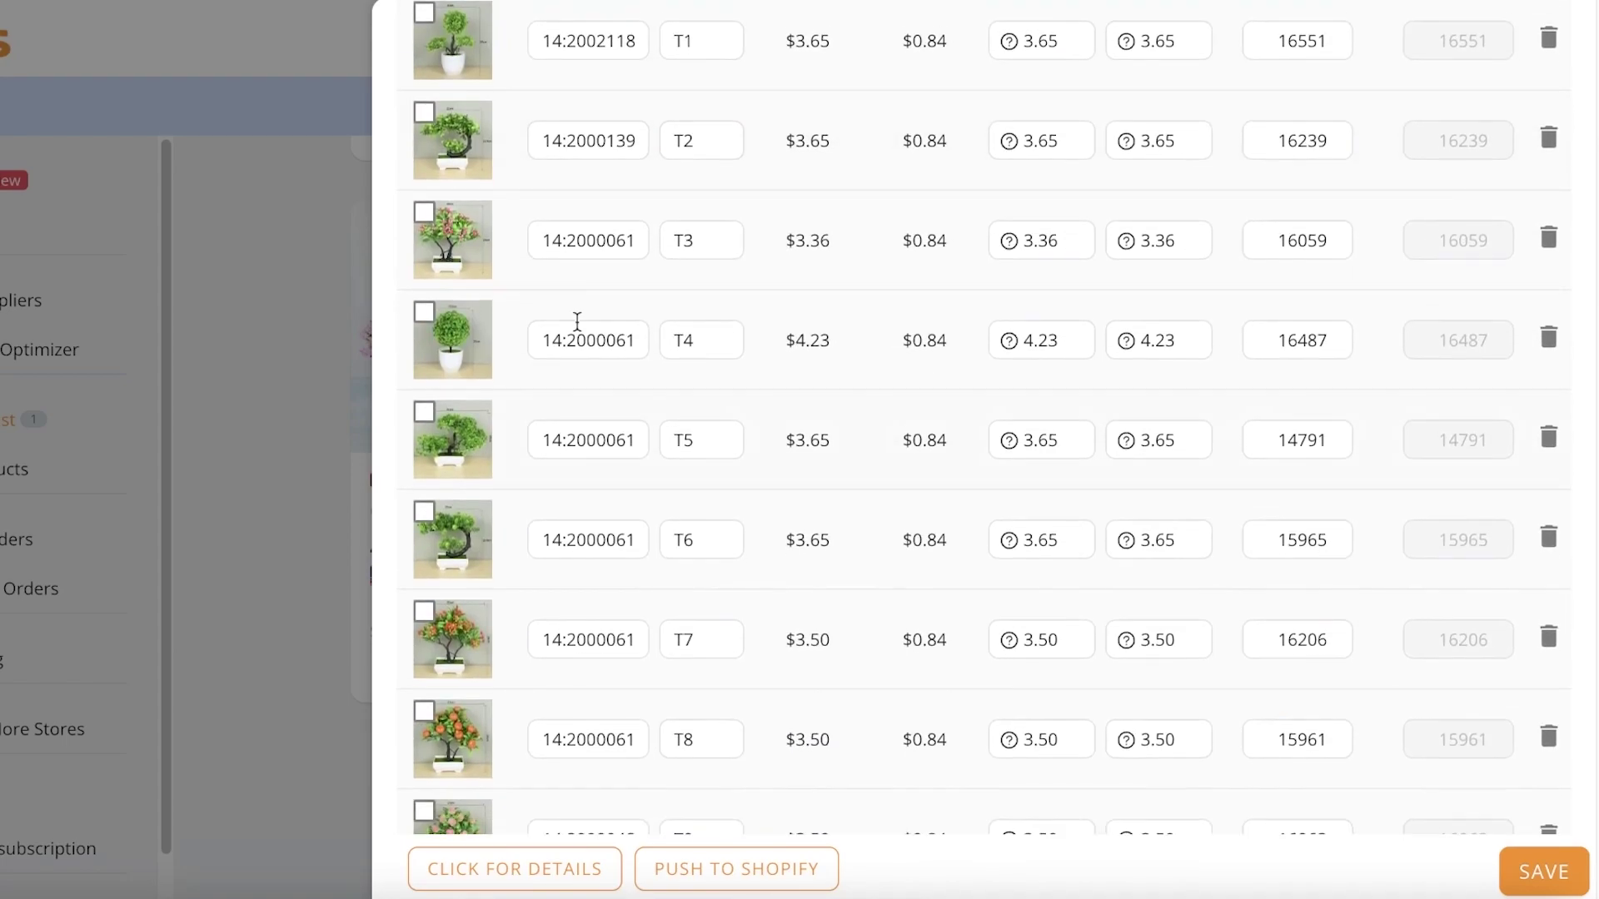
scroll(577, 470, up, 15)
scroll(490, 556, down, 6)
scroll(496, 552, up, 3)
scroll(566, 450, up, 3)
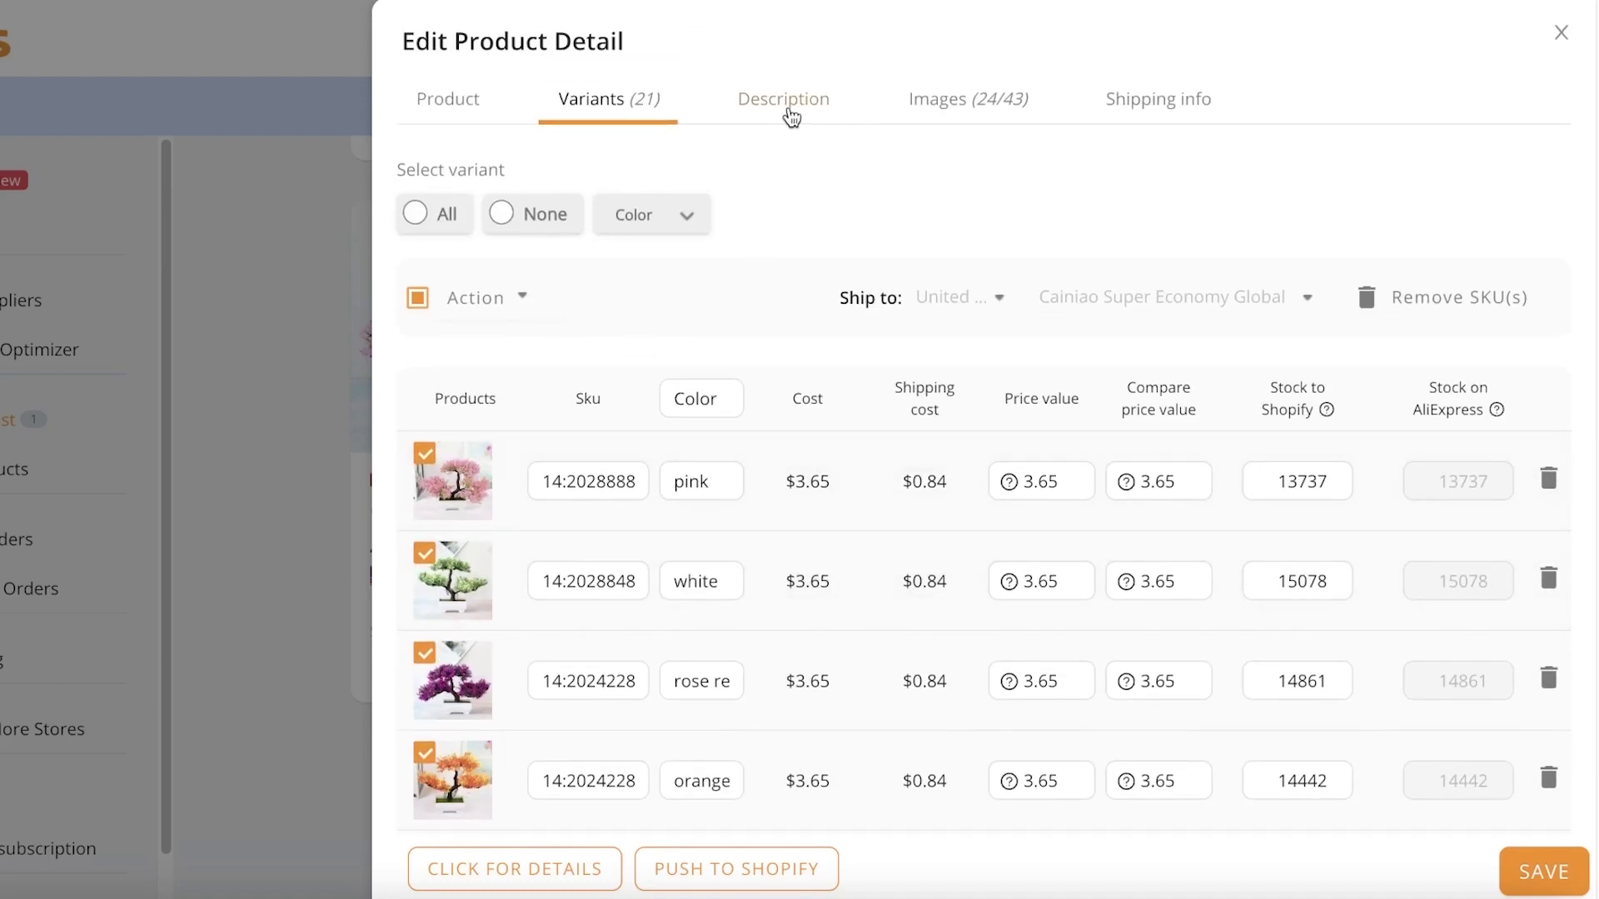
click(789, 117)
click(631, 122)
scroll(1441, 595, down, 3)
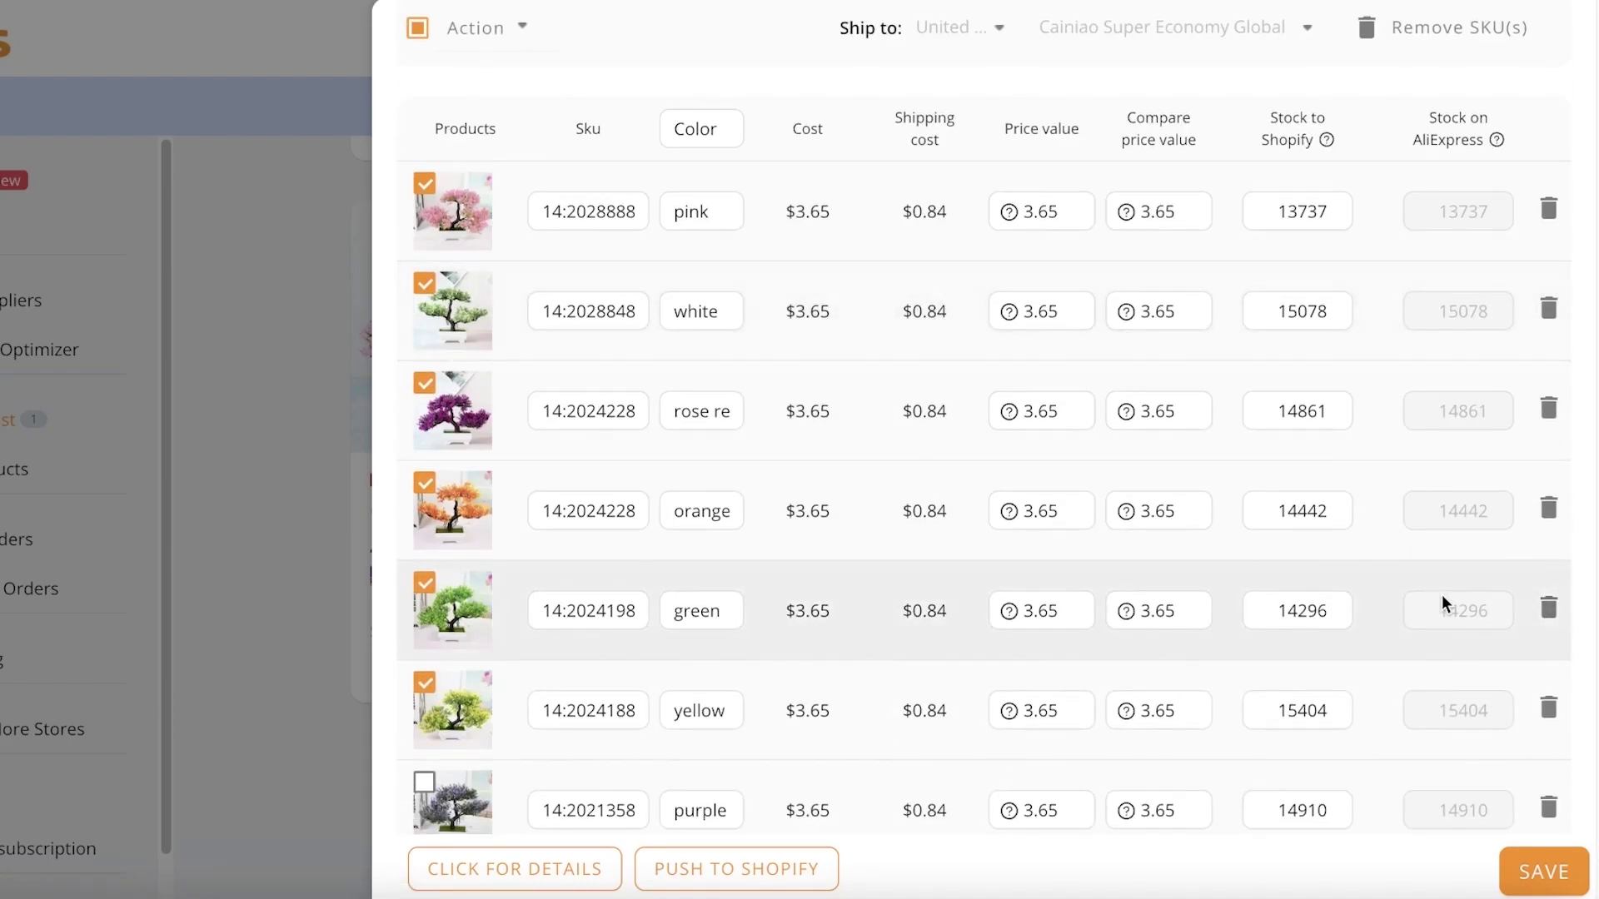
scroll(1531, 610, down, 7)
scroll(564, 507, up, 10)
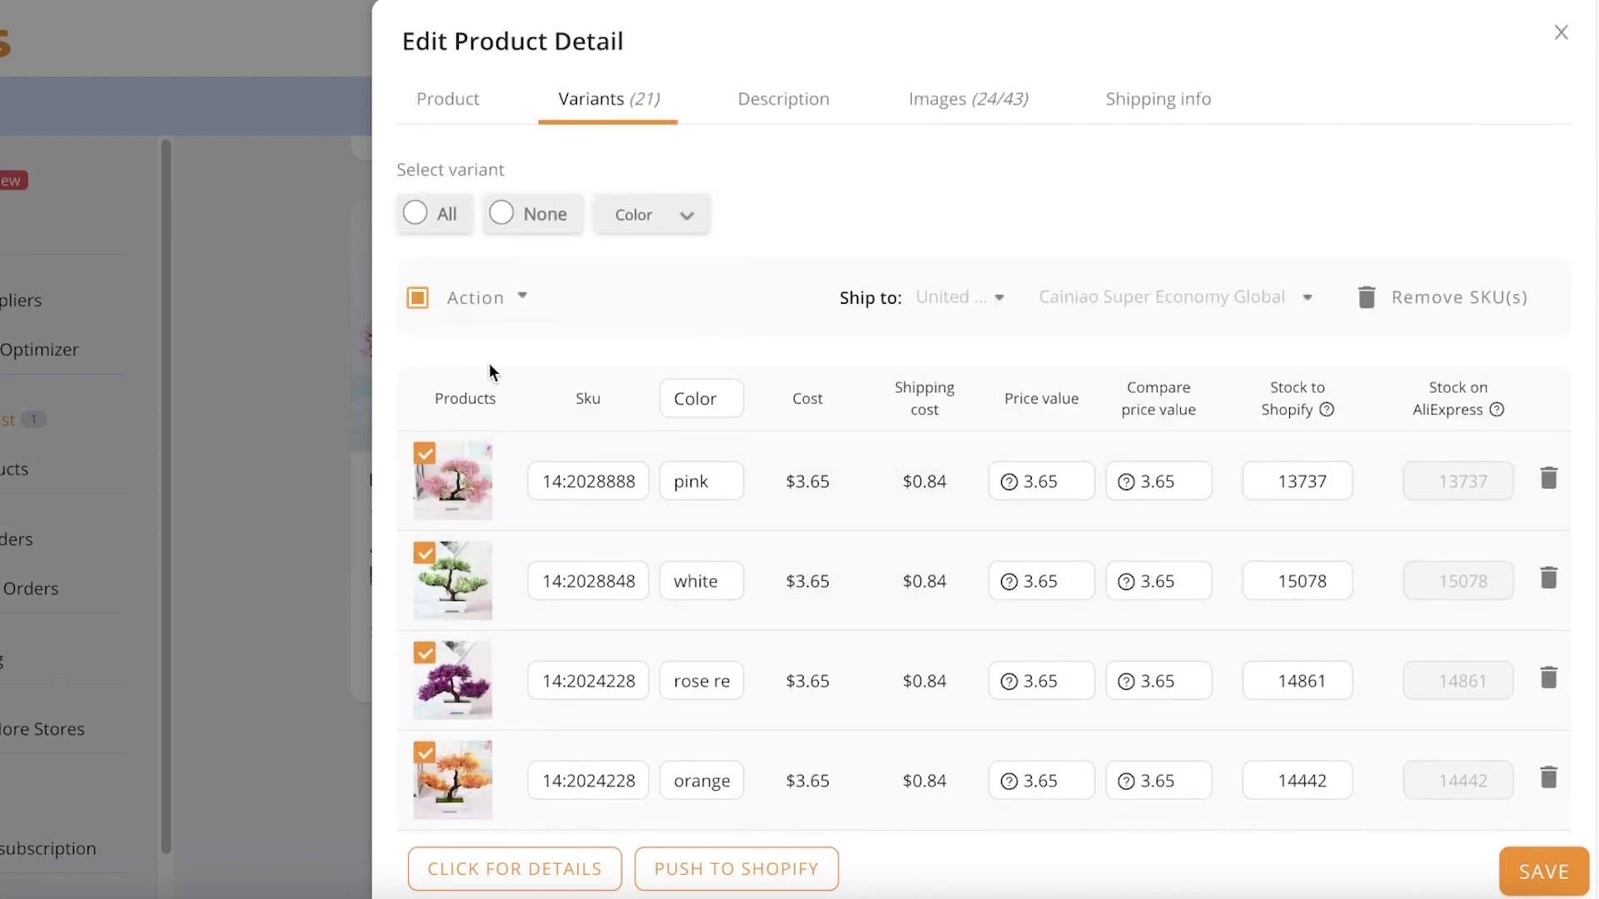
Step: Deselect the pink, white, rose red, orange, green, yellow and purple variants and remove all the other SKUs from the product
scroll(449, 383, down, 1)
click(424, 404)
click(424, 504)
click(424, 604)
click(423, 704)
scroll(424, 716, down, 3)
click(424, 586)
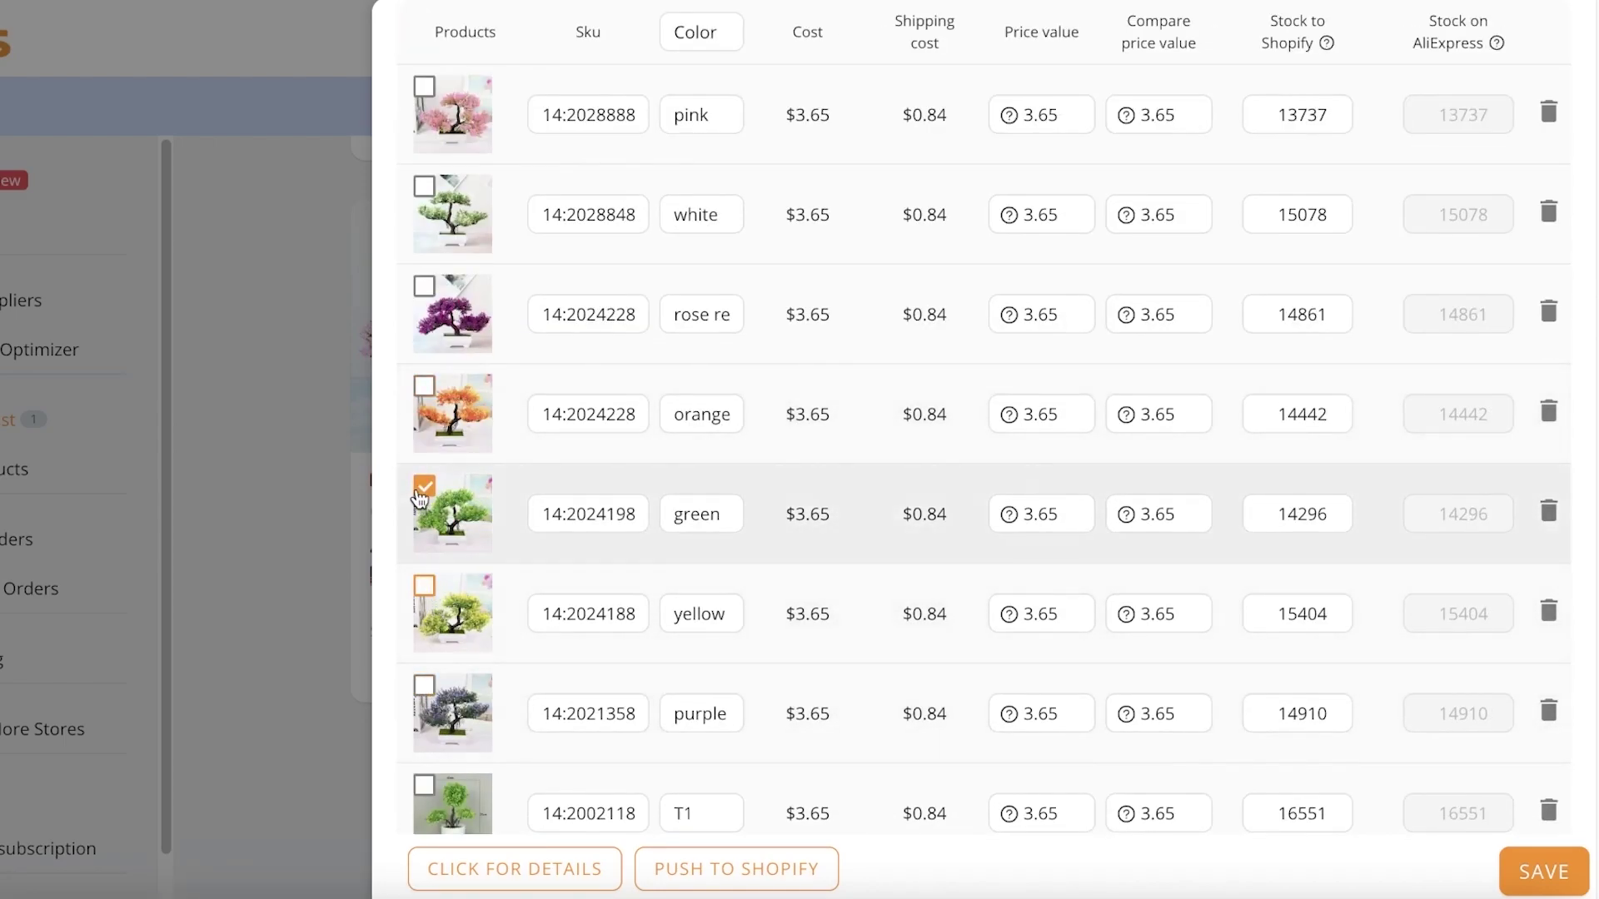
click(424, 487)
scroll(425, 675, down, 4)
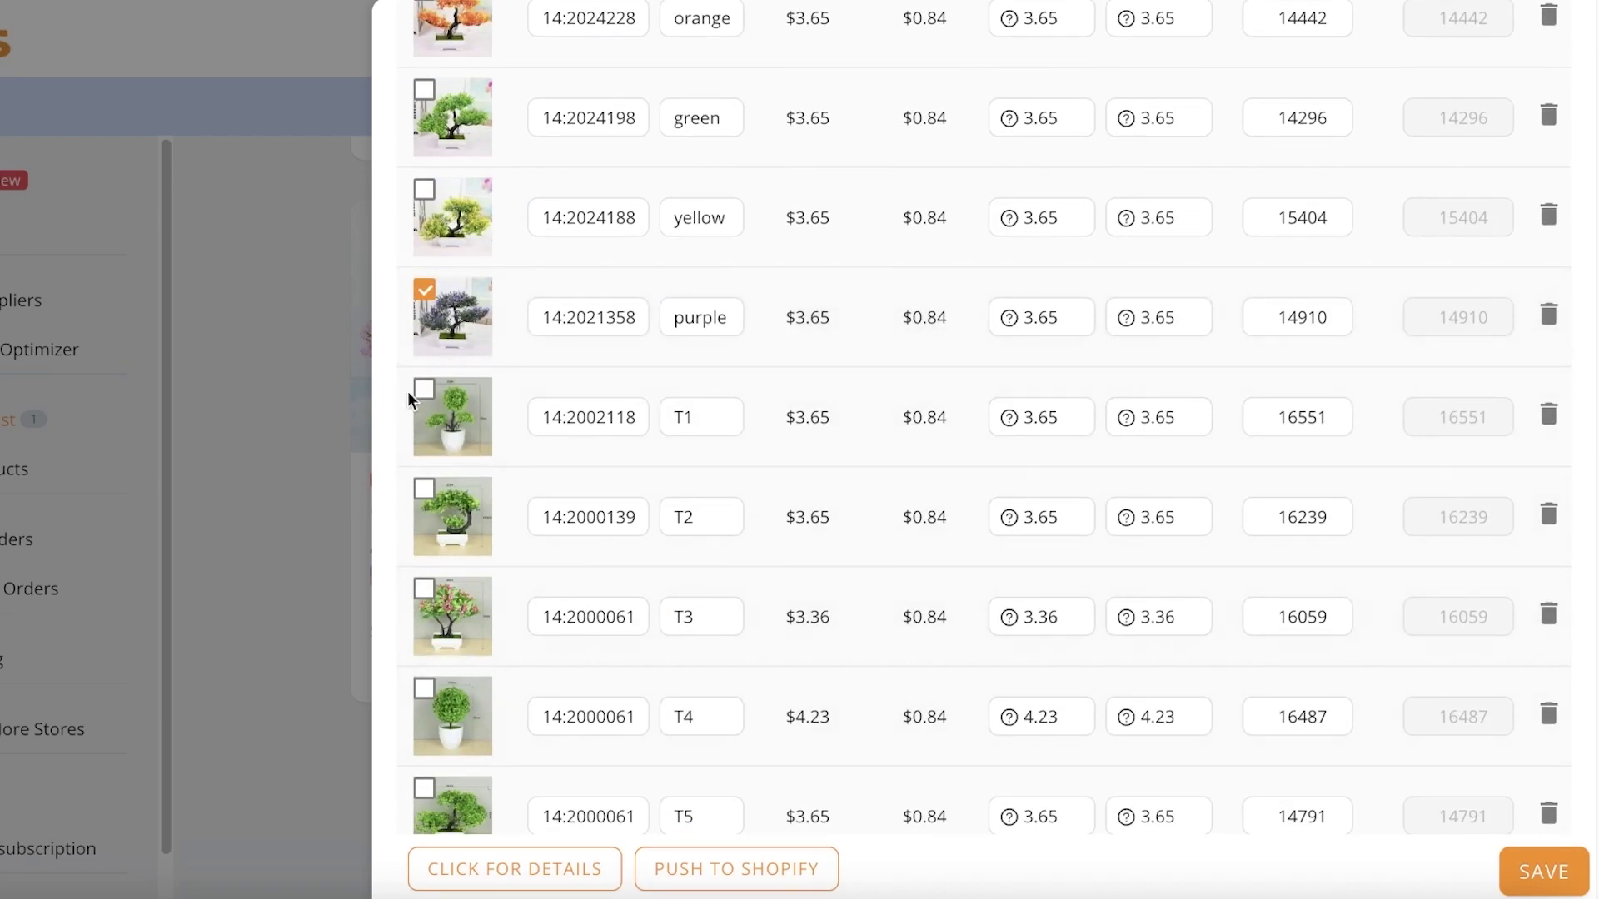
click(424, 289)
scroll(658, 582, up, 8)
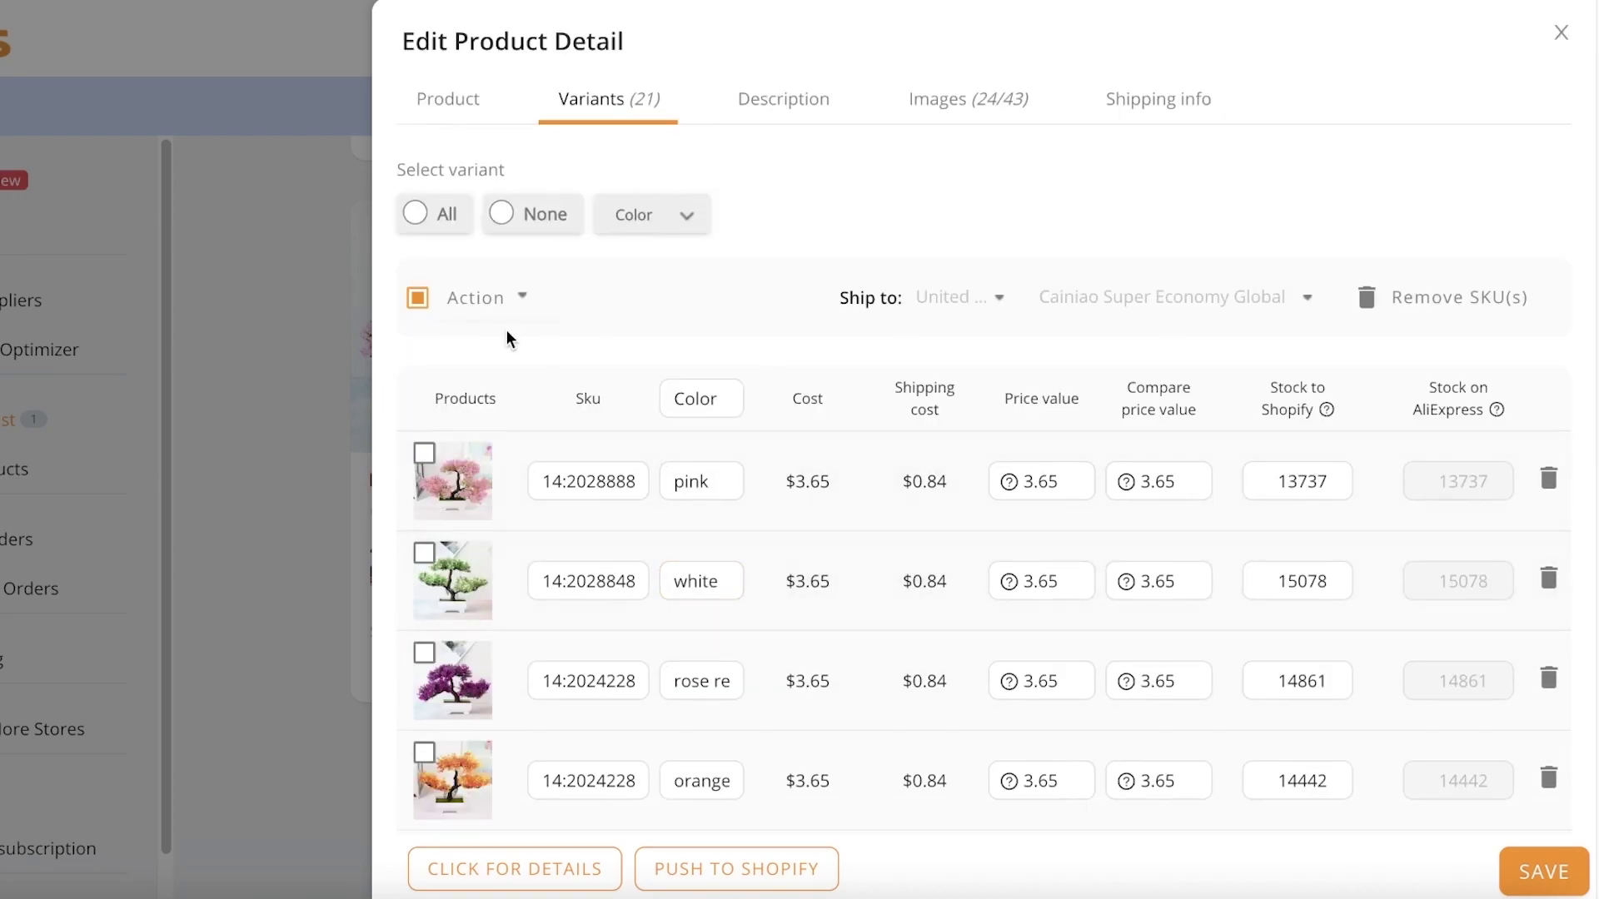
click(480, 305)
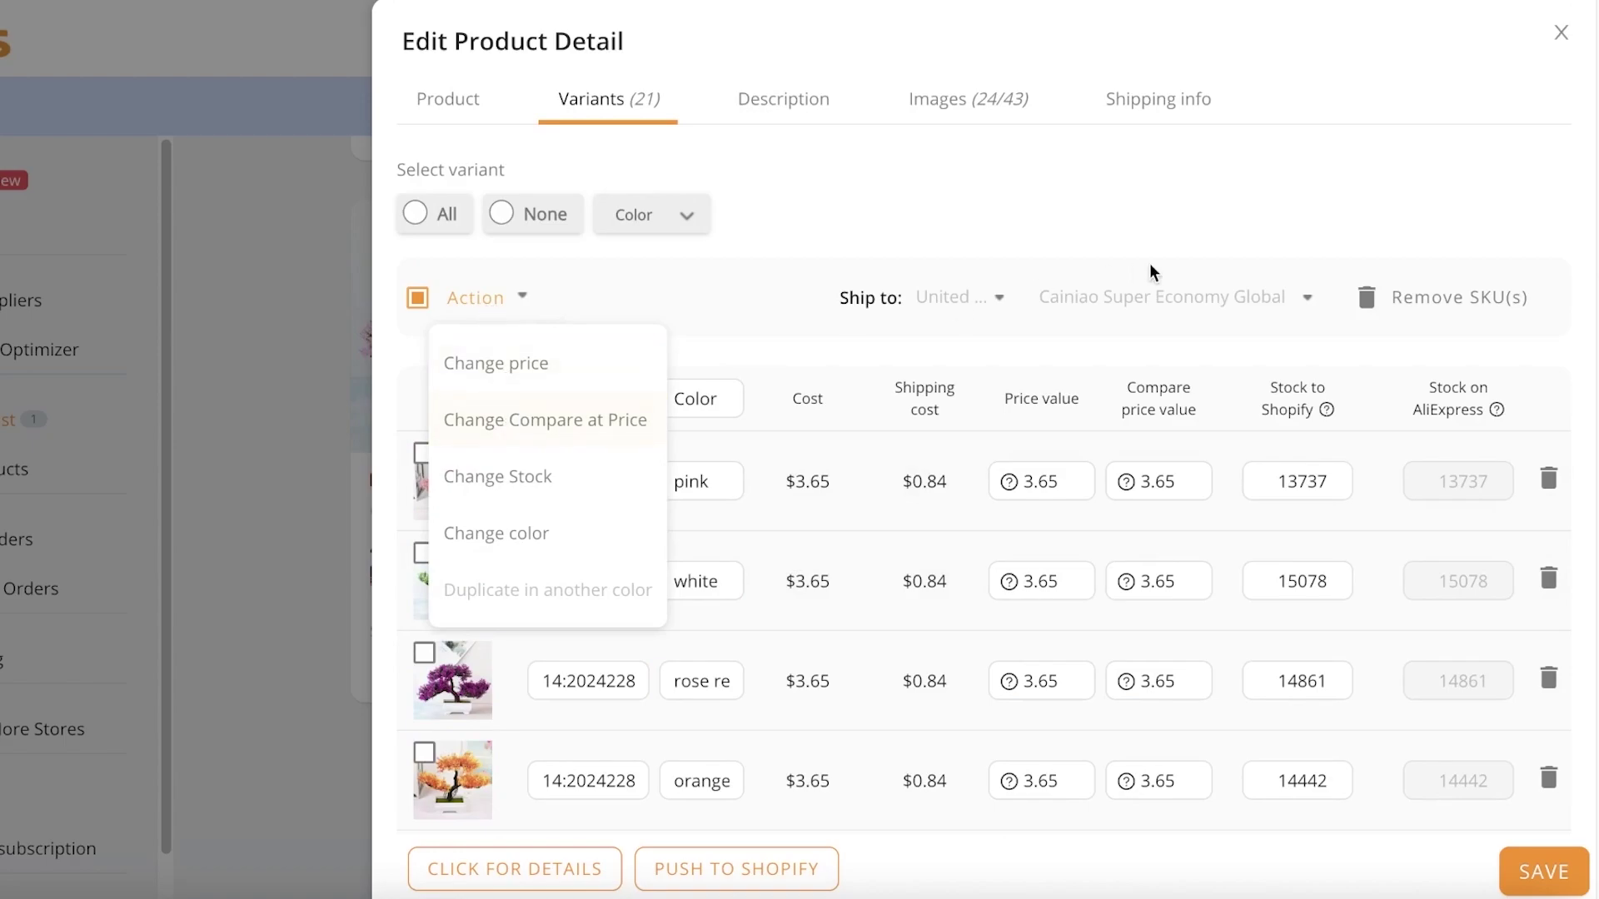
click(1433, 301)
click(909, 294)
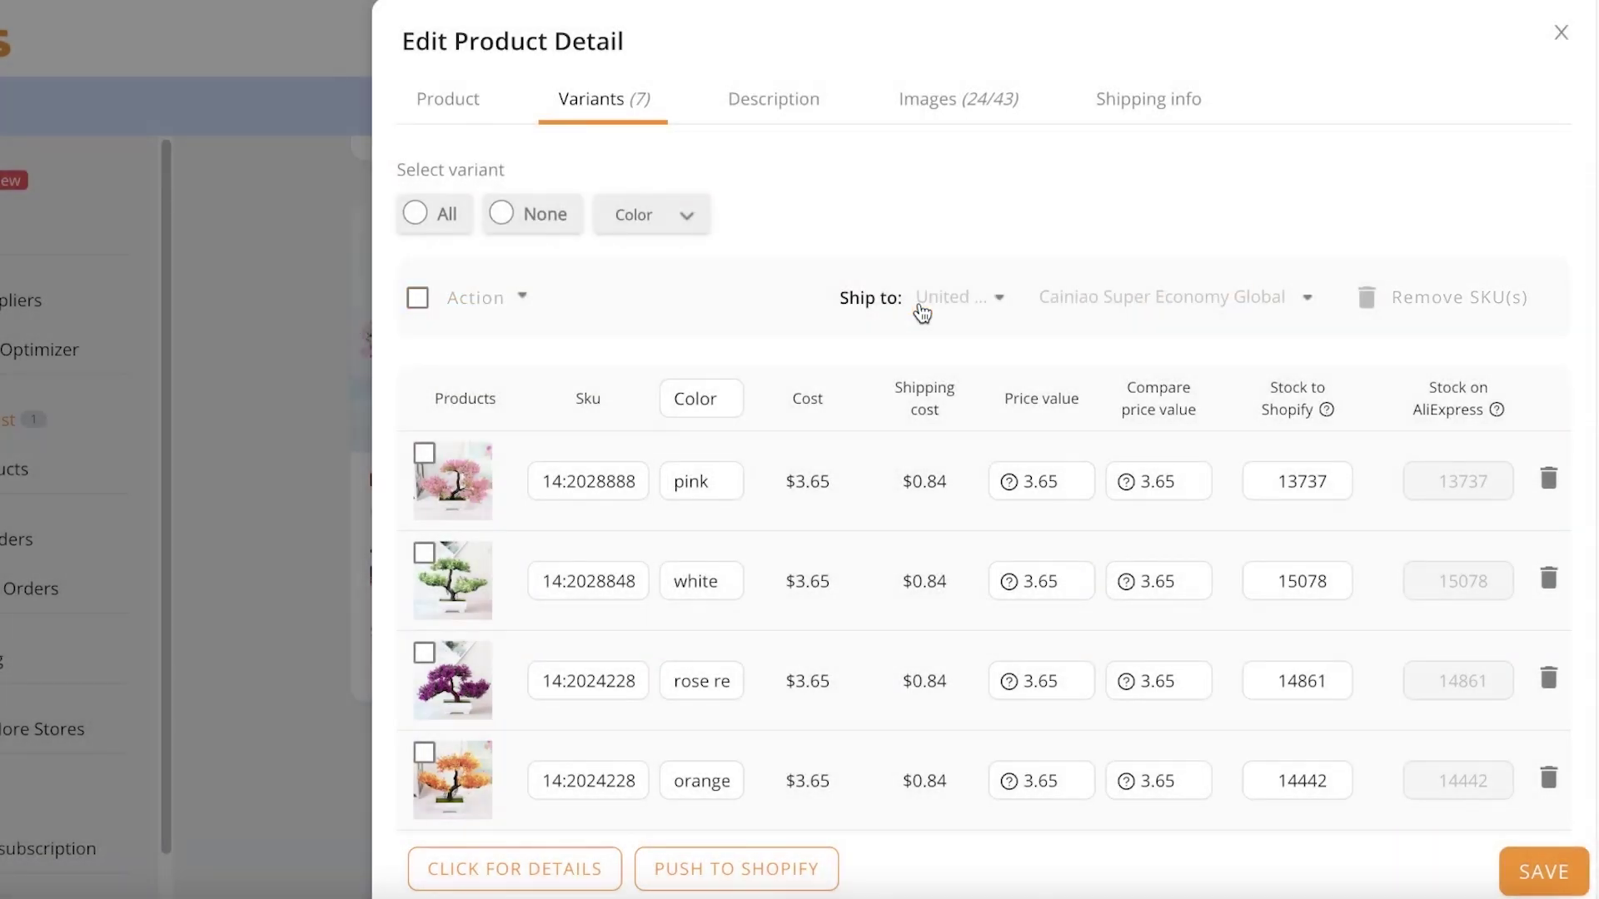
Step: Review the colours, prices and stock of the remaining variants
scroll(382, 372, down, 4)
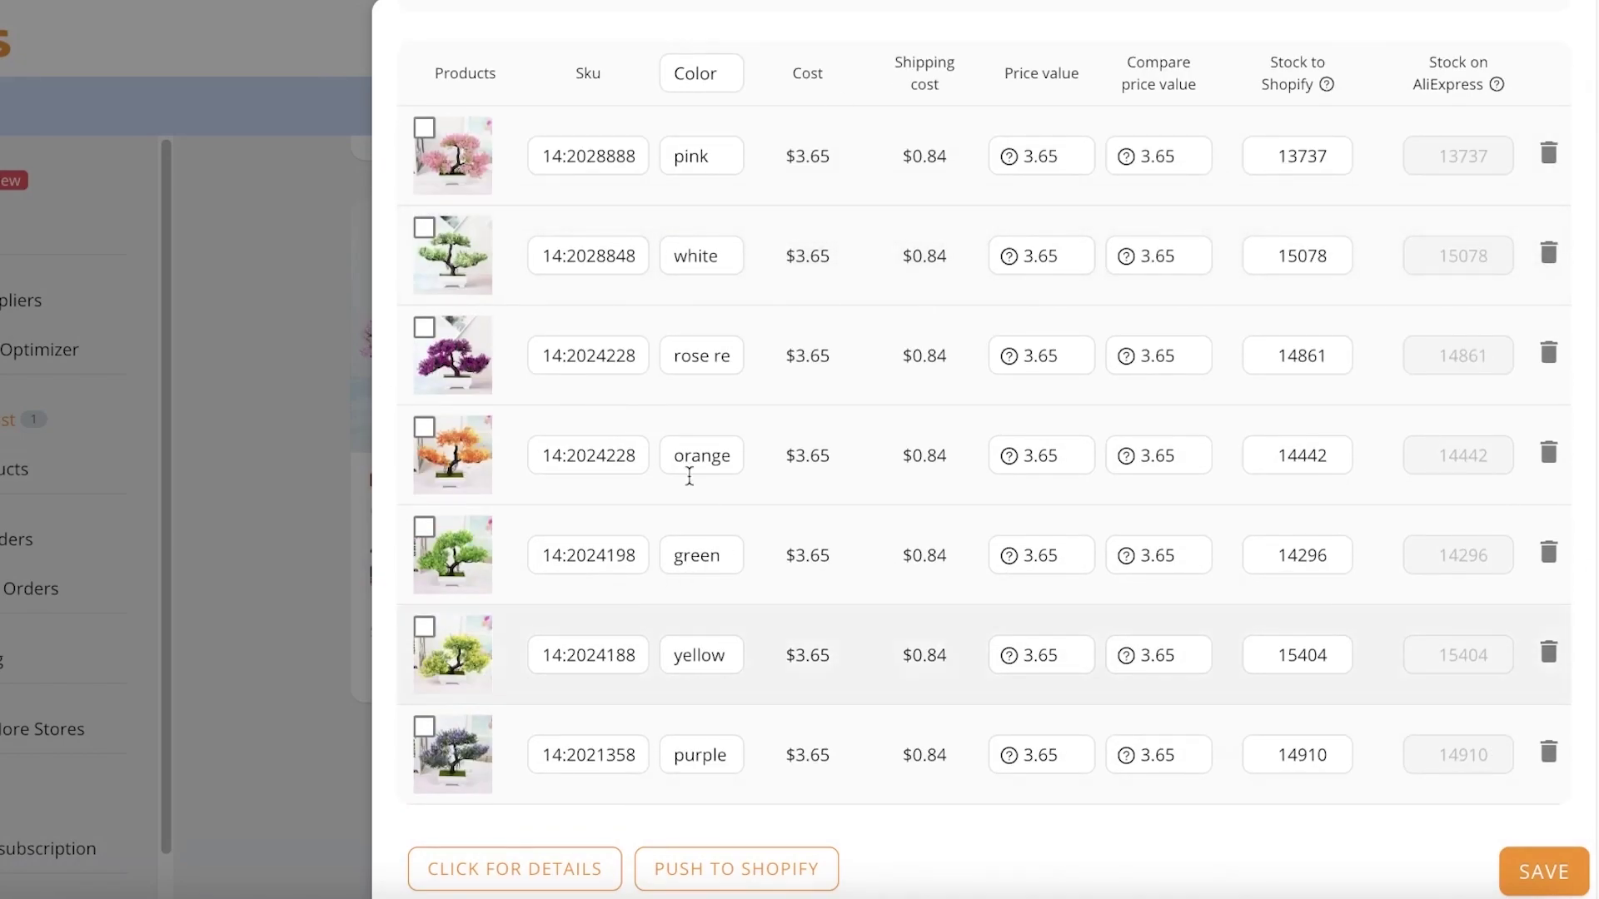
scroll(651, 448, up, 4)
scroll(735, 391, down, 4)
scroll(1287, 636, up, 1)
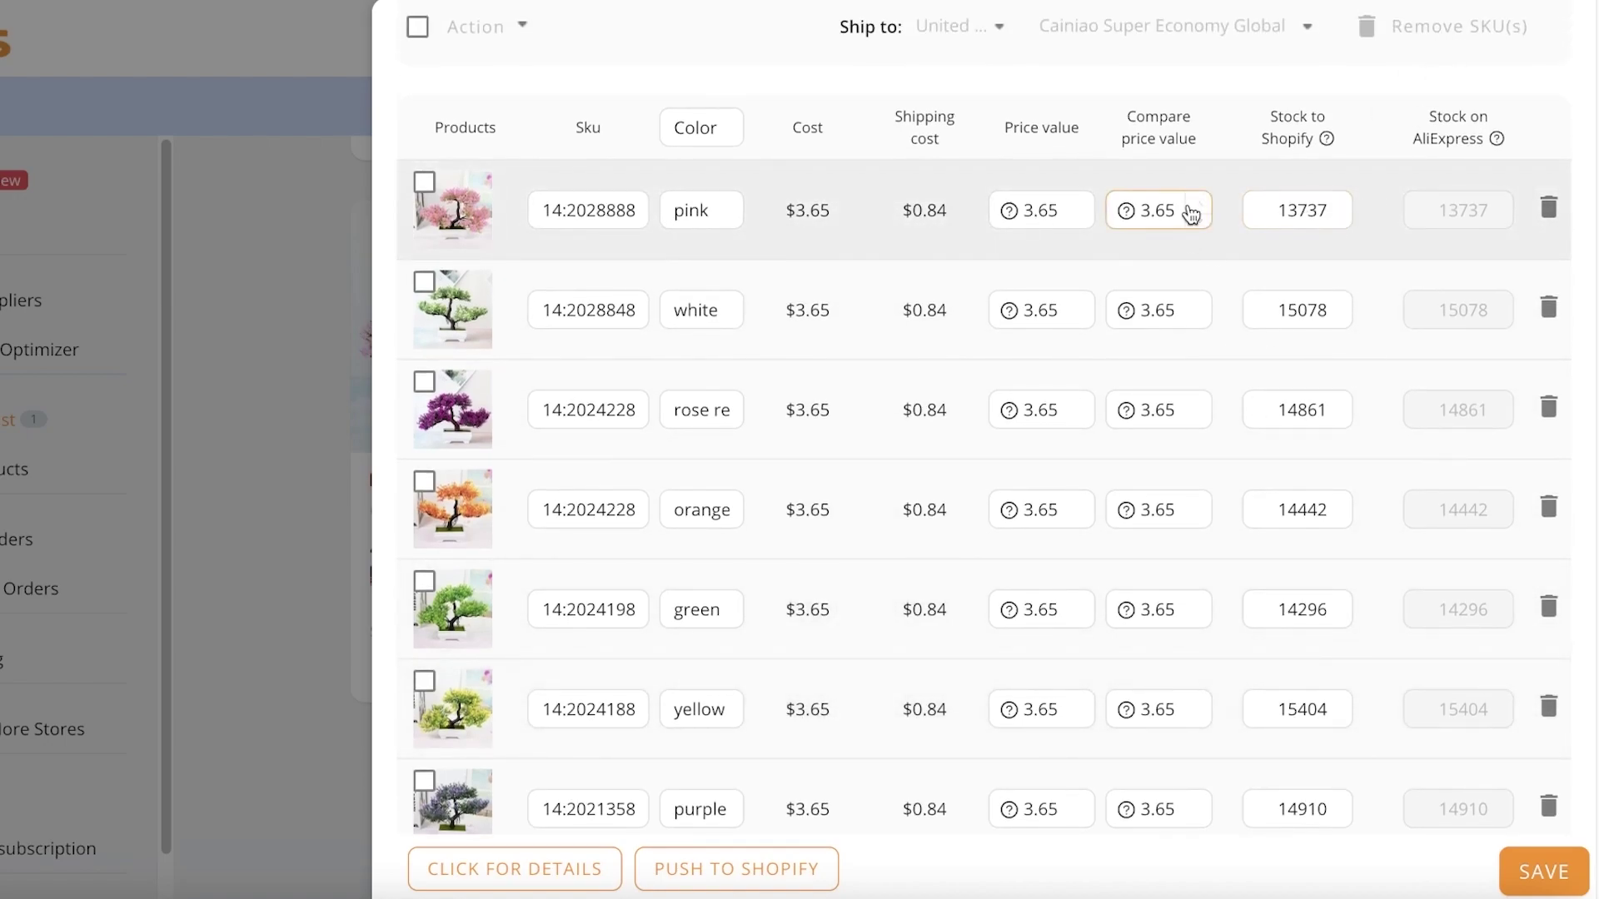
scroll(1191, 214, up, 3)
Step: Strip the description's specifications down to the material line, deleting the heading and all other entries, and shrink the specifications editing box
click(747, 108)
scroll(615, 353, down, 2)
scroll(599, 212, up, 2)
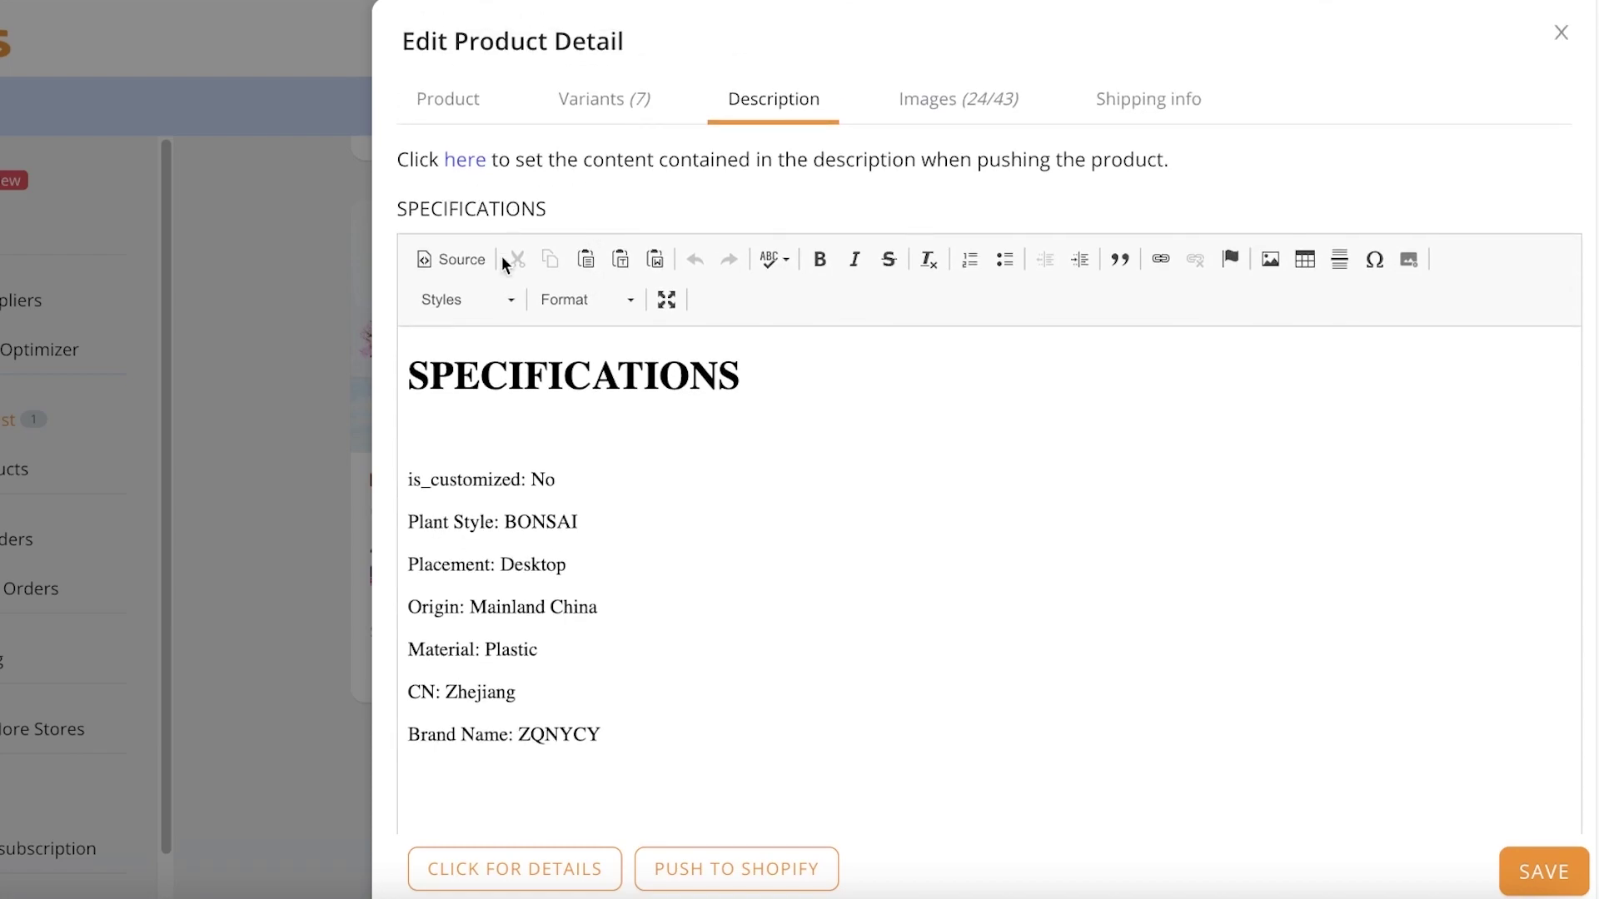
scroll(503, 264, down, 5)
scroll(479, 266, up, 1)
drag(572, 480, 404, 184)
click(602, 336)
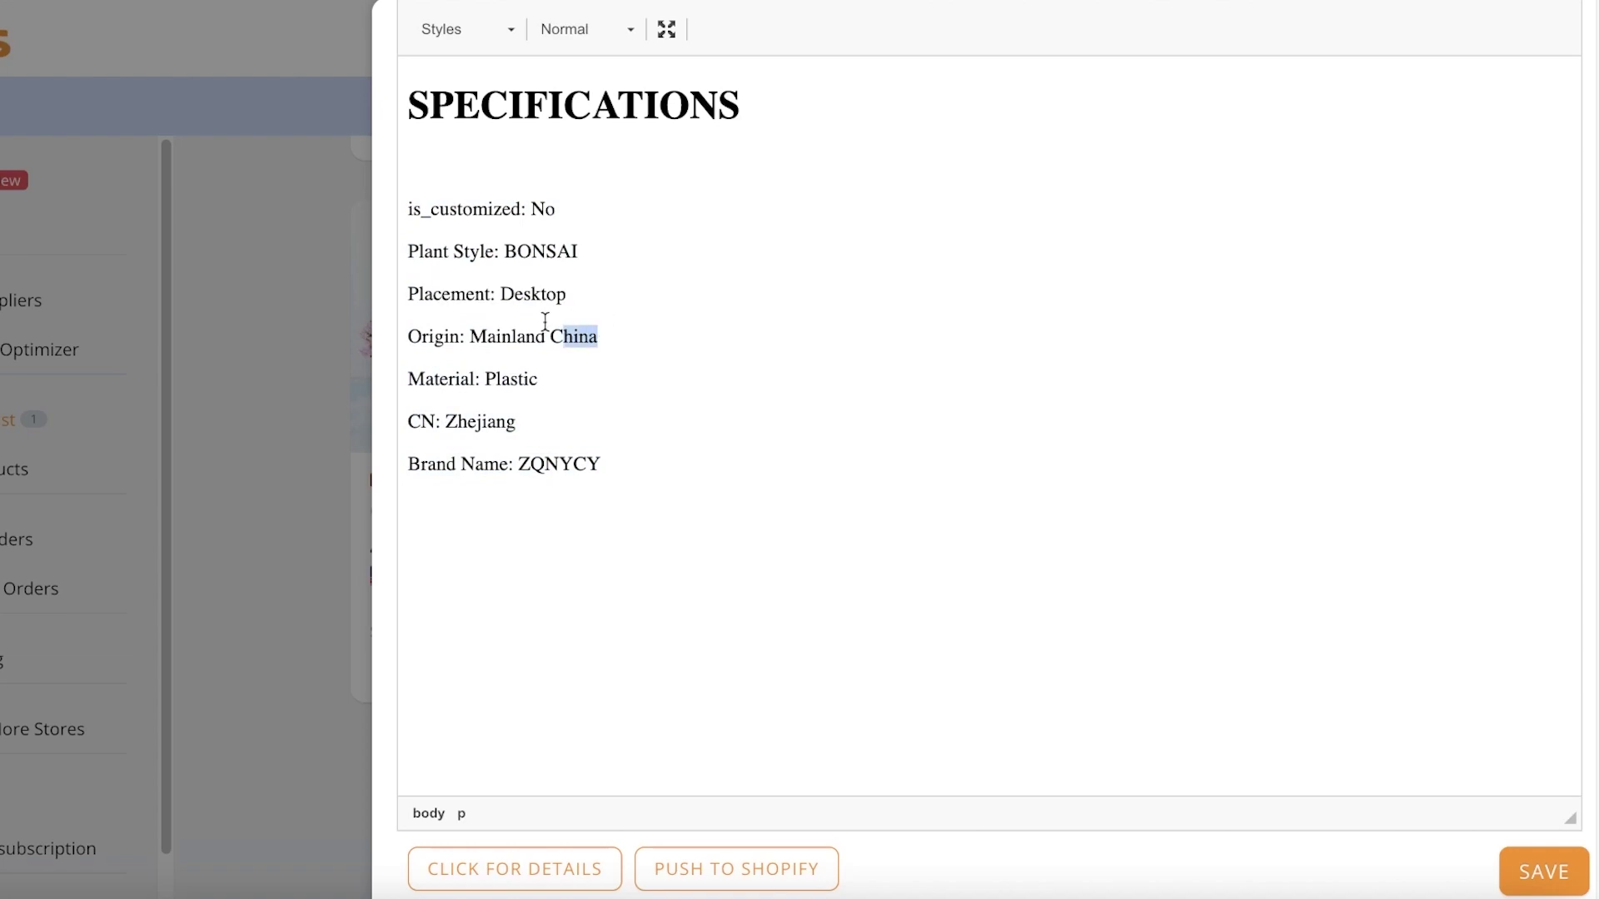
drag(546, 322, 409, 210)
key(BackSpace)
key(BackSpace)
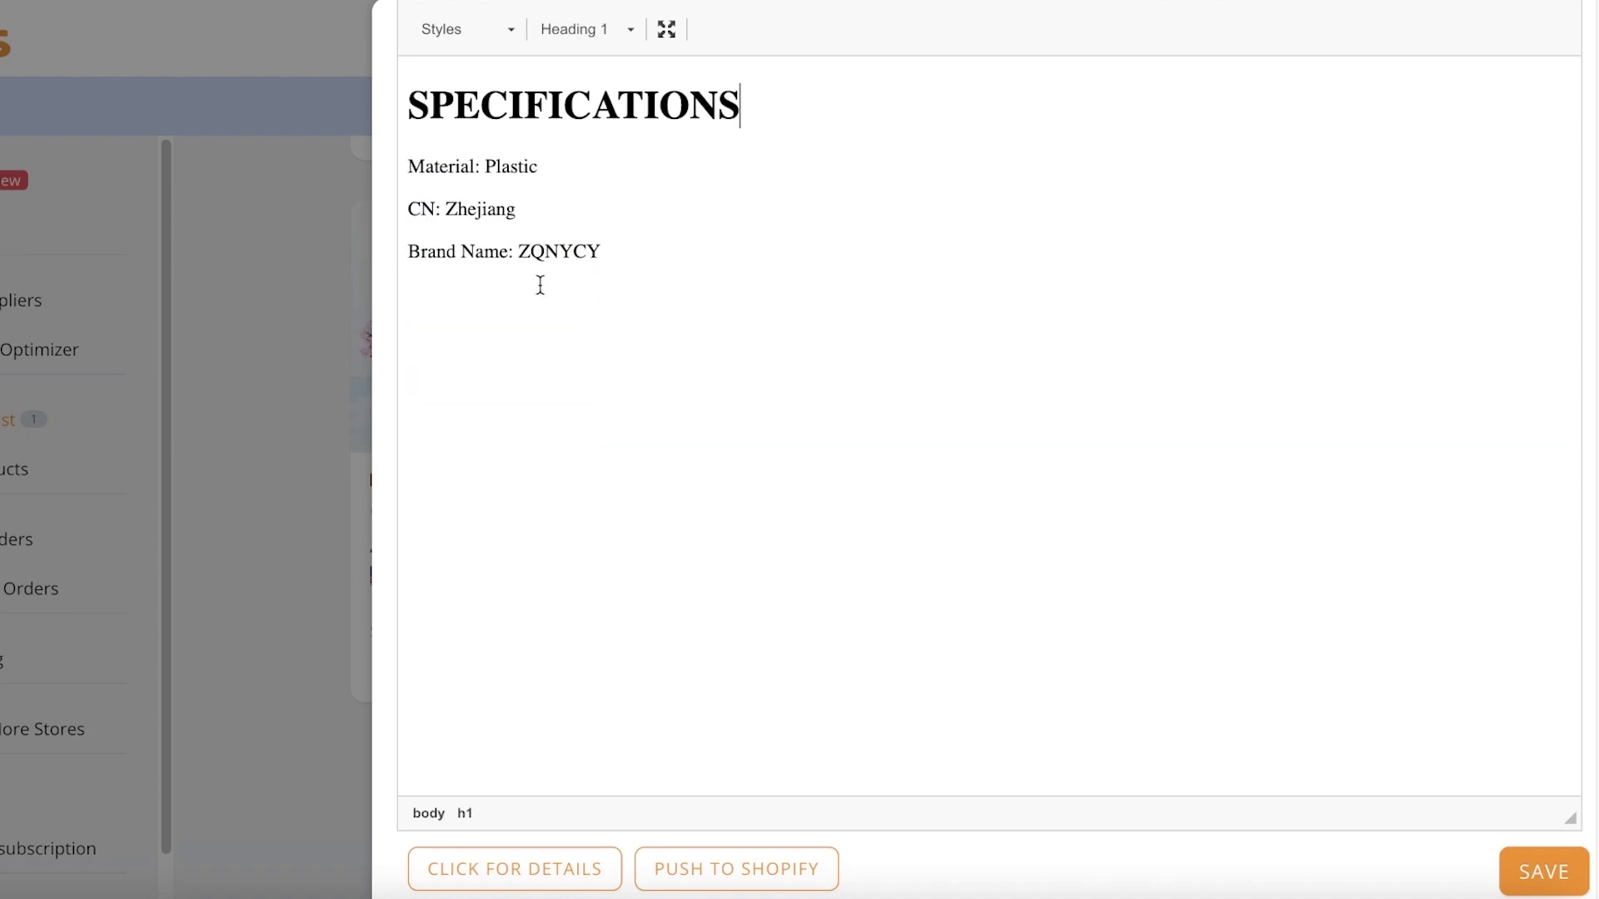
scroll(444, 451, down, 5)
scroll(499, 271, up, 4)
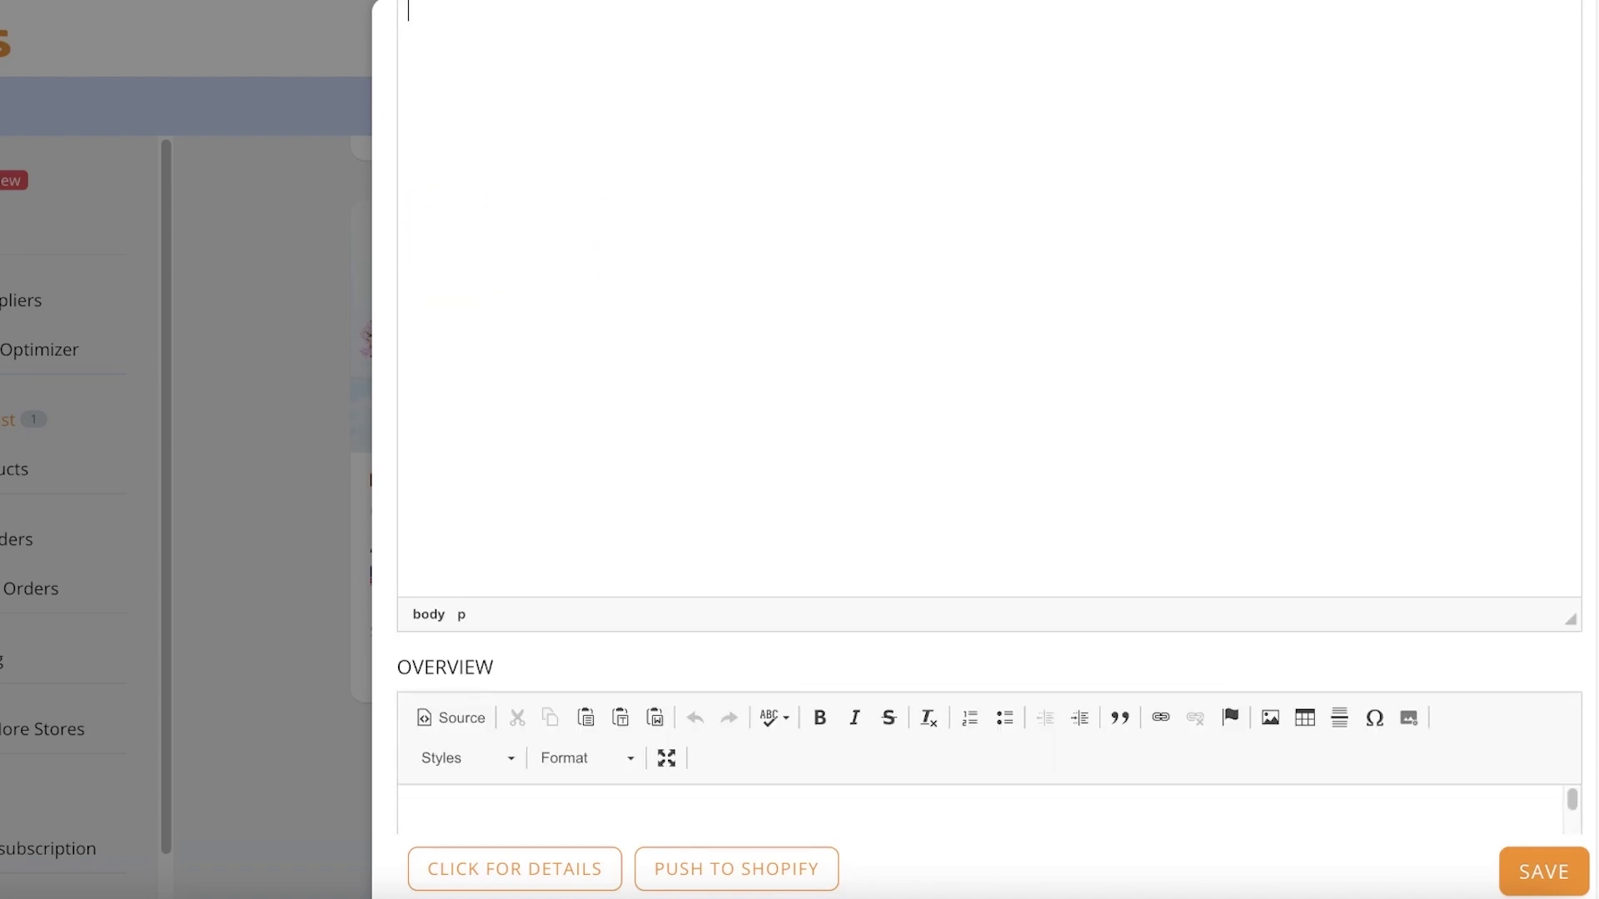
scroll(957, 533, down, 10)
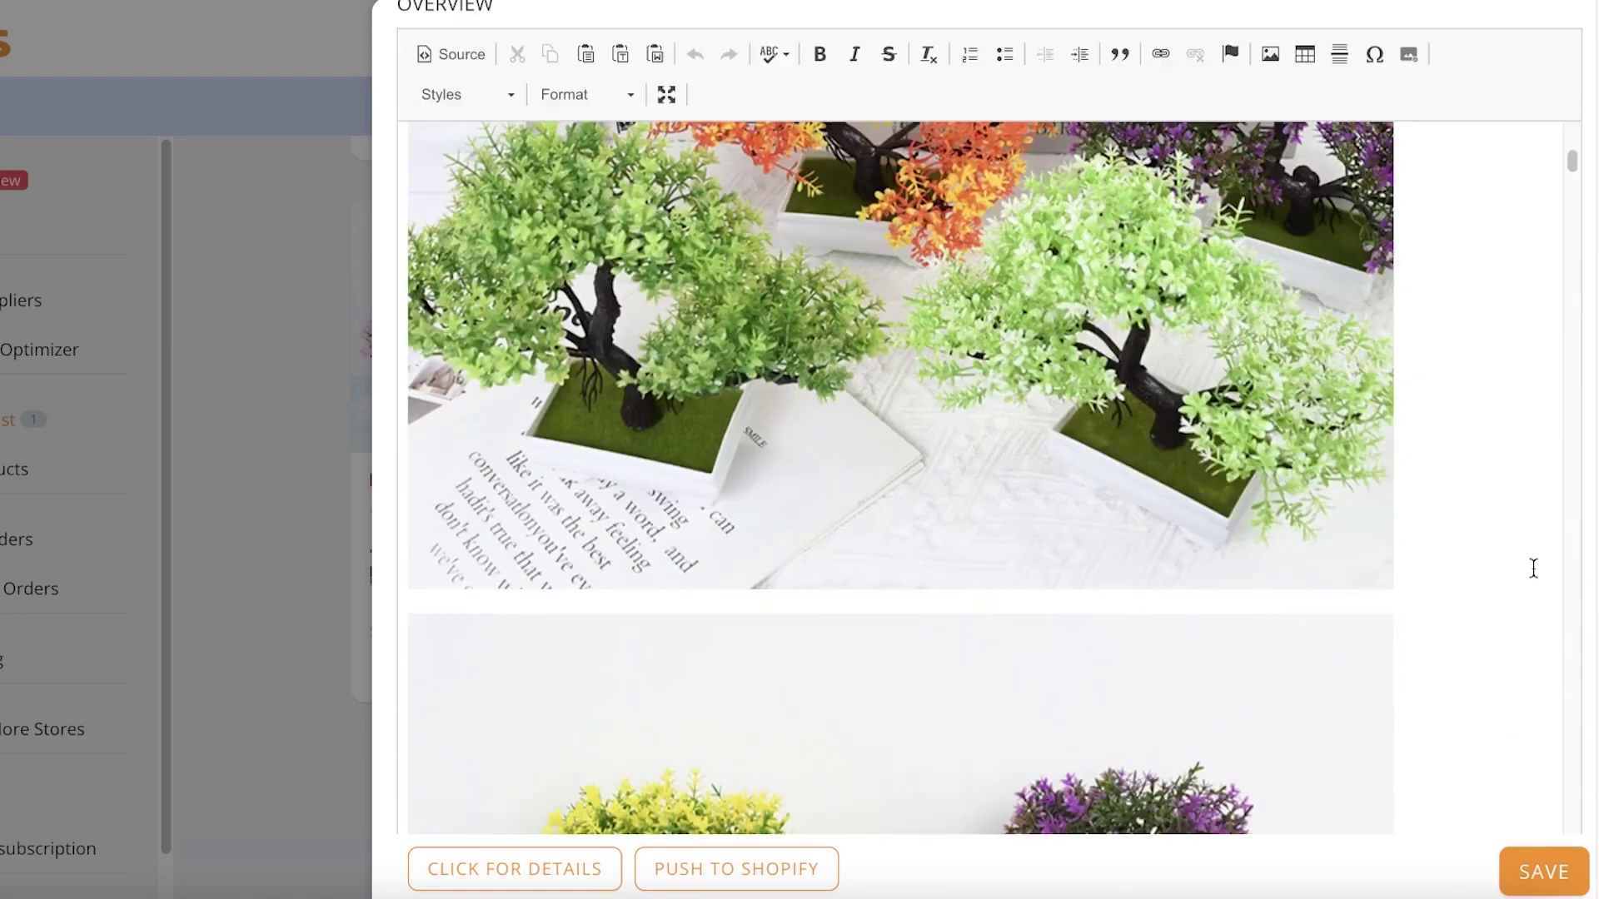
scroll(1419, 526, up, 10)
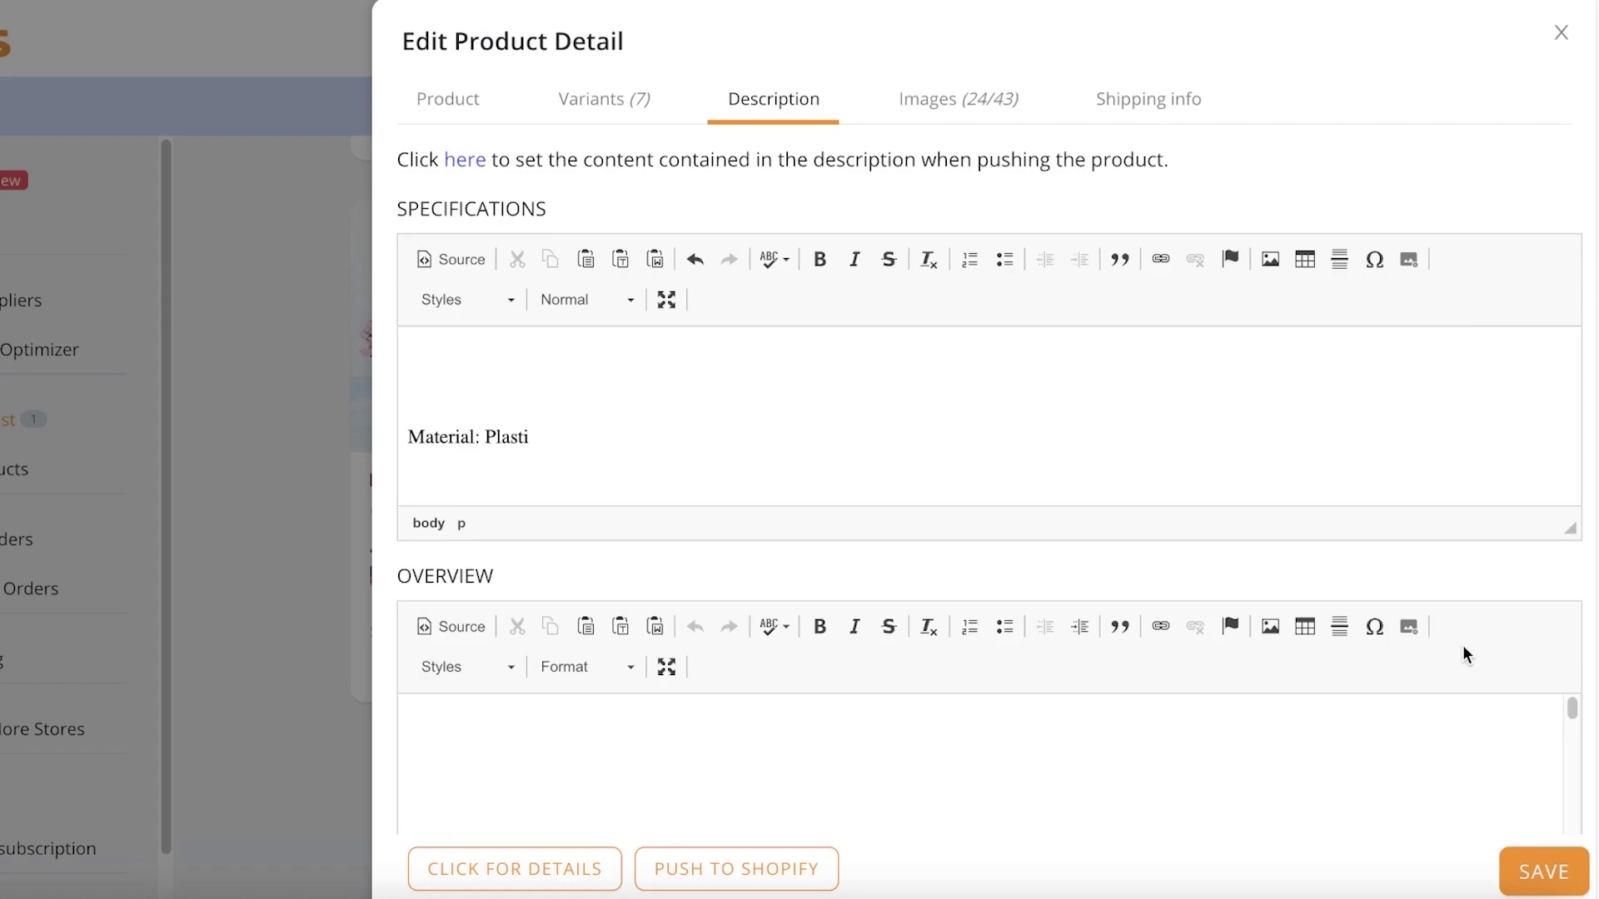
Step: Show the source code of the description's overview and delete all of it, including the supplier's image links
scroll(1499, 630, down, 1)
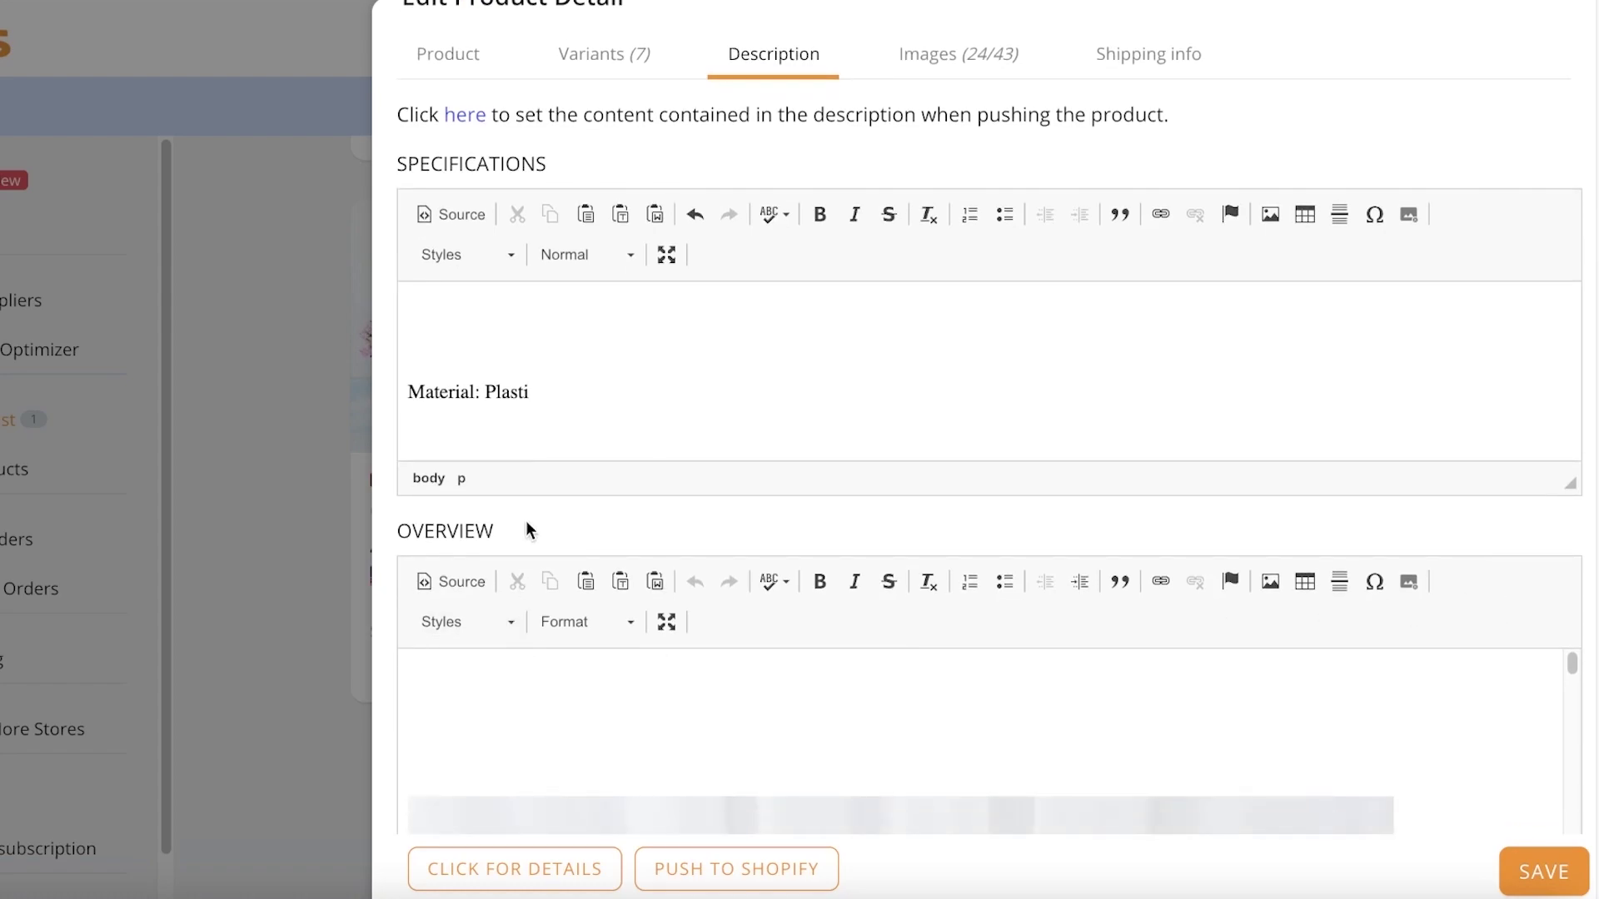
scroll(483, 533, down, 10)
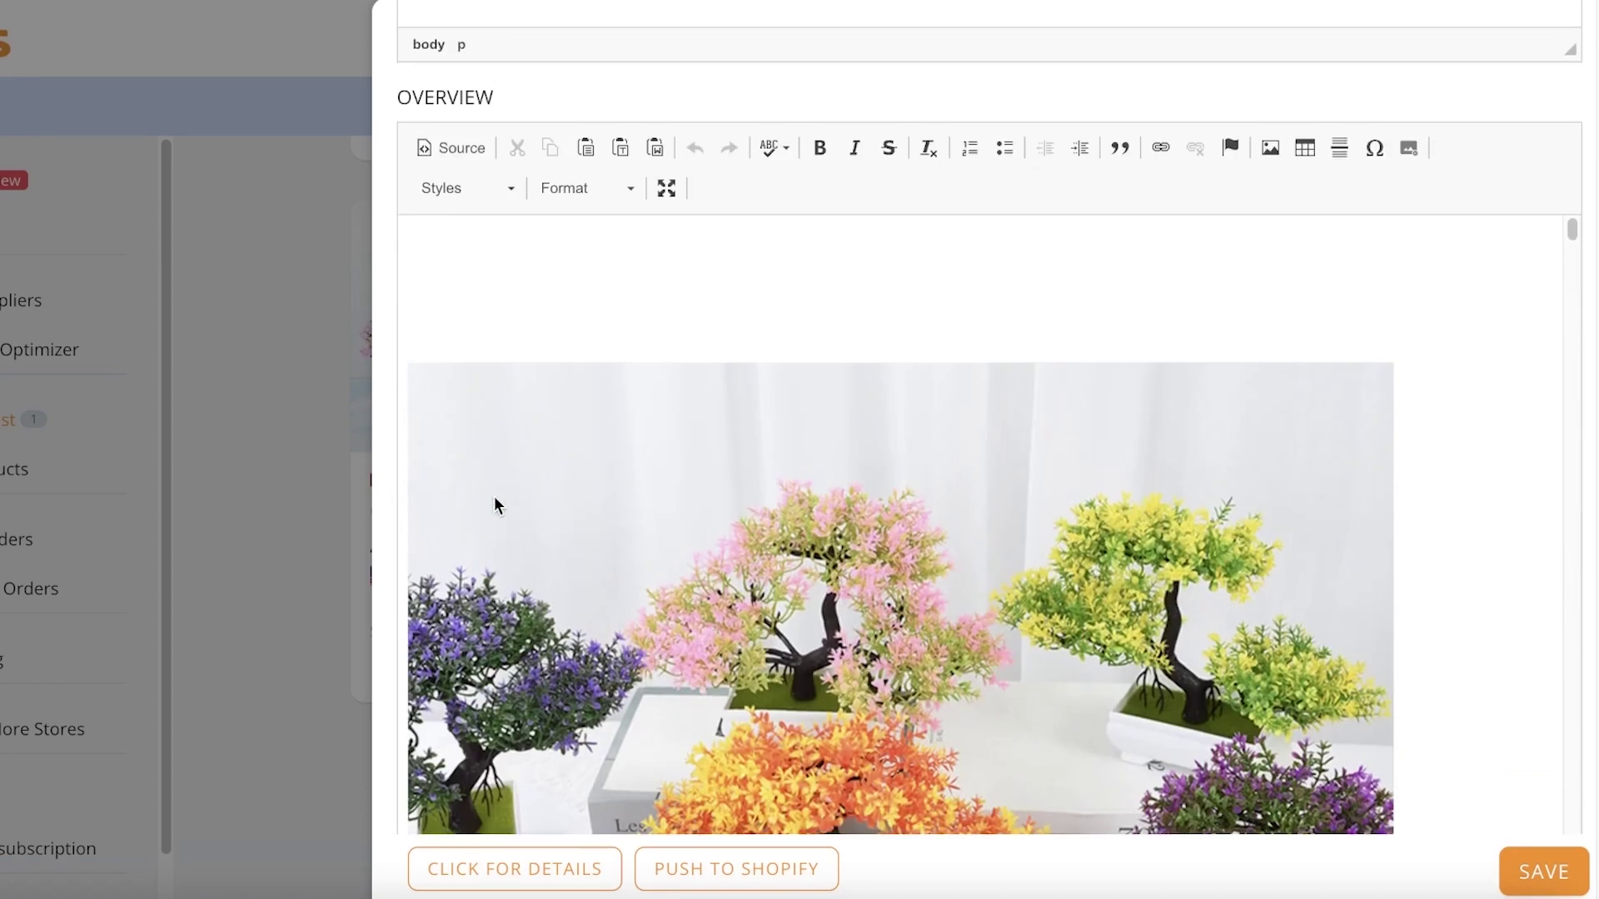
scroll(1480, 356, up, 4)
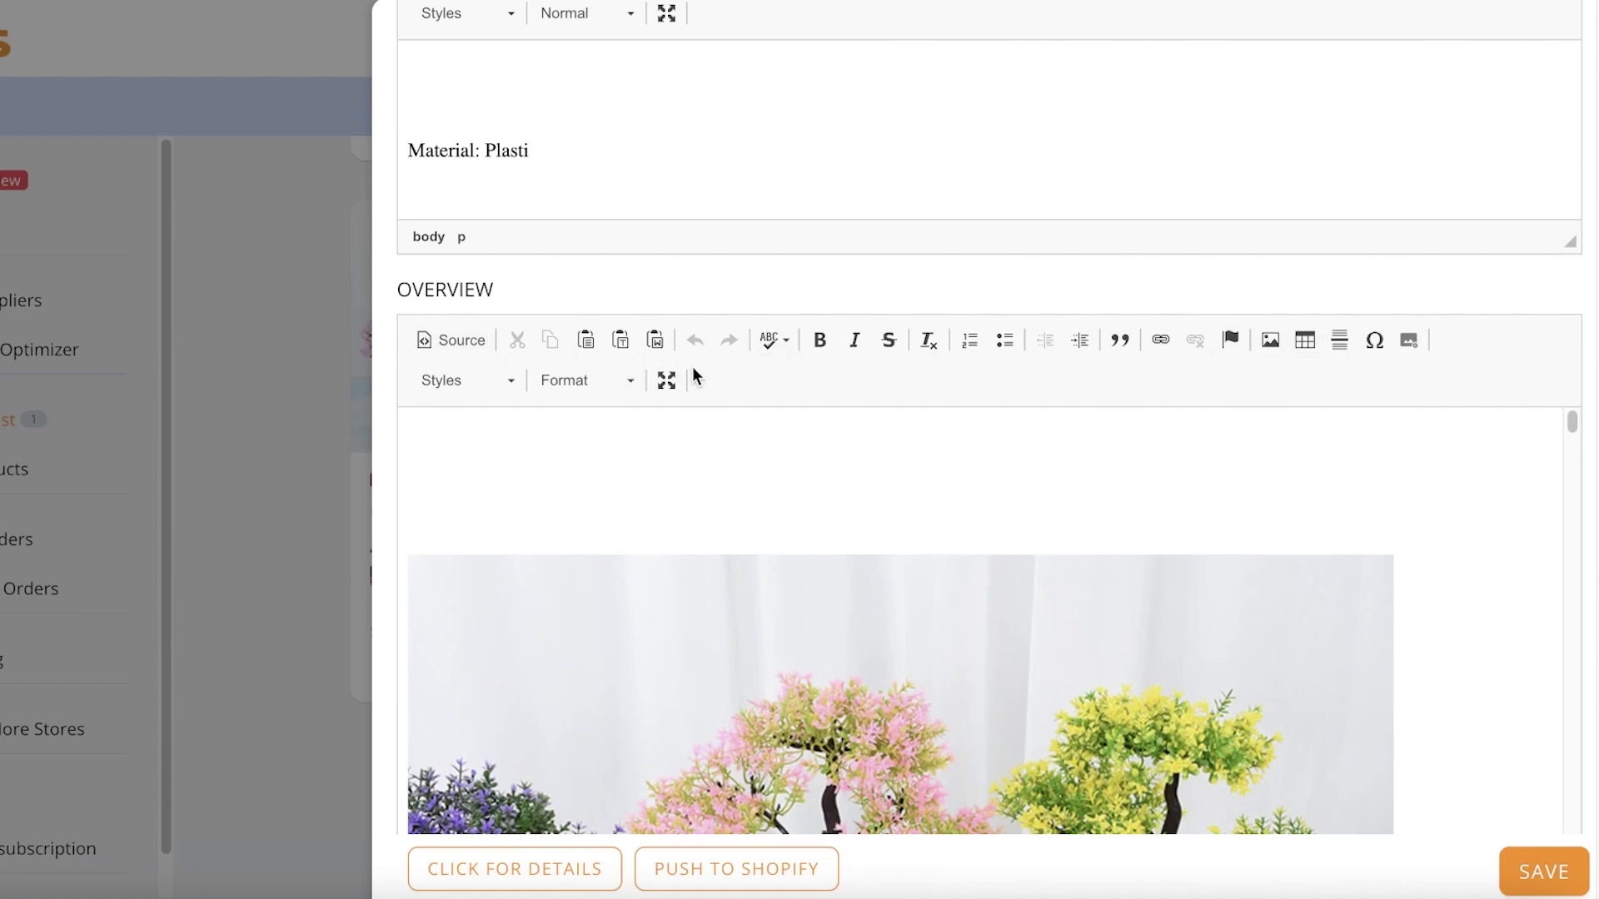
click(485, 343)
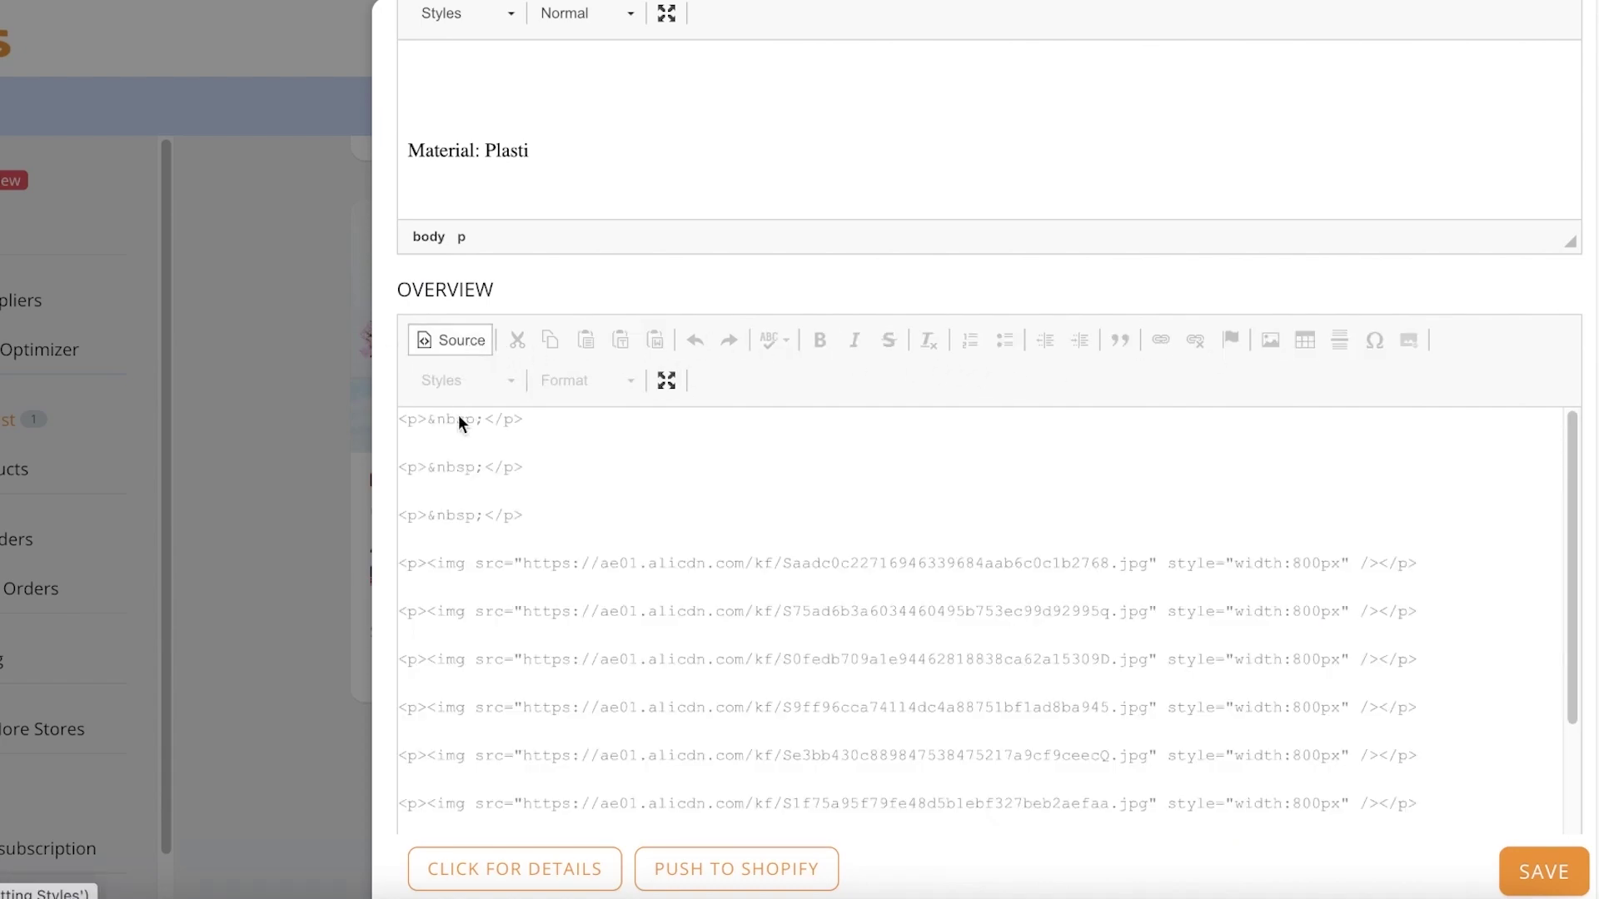
scroll(459, 422, down, 1)
scroll(434, 444, up, 5)
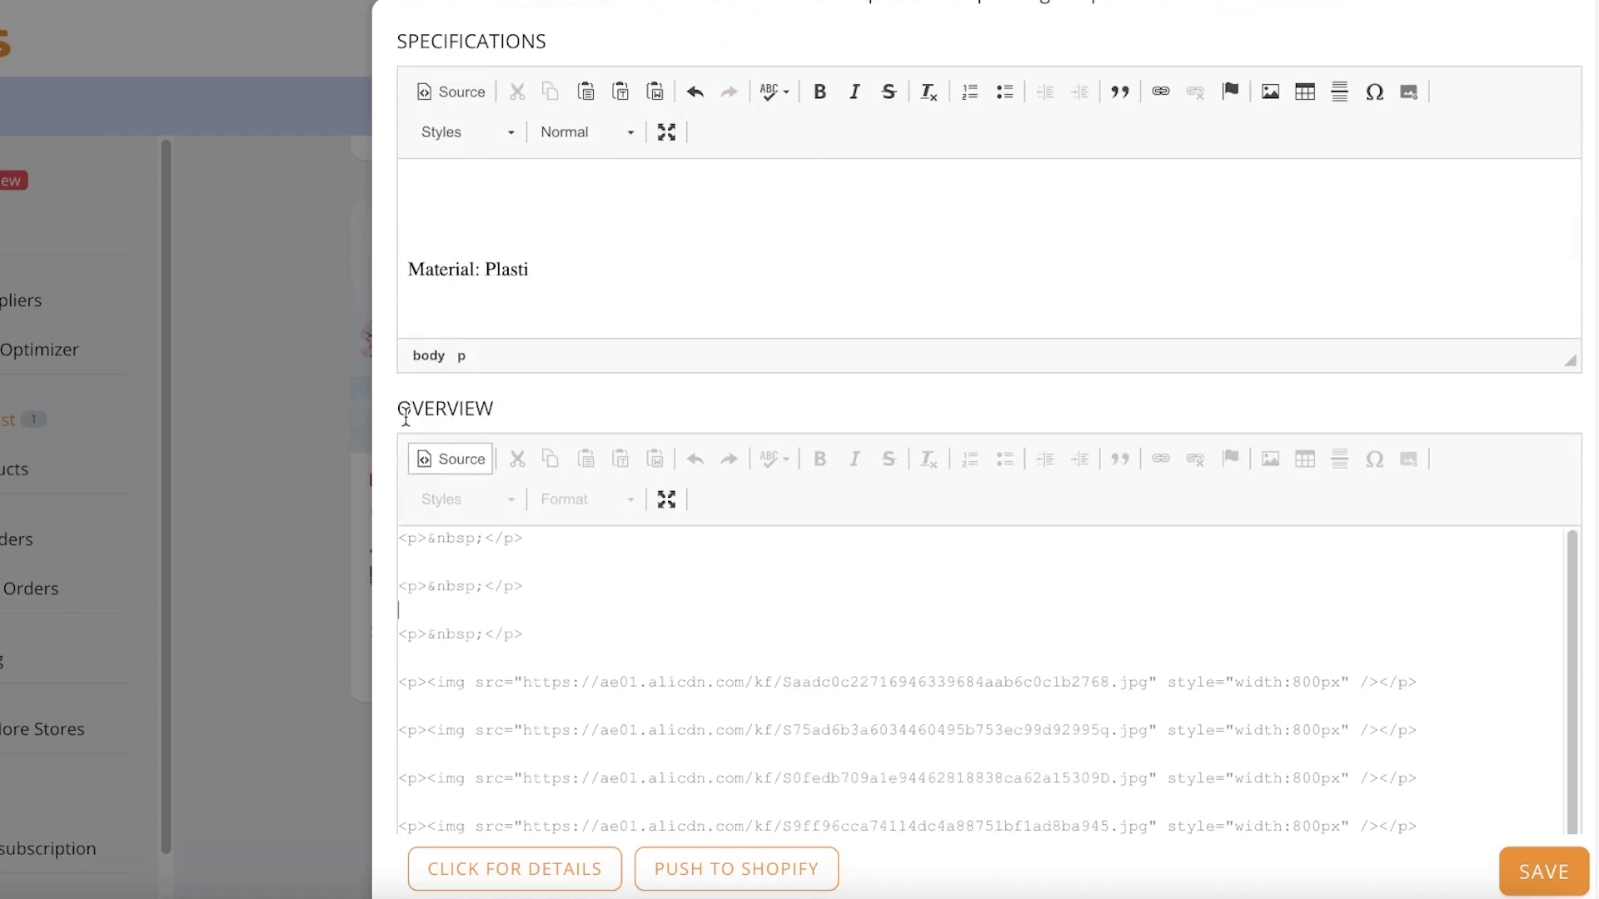
scroll(400, 693, down, 7)
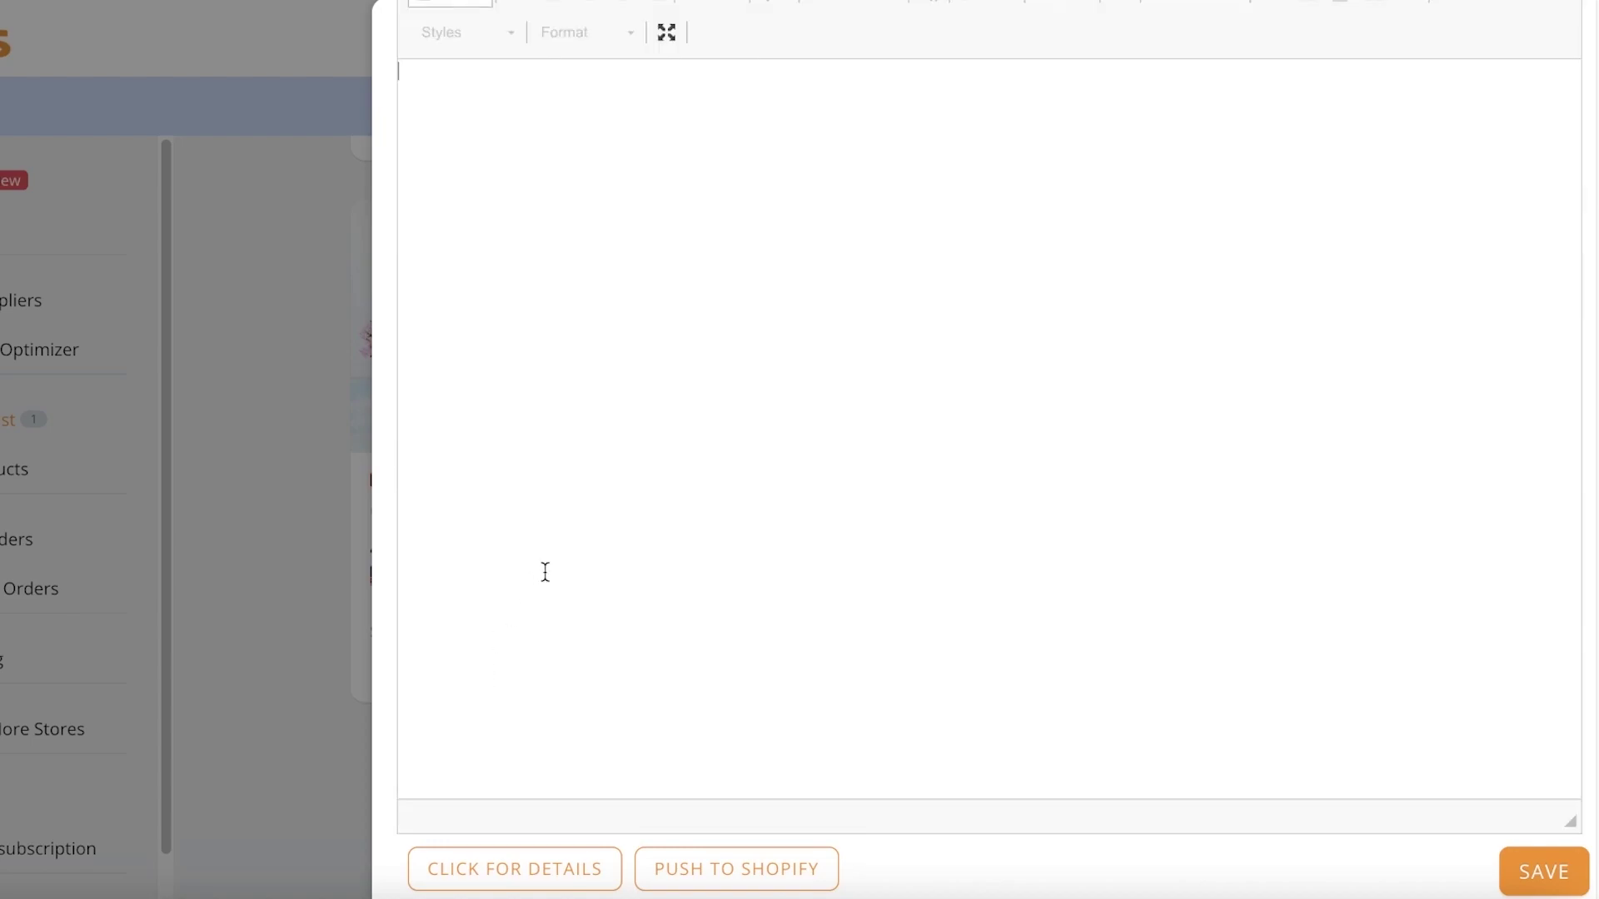
scroll(1116, 504, down, 3)
scroll(1191, 385, up, 6)
Step: Open the product's images, look through them and deselect all of them
click(1015, 117)
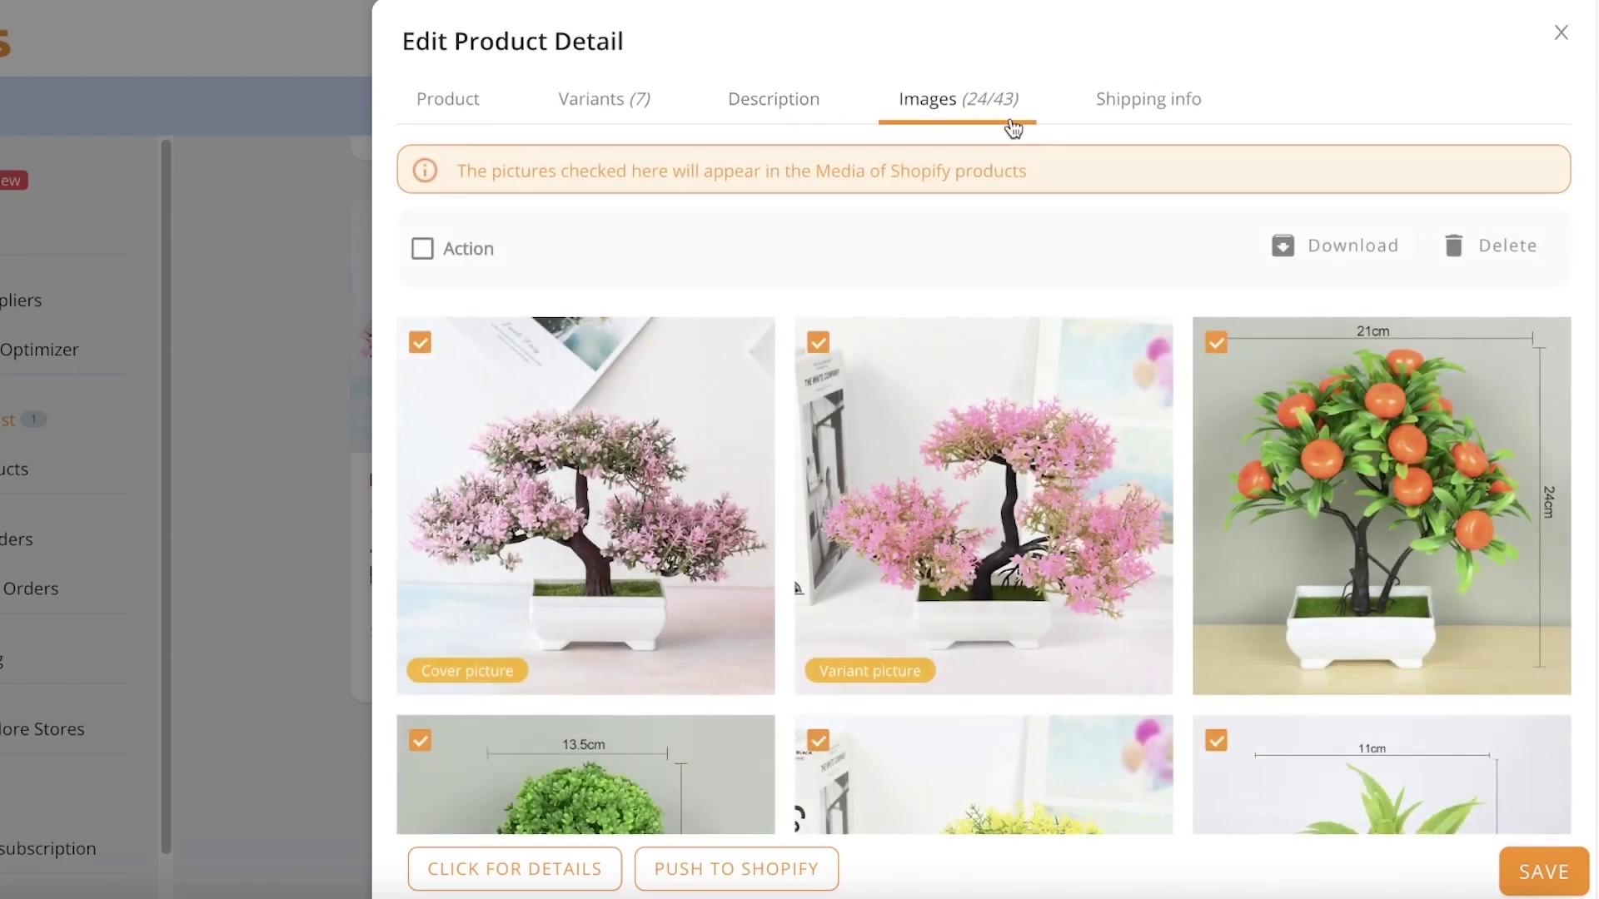
scroll(457, 310, down, 7)
scroll(458, 309, up, 7)
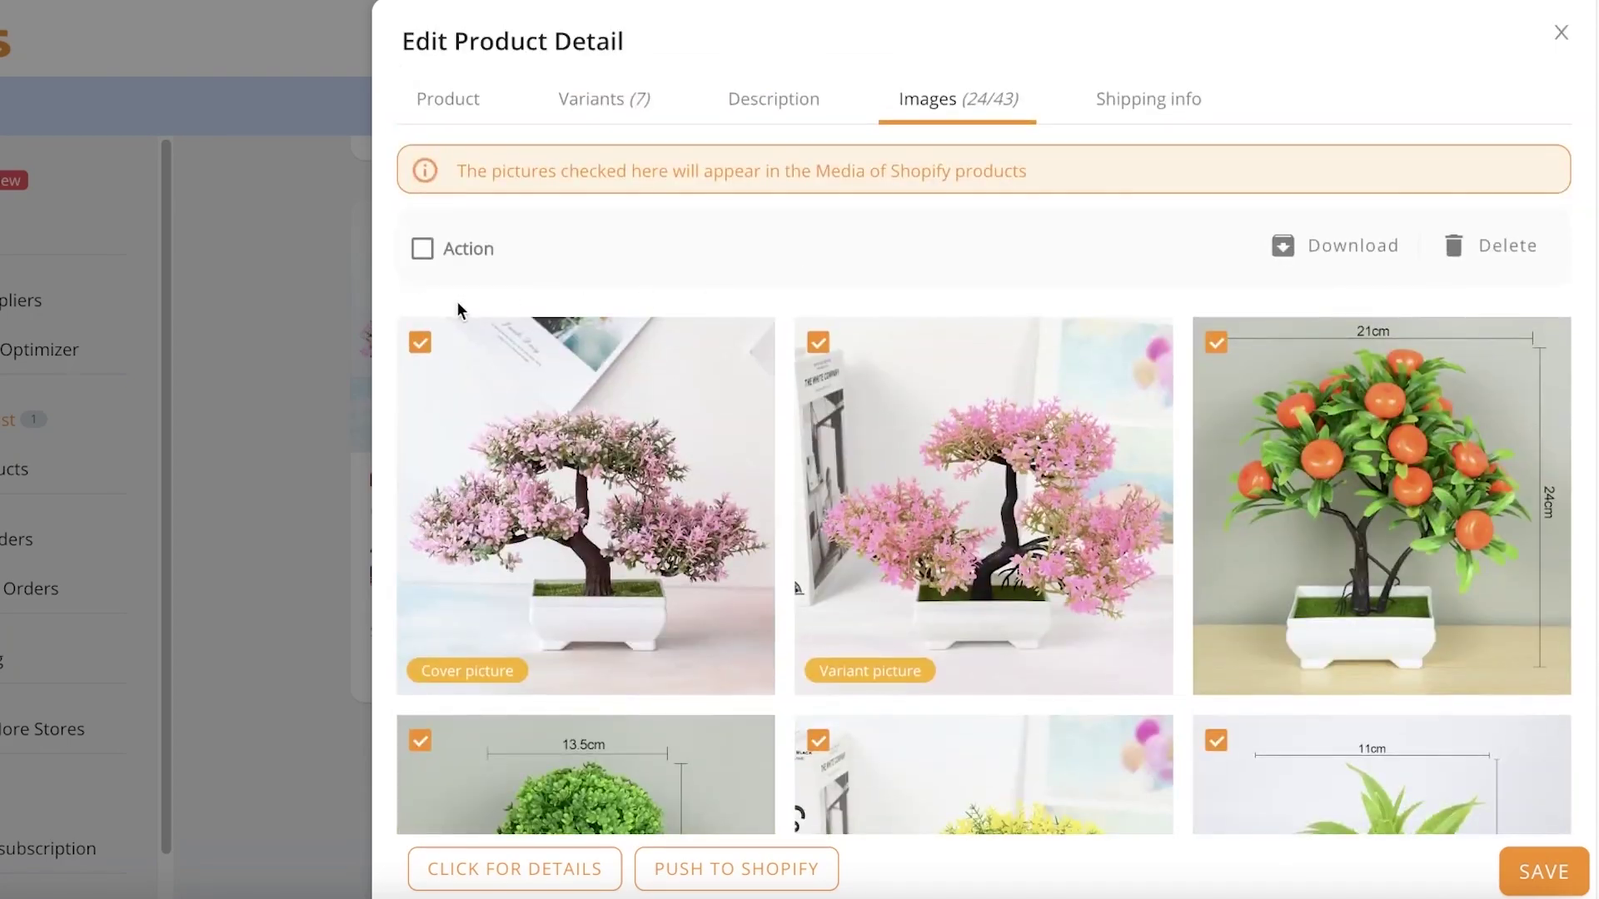
click(423, 248)
Step: Select the cover picture and the pictures of the kept bonsai colours as the product's Shopify media
click(420, 343)
scroll(922, 348, down, 3)
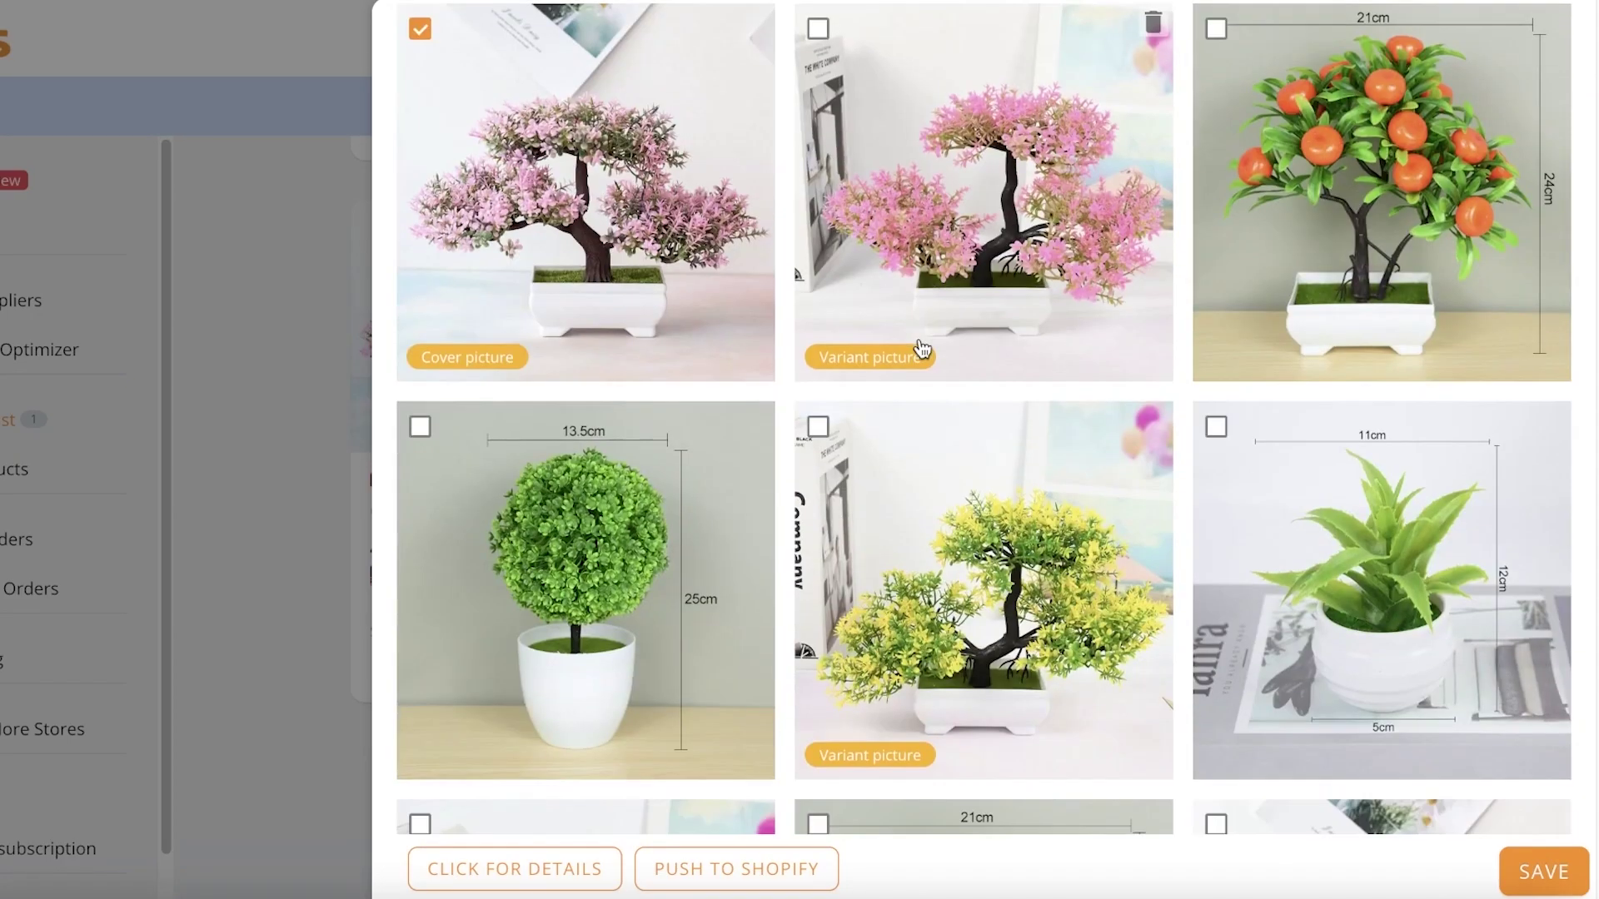
click(820, 34)
click(817, 425)
scroll(503, 586, down, 7)
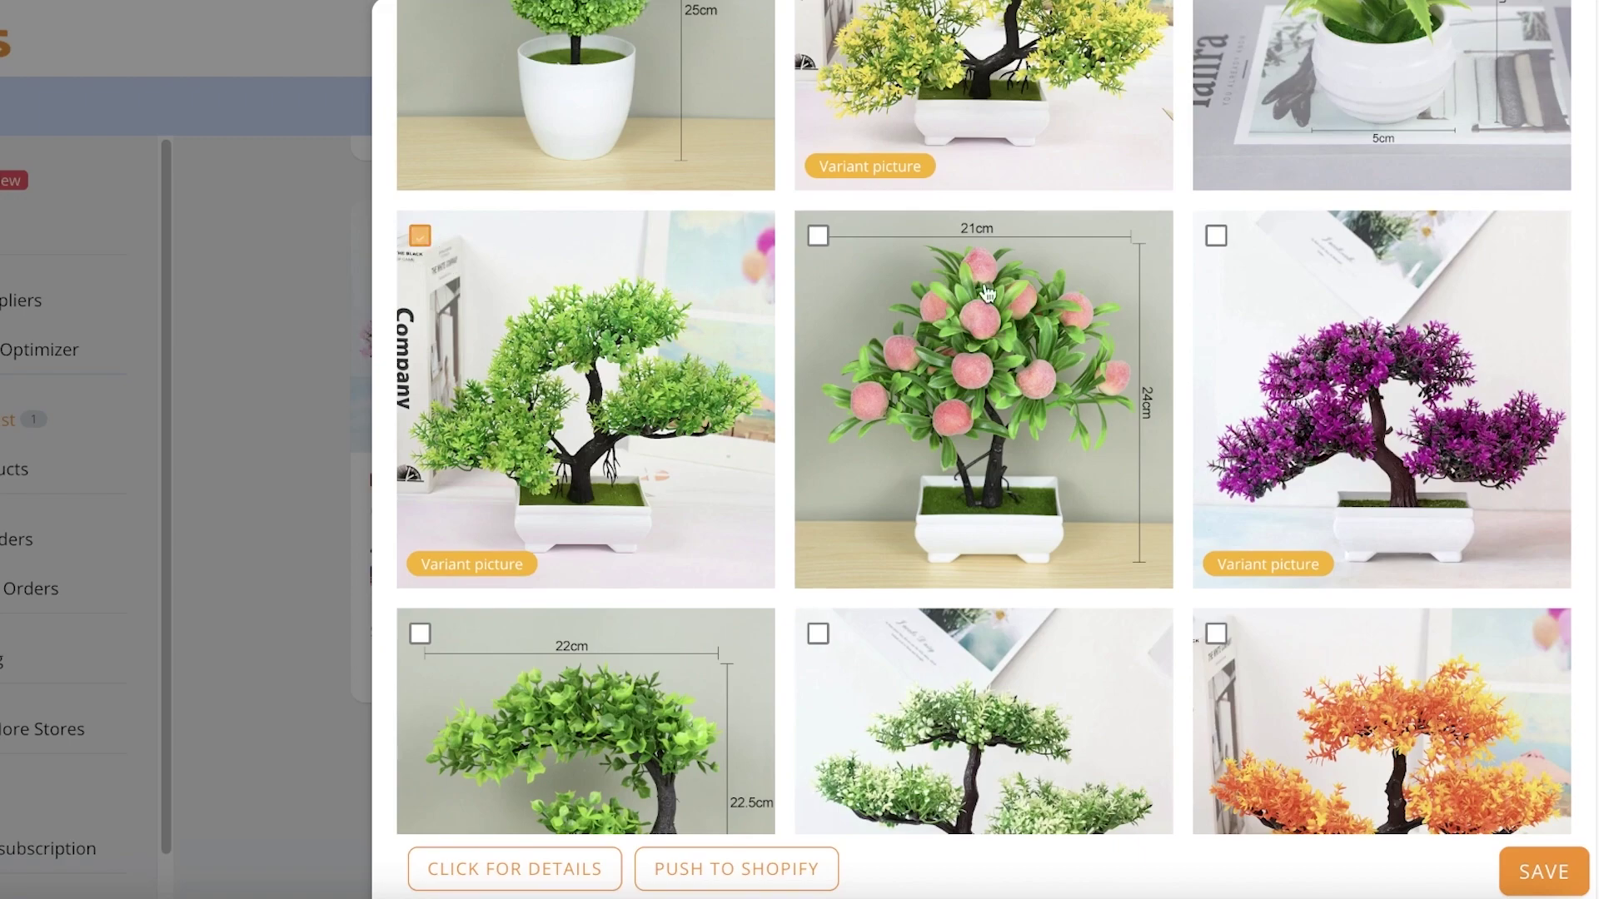
click(1217, 236)
scroll(1239, 400, down, 4)
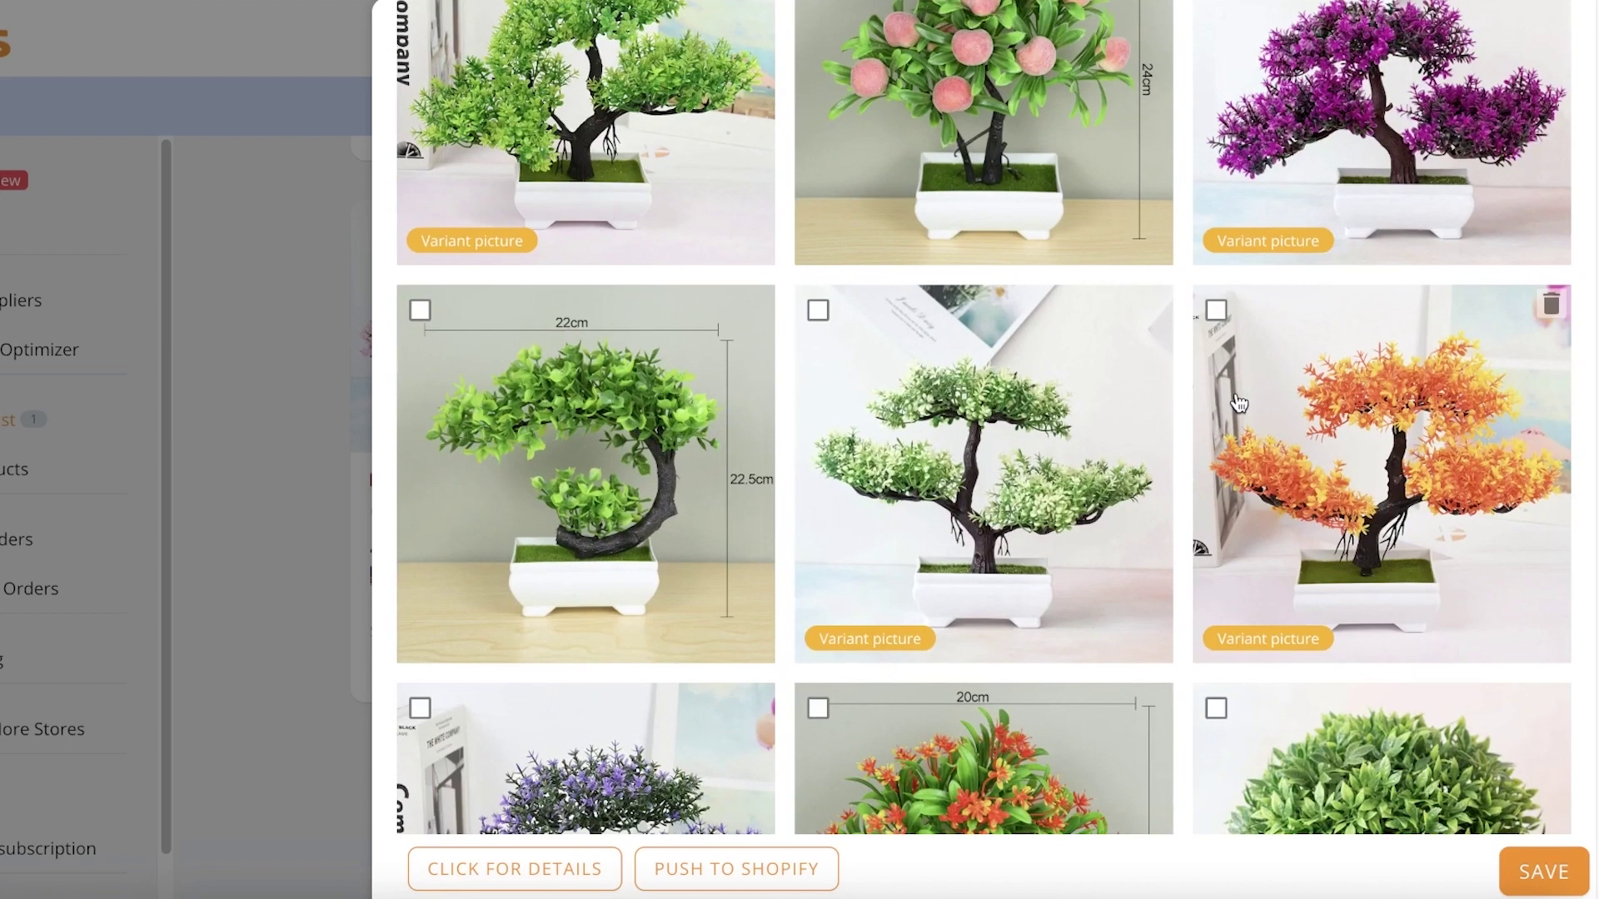
scroll(843, 317, down, 8)
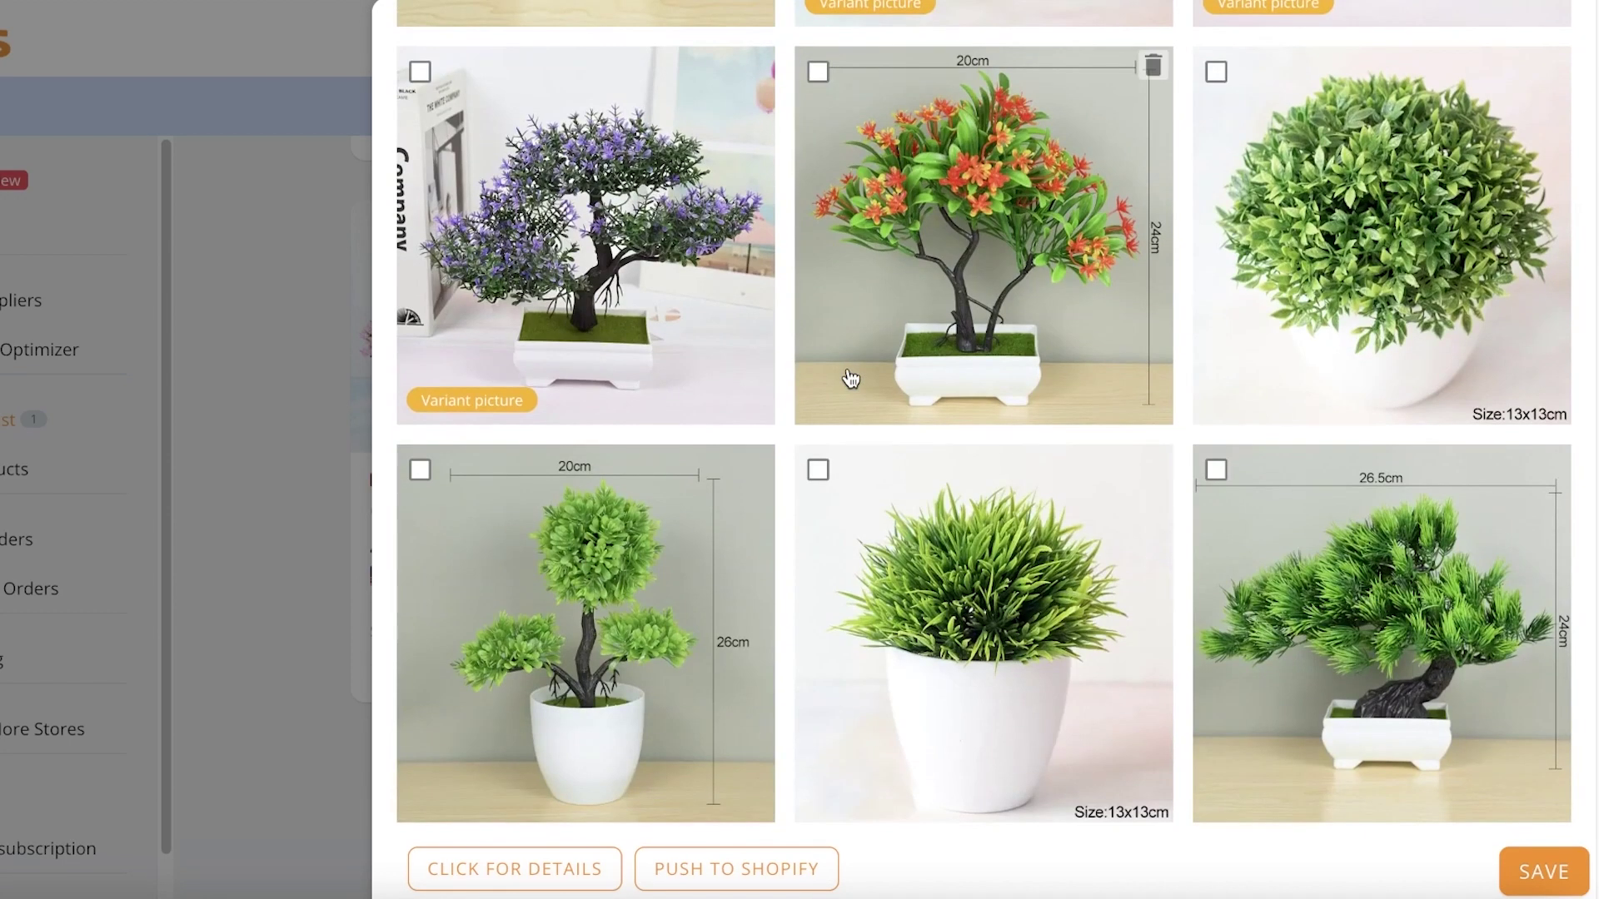
scroll(900, 332, up, 16)
scroll(867, 422, up, 5)
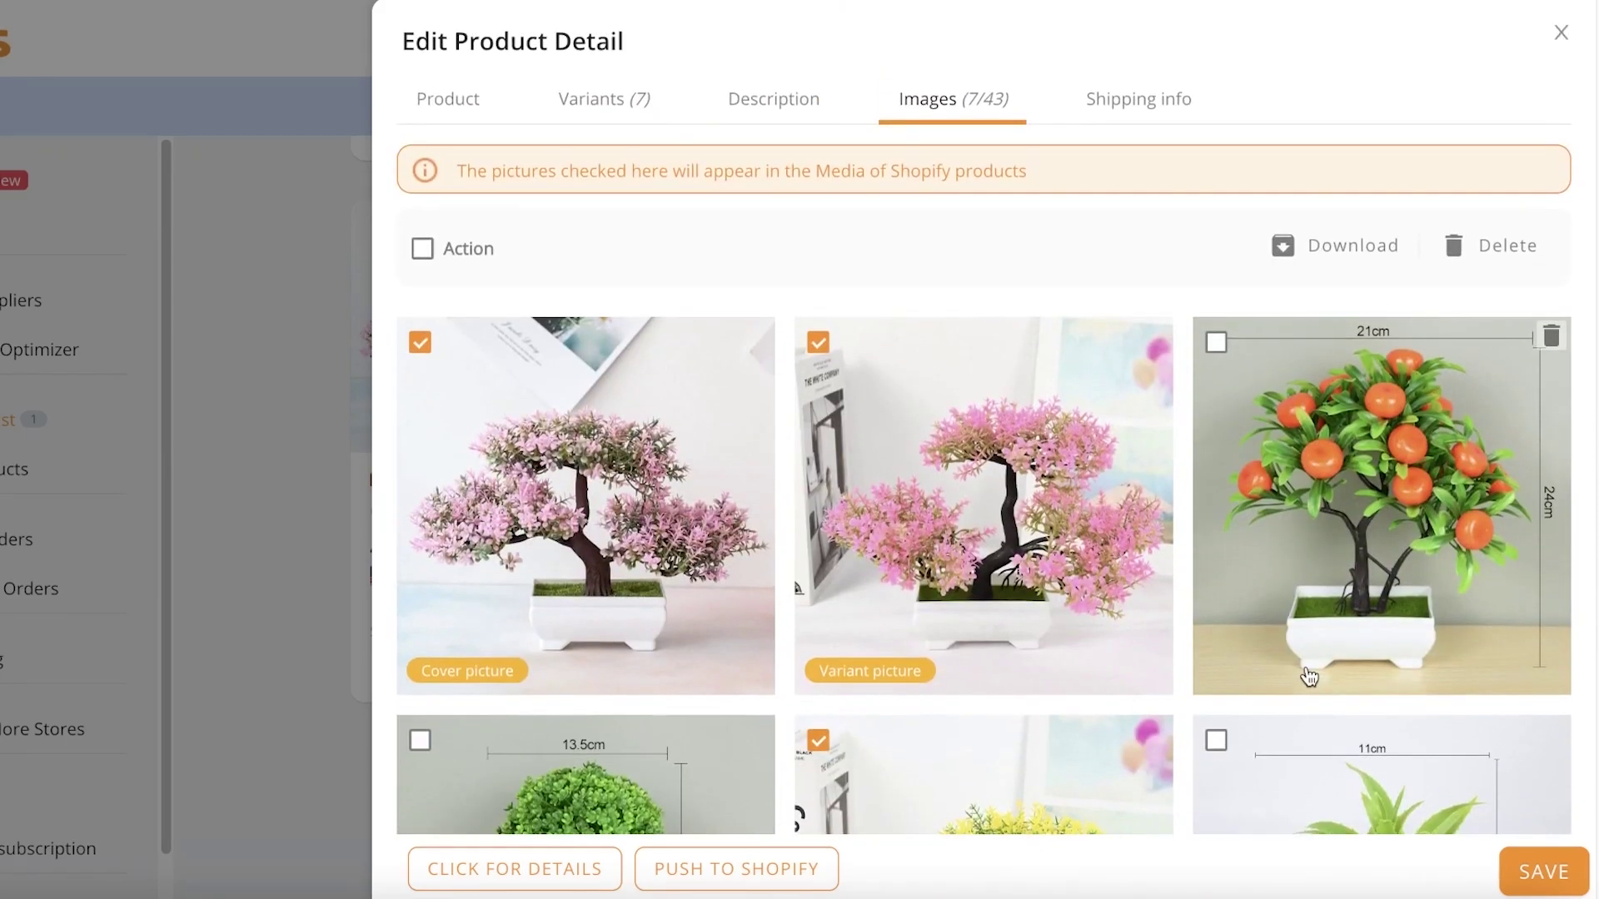
Step: Check the product's shipping information and save the product edits
click(1130, 113)
scroll(533, 491, down, 3)
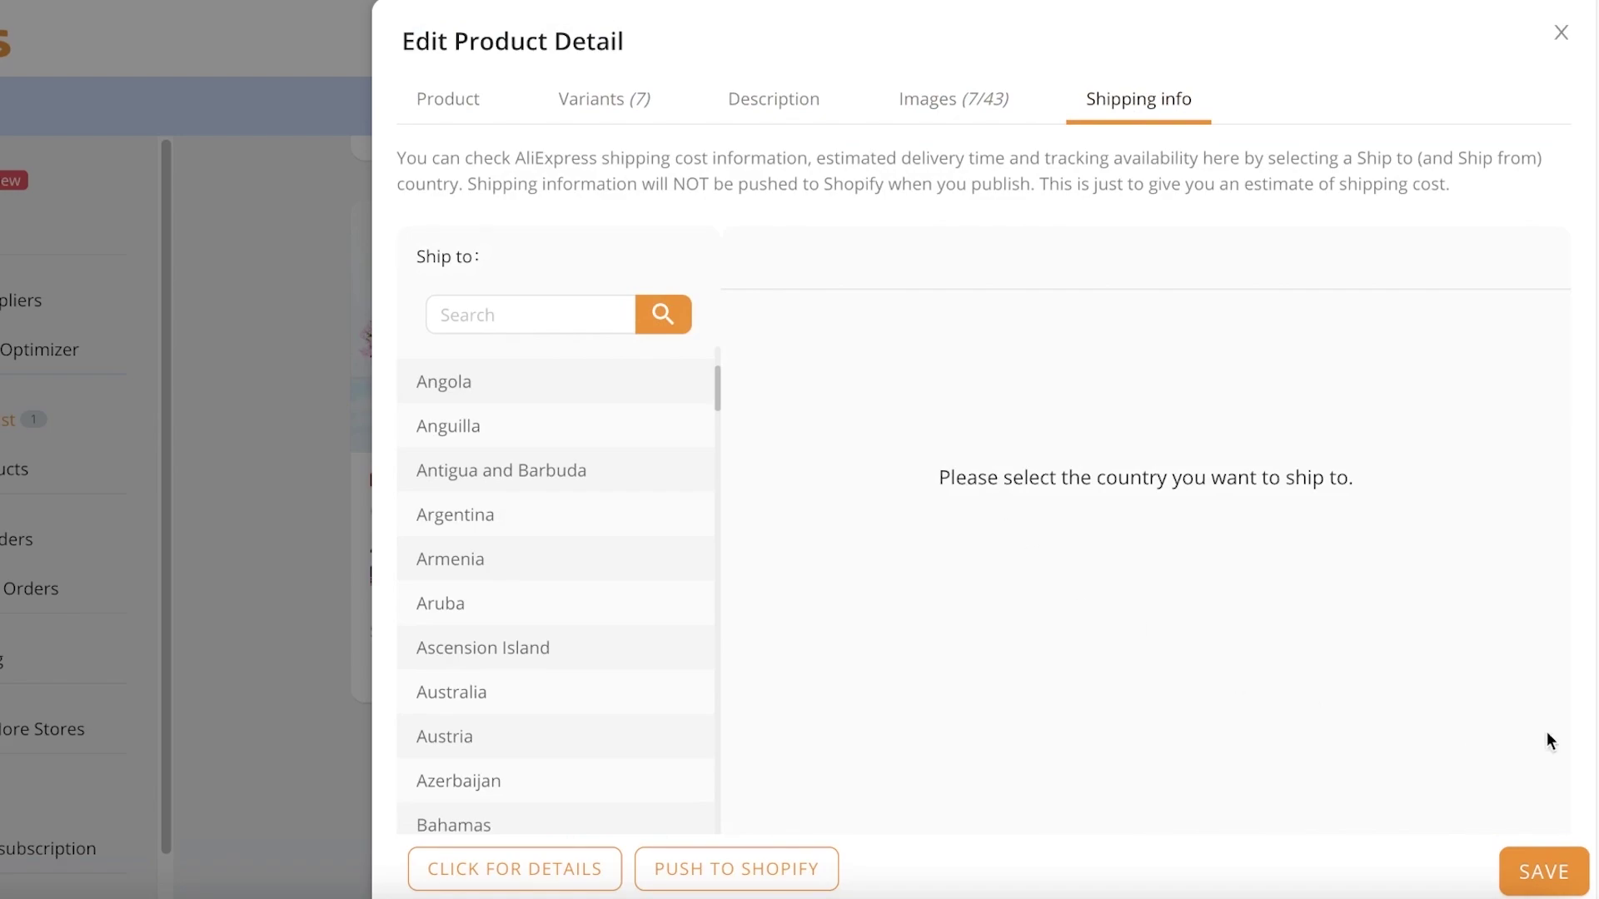
click(1547, 870)
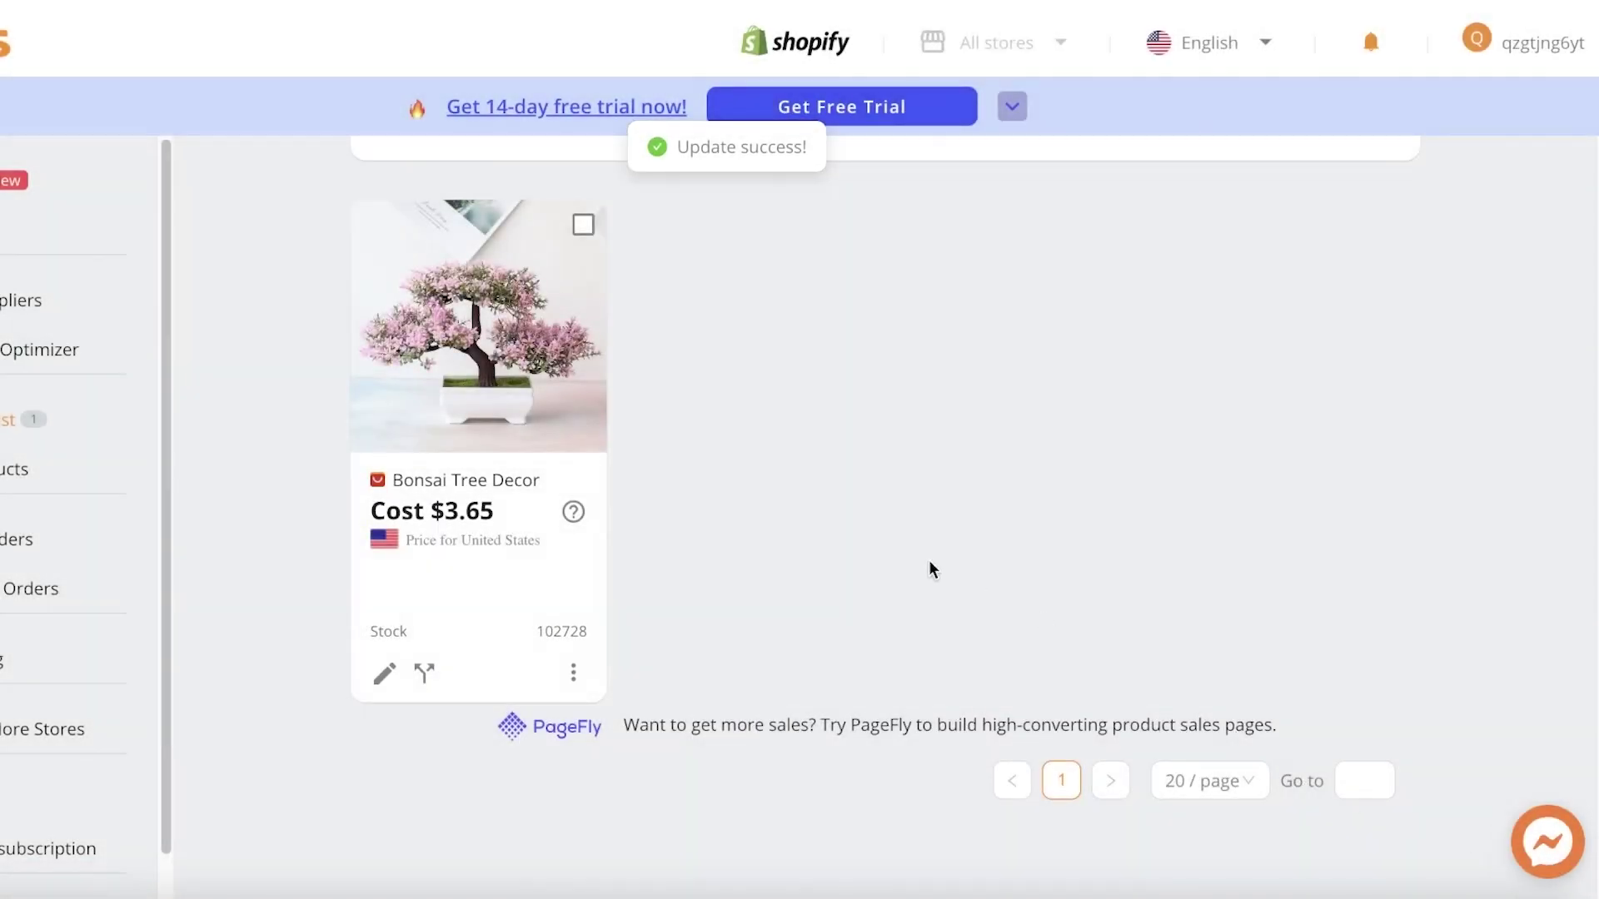
Step: Push the Bonsai Tree Decor product from the import list to the Shopify store with the pricing rule applied
scroll(461, 558, up, 3)
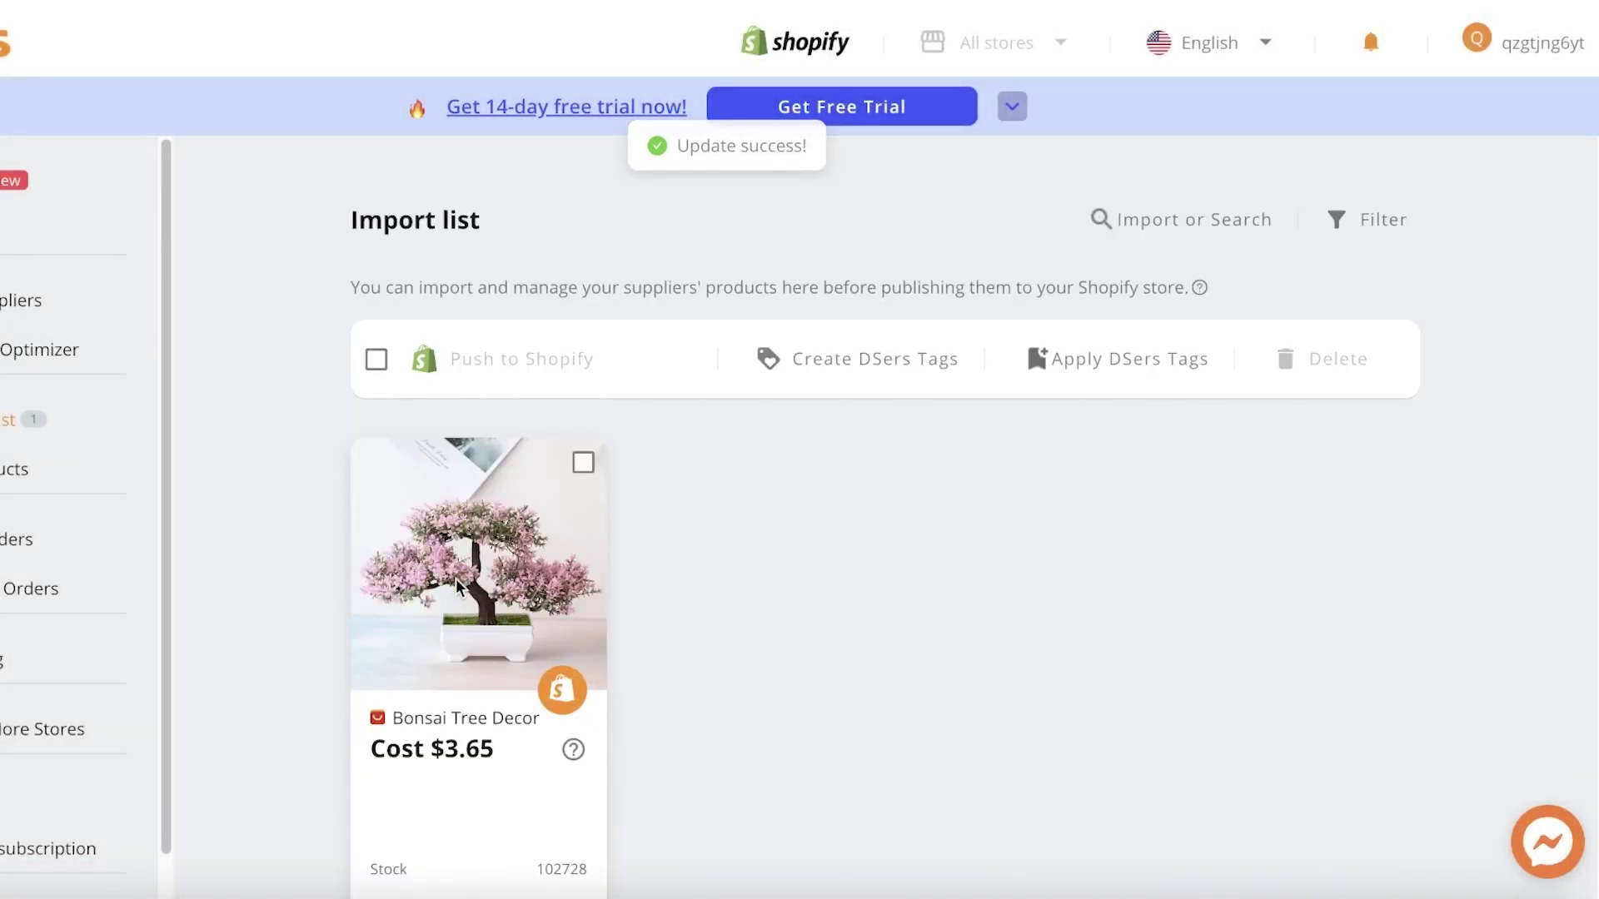
click(580, 689)
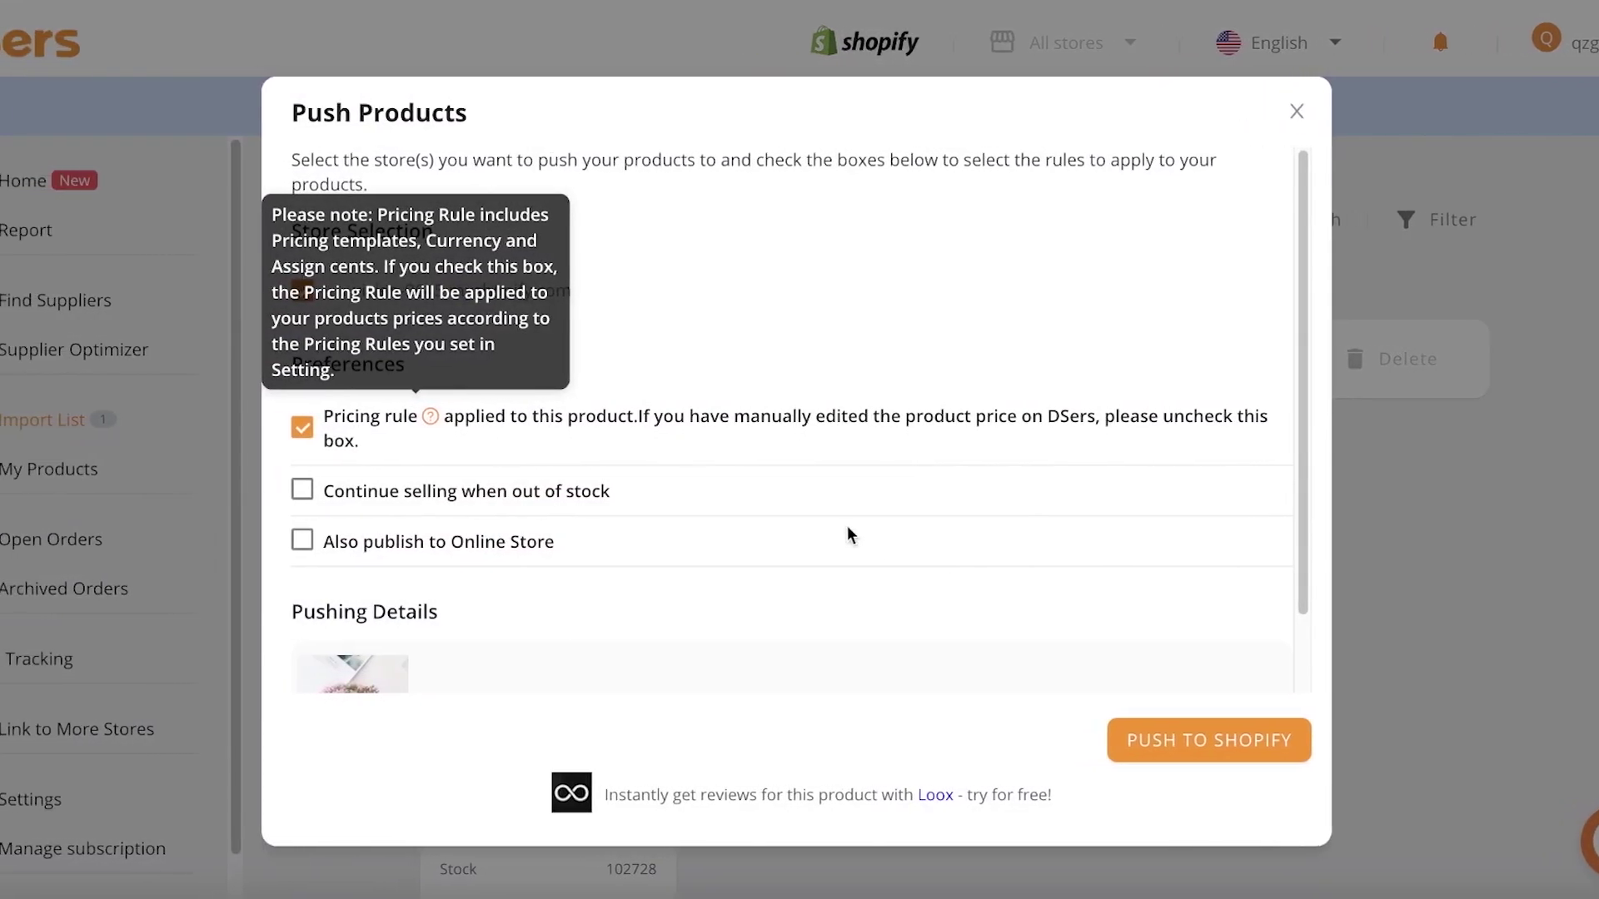
scroll(657, 571, down, 2)
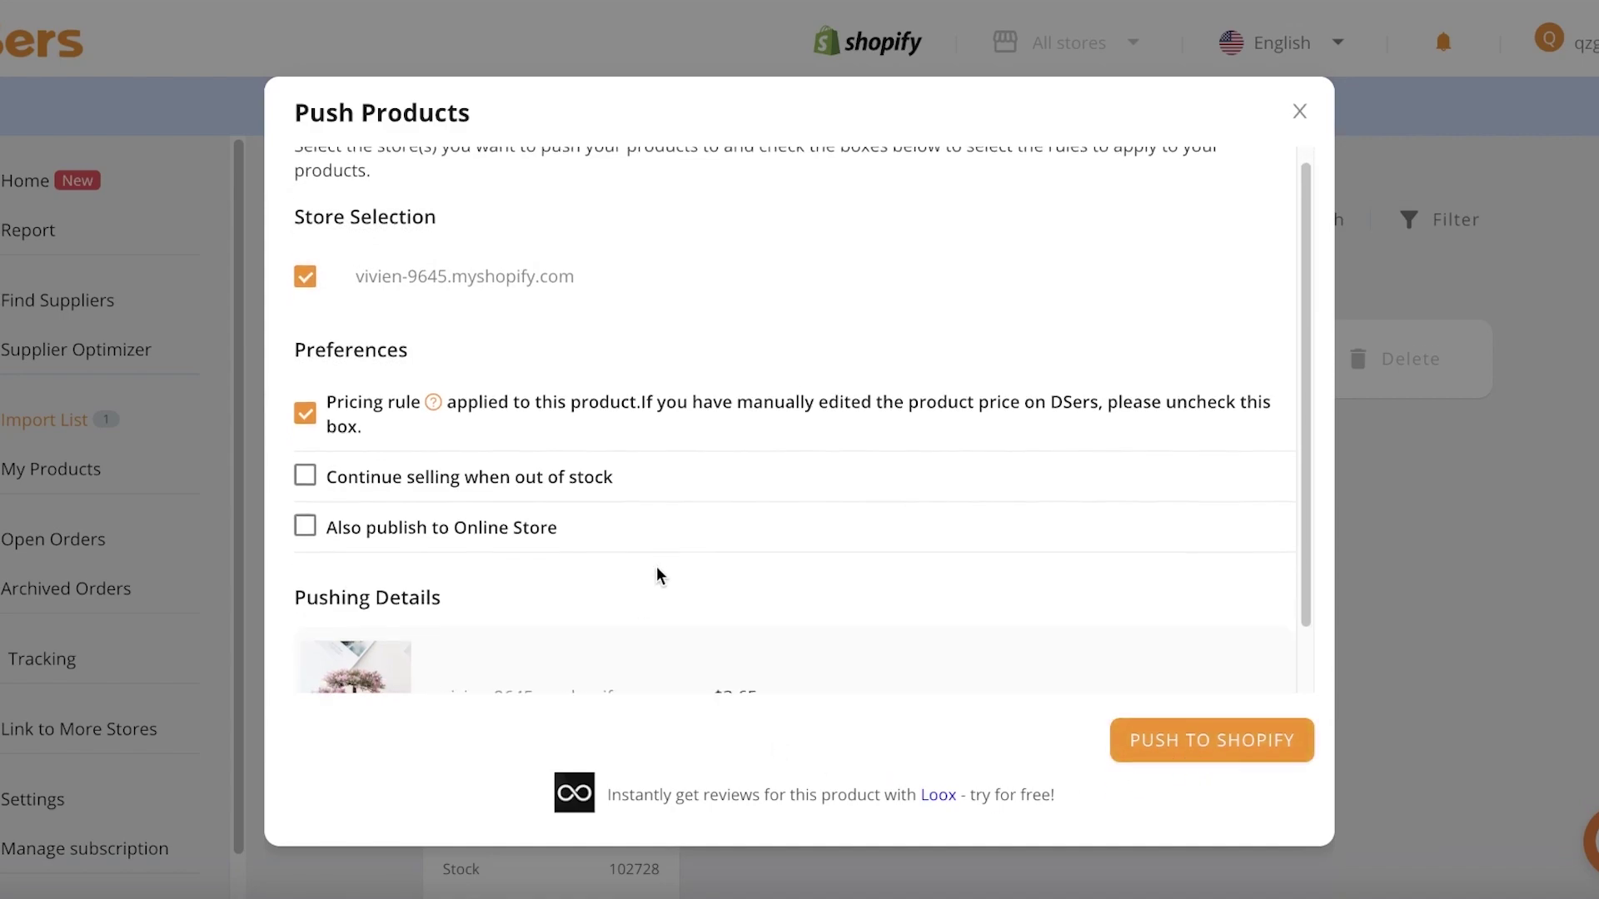
click(1160, 755)
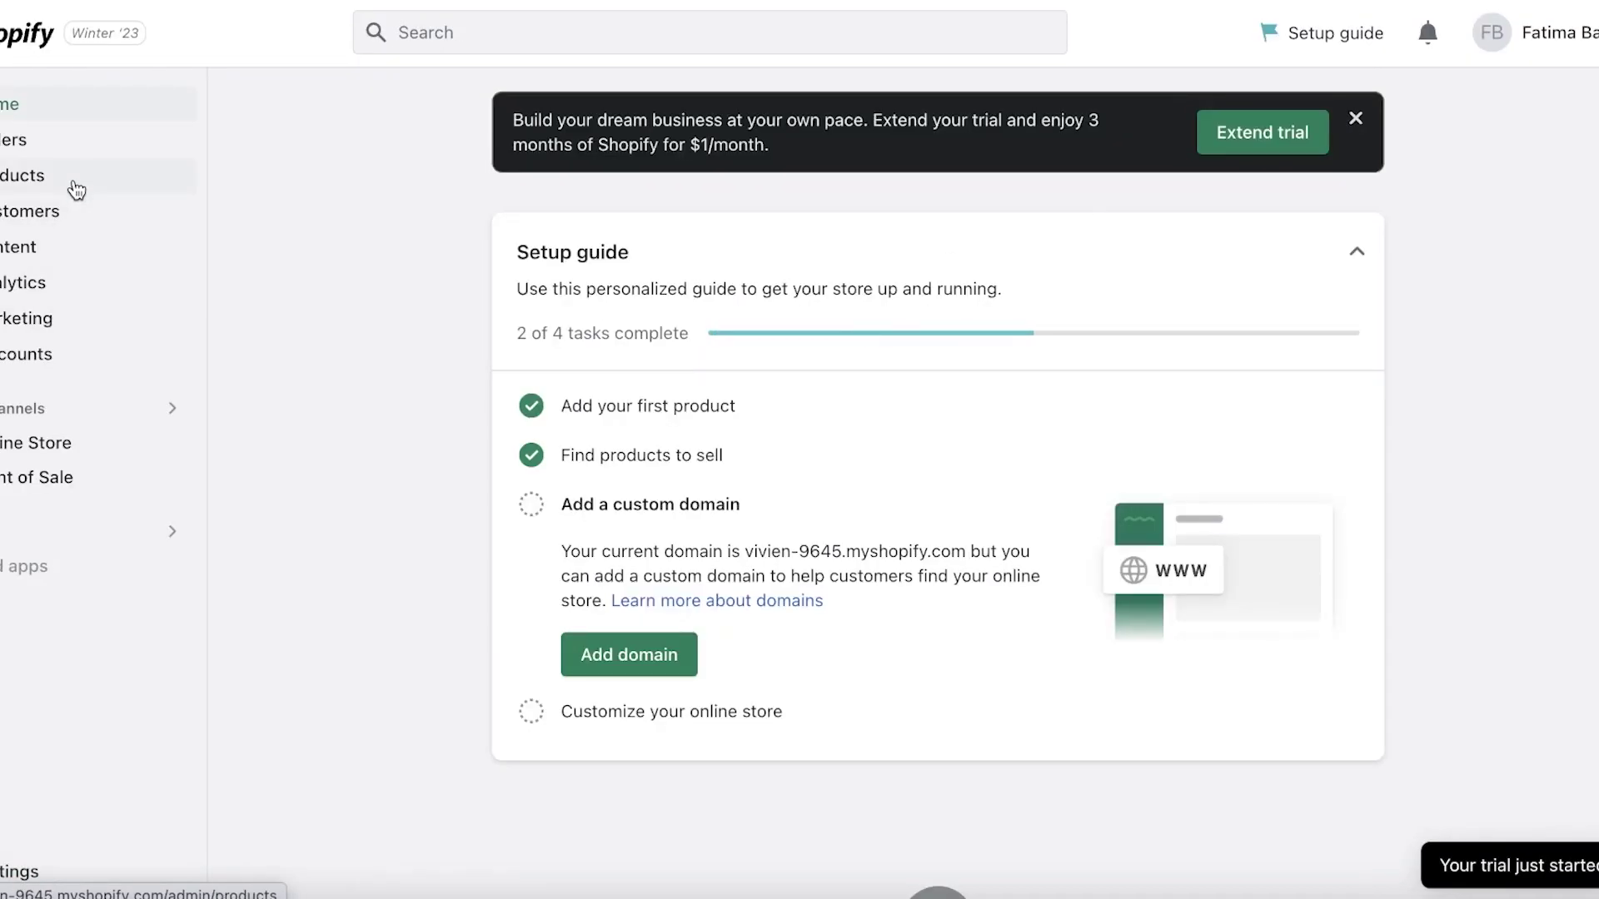
Step: In the Shopify admin, open the Bonsai Tree Decor product and look through its variants and search engine listing
click(72, 182)
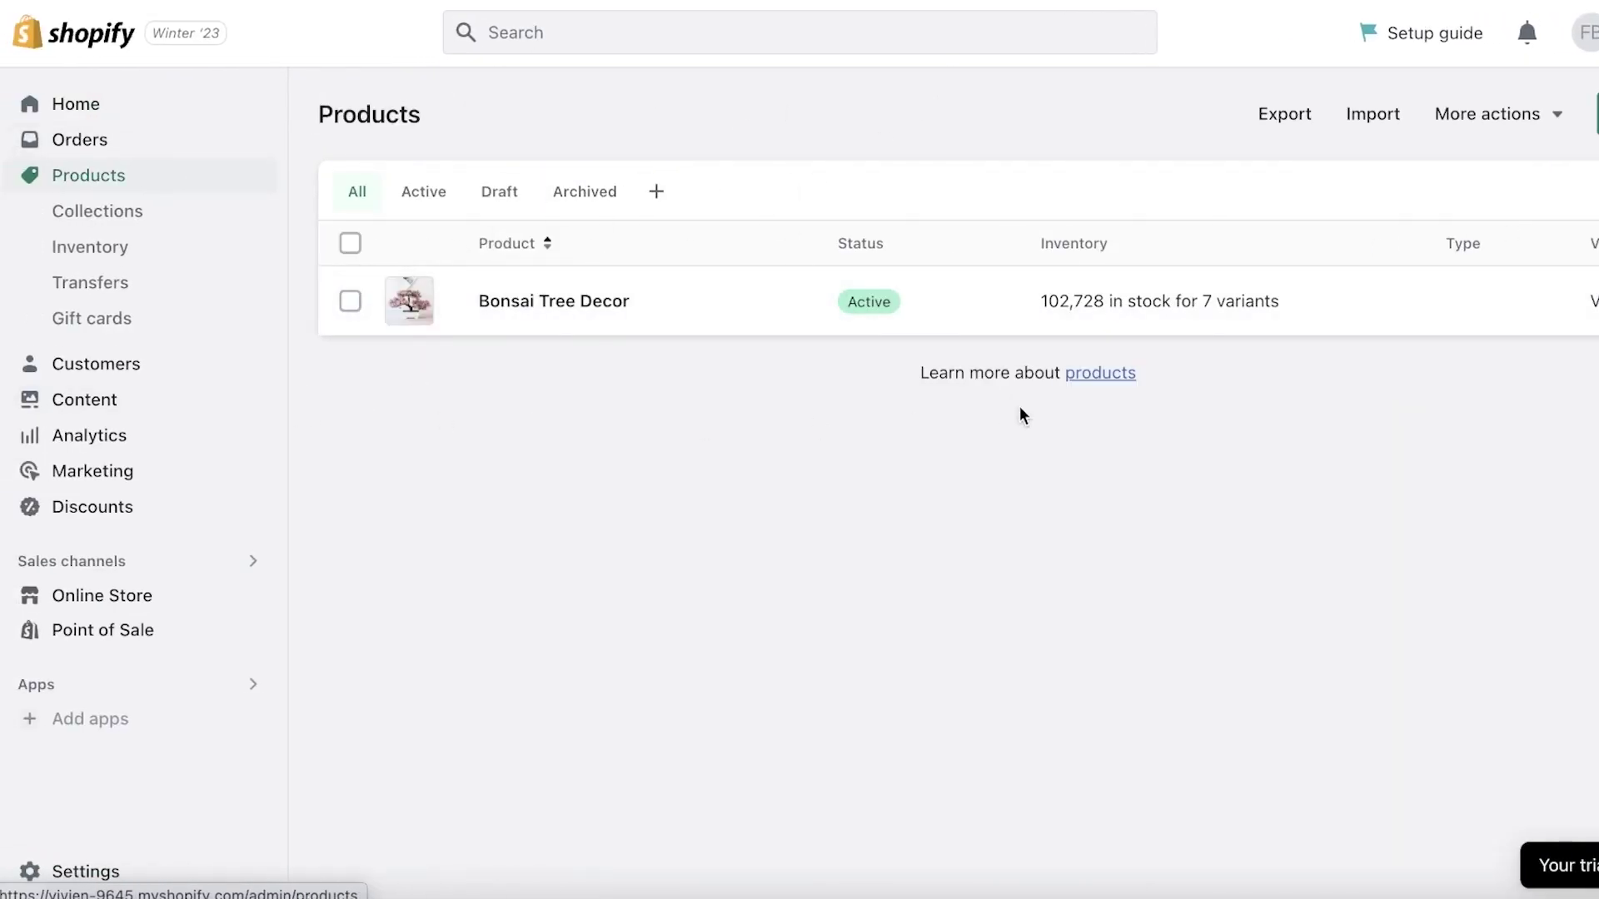
click(1016, 298)
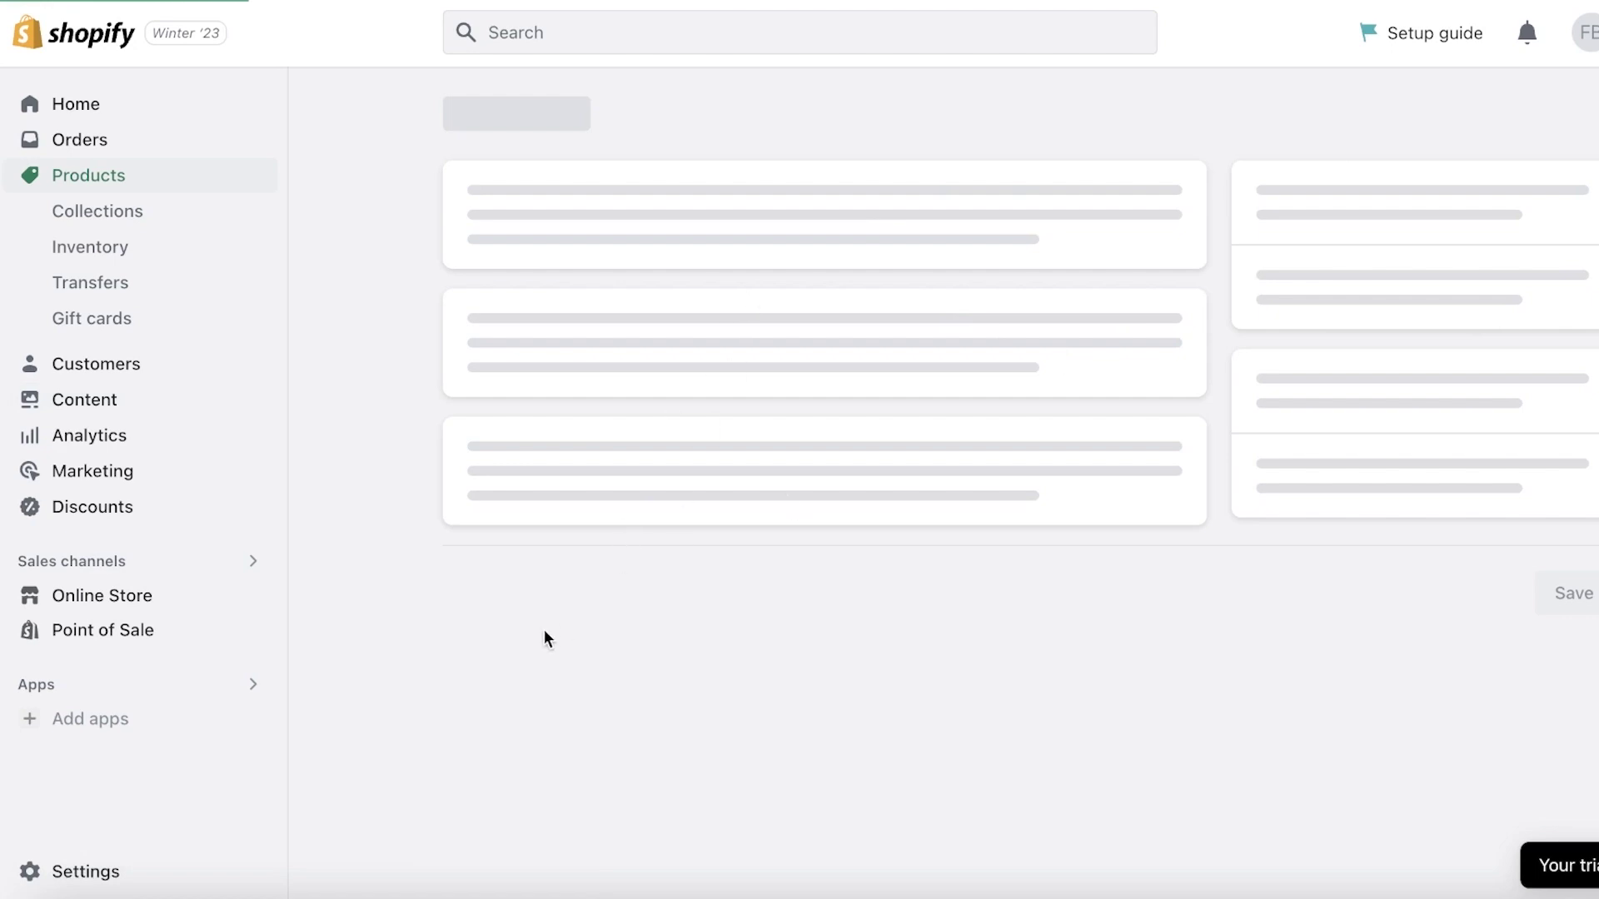
scroll(982, 368, down, 10)
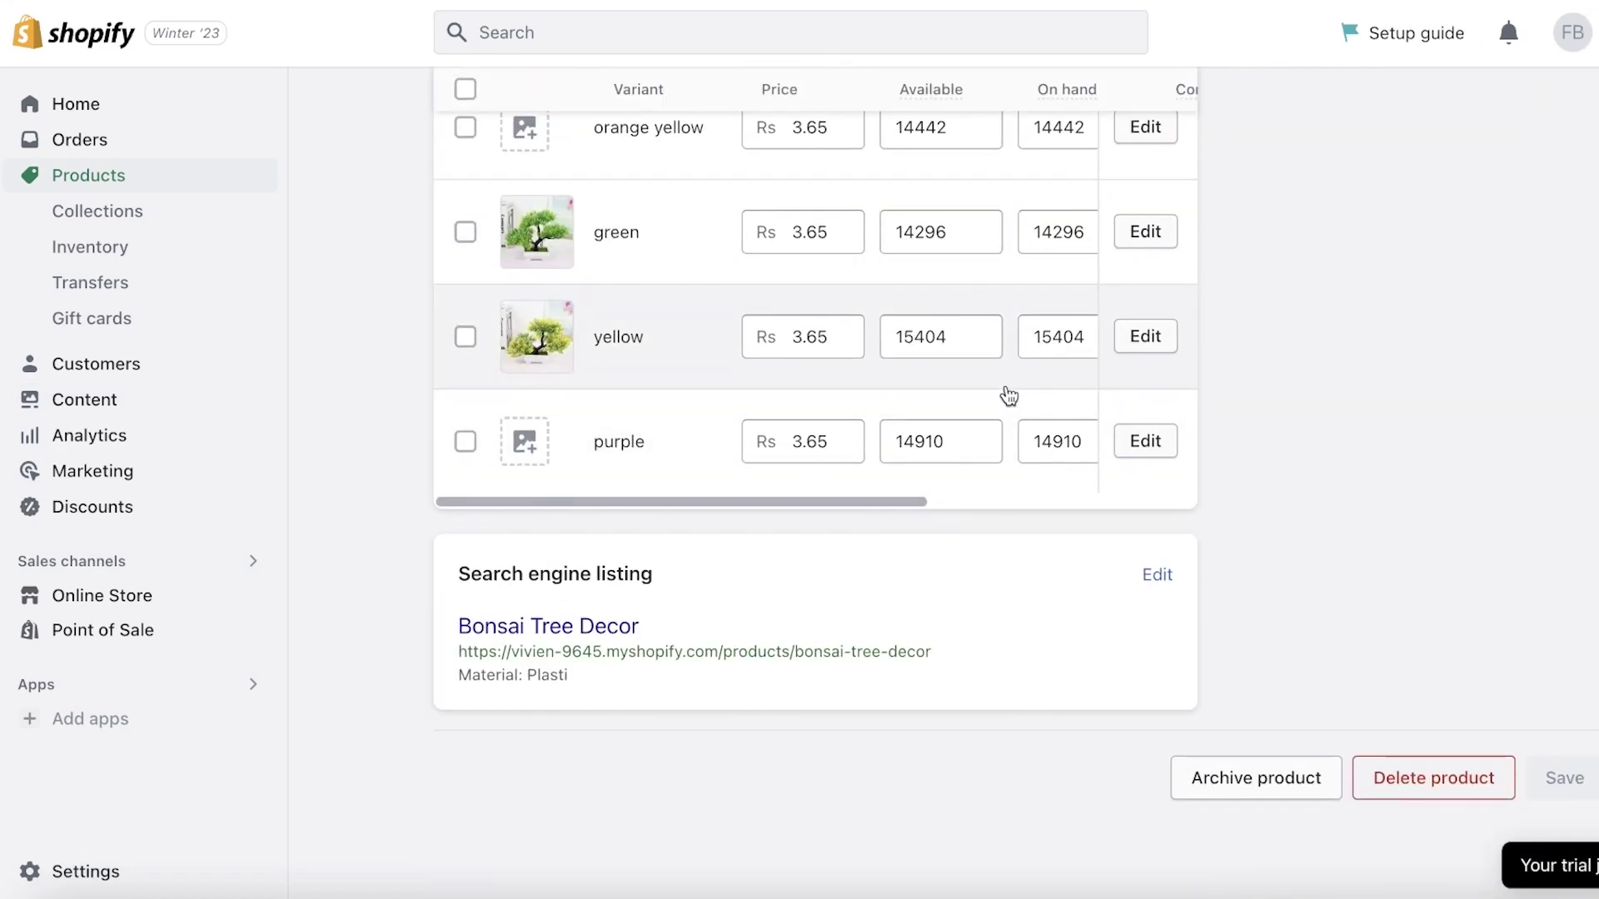
Step: Look over the Bonsai Tree Decor product's media and variants, and return to the products list
scroll(660, 418, up, 13)
scroll(711, 439, down, 13)
scroll(714, 439, up, 14)
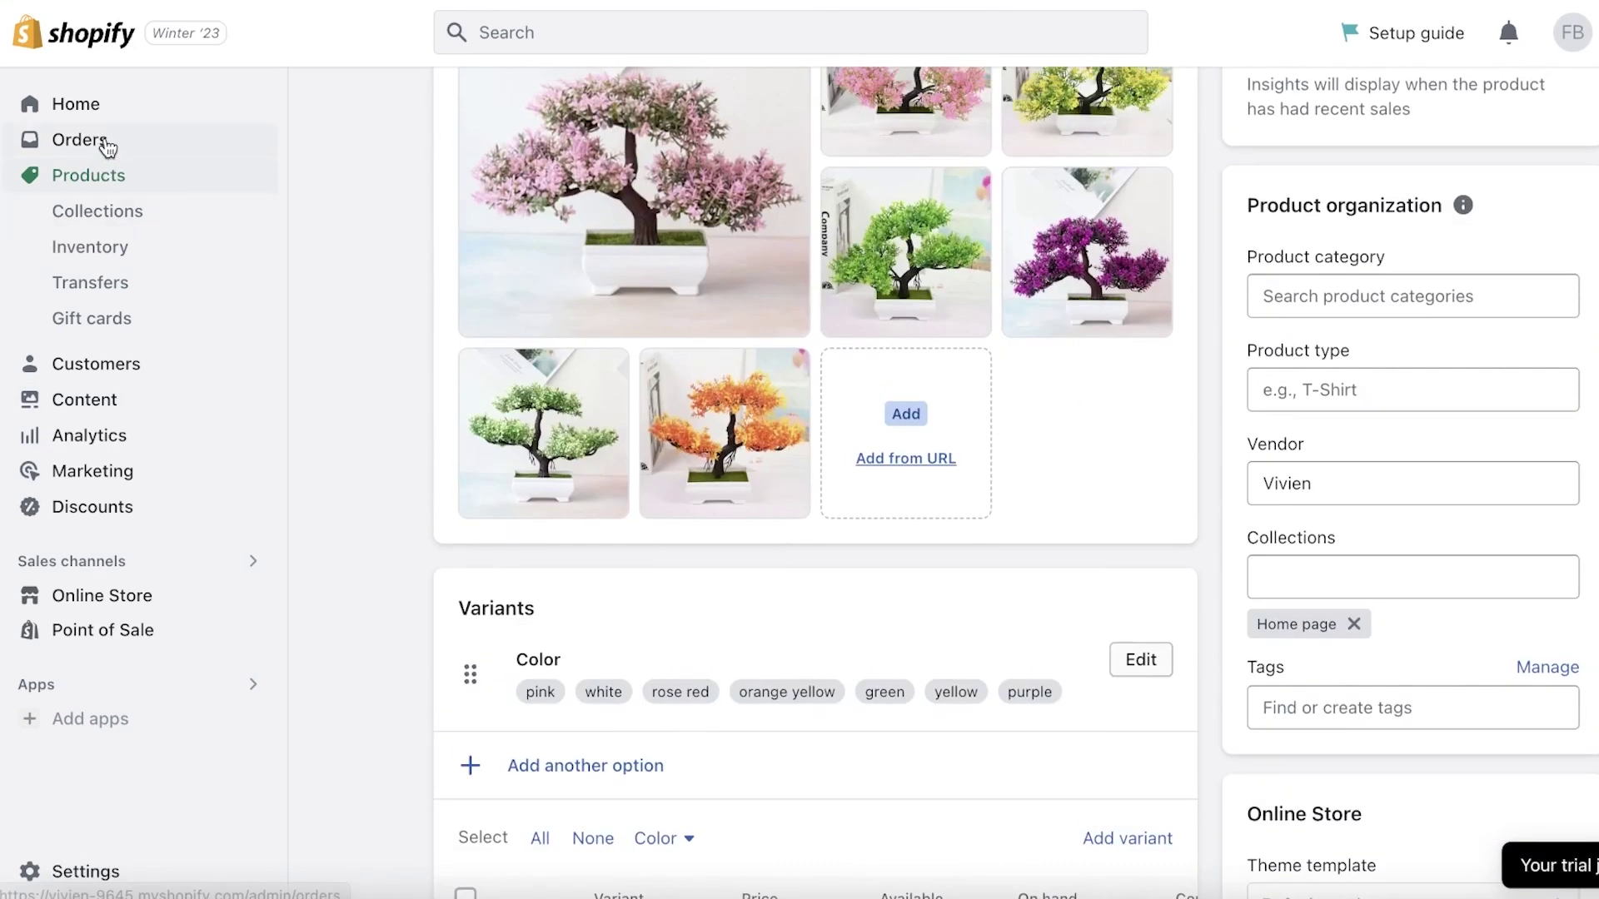
click(15, 4)
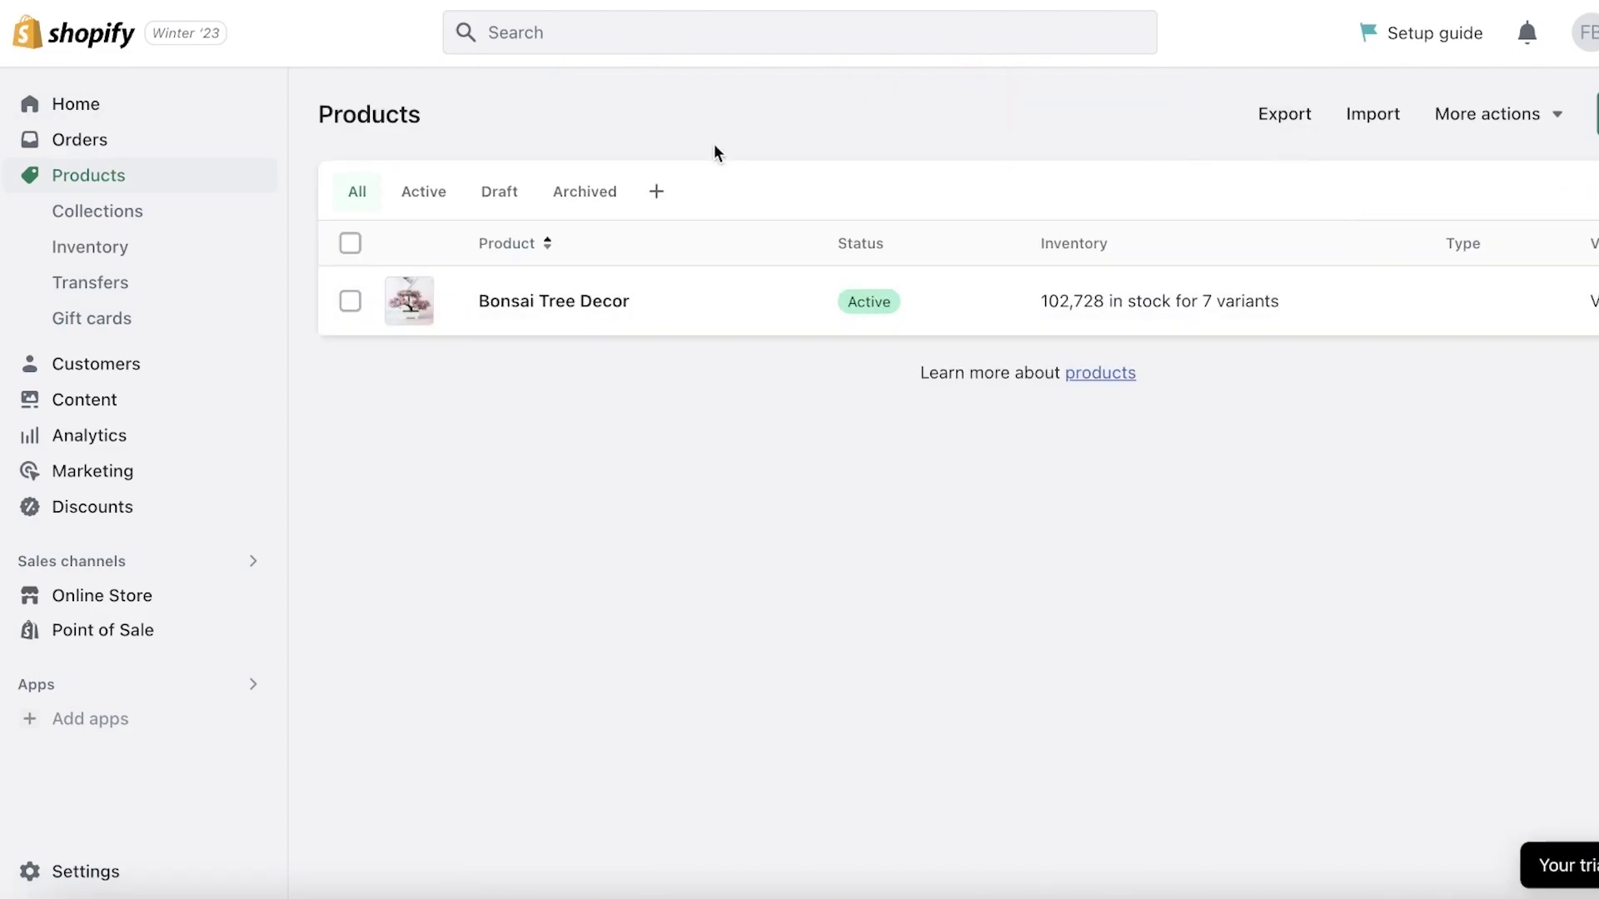
Step: Preview the online store's home page and open its product catalog
click(252, 596)
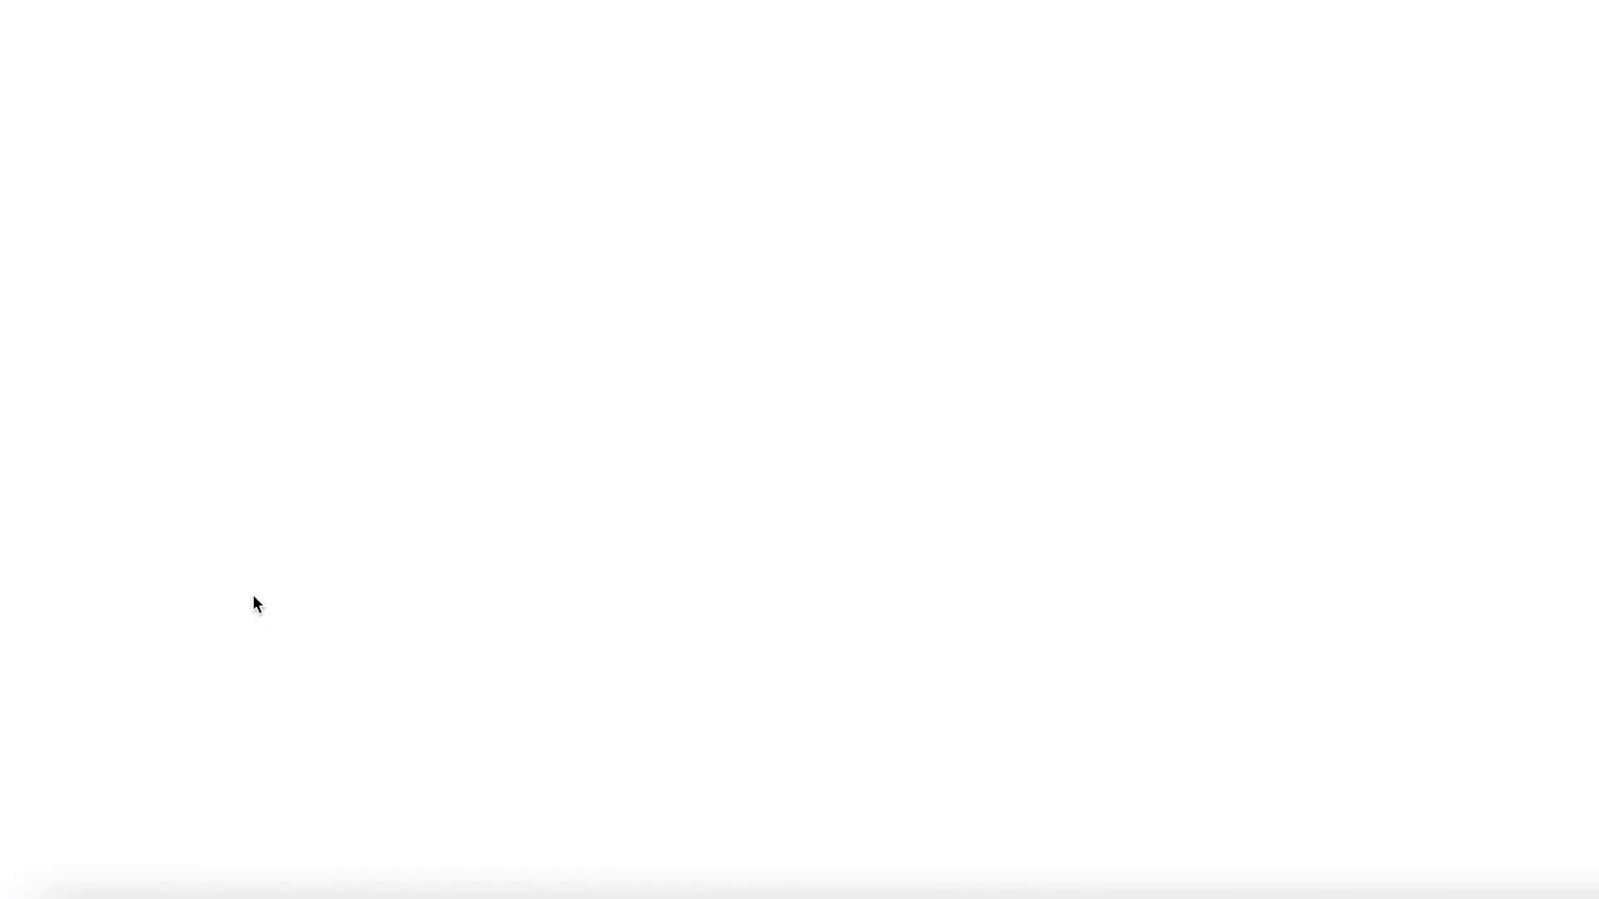
scroll(483, 103, down, 10)
scroll(381, 311, up, 10)
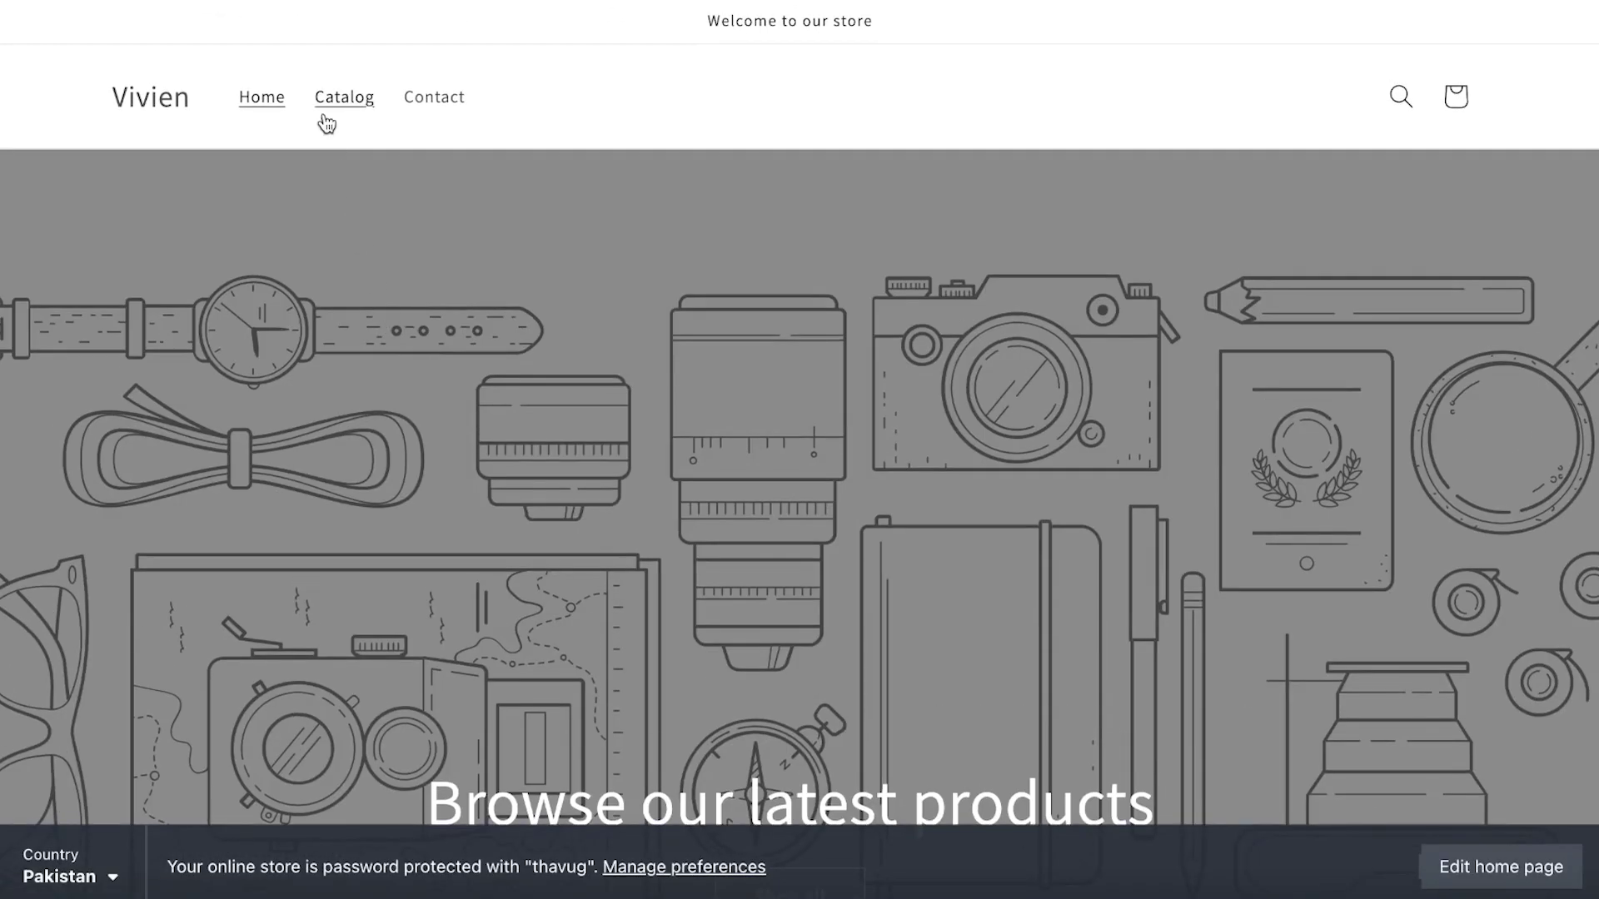
click(337, 100)
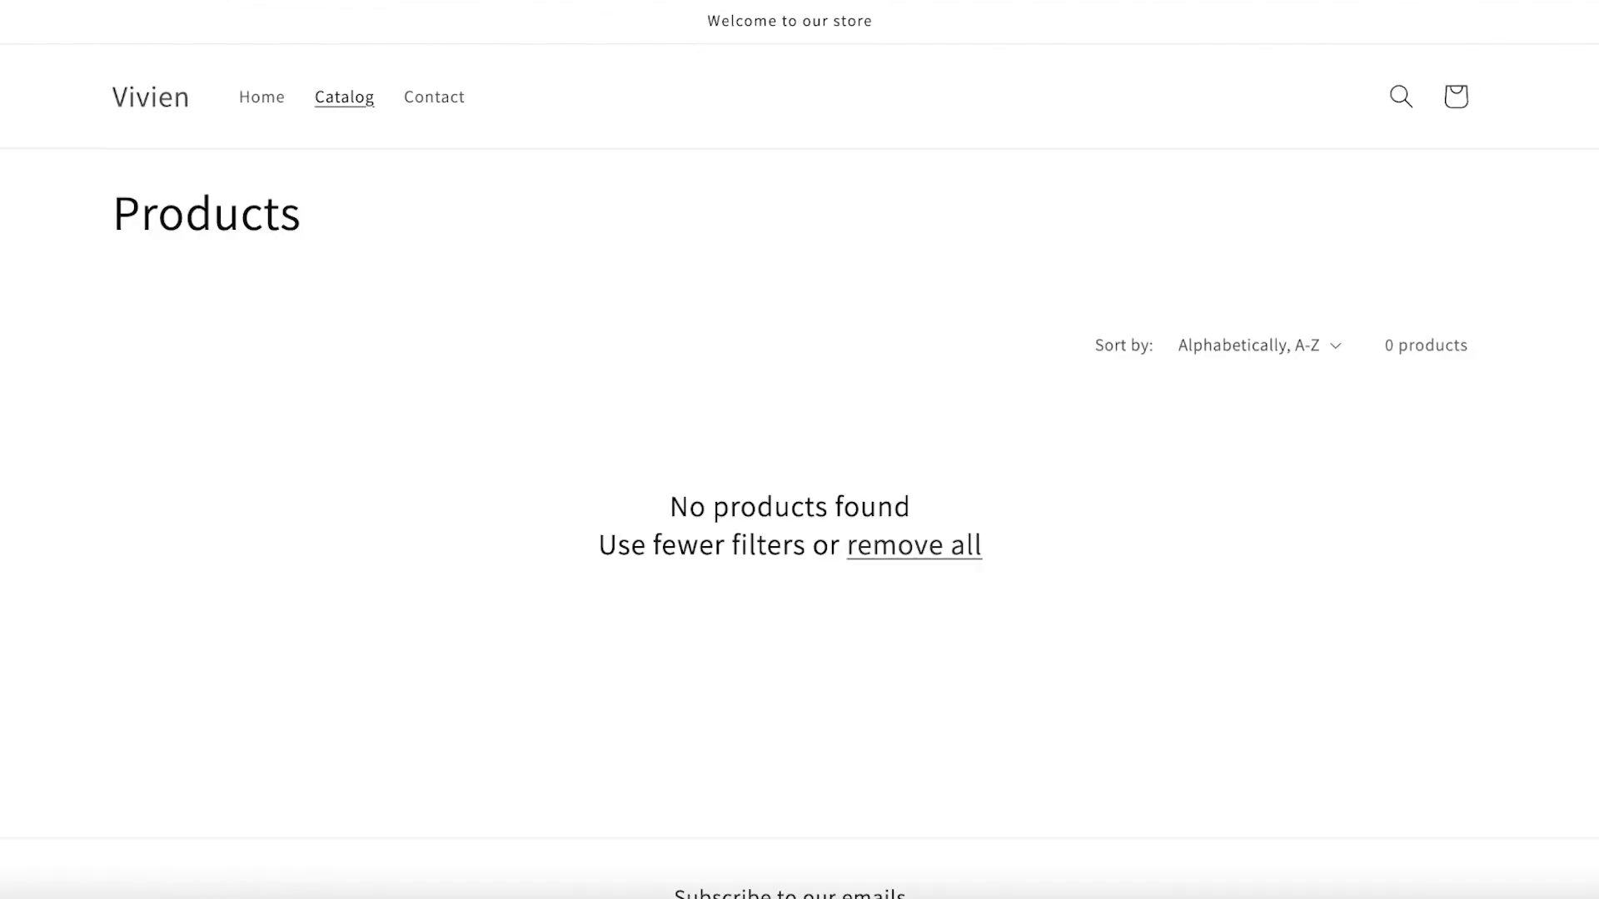
Step: Close the store preview and set the Bonsai Tree Decor product as active
key(ctrl+w)
click(269, 301)
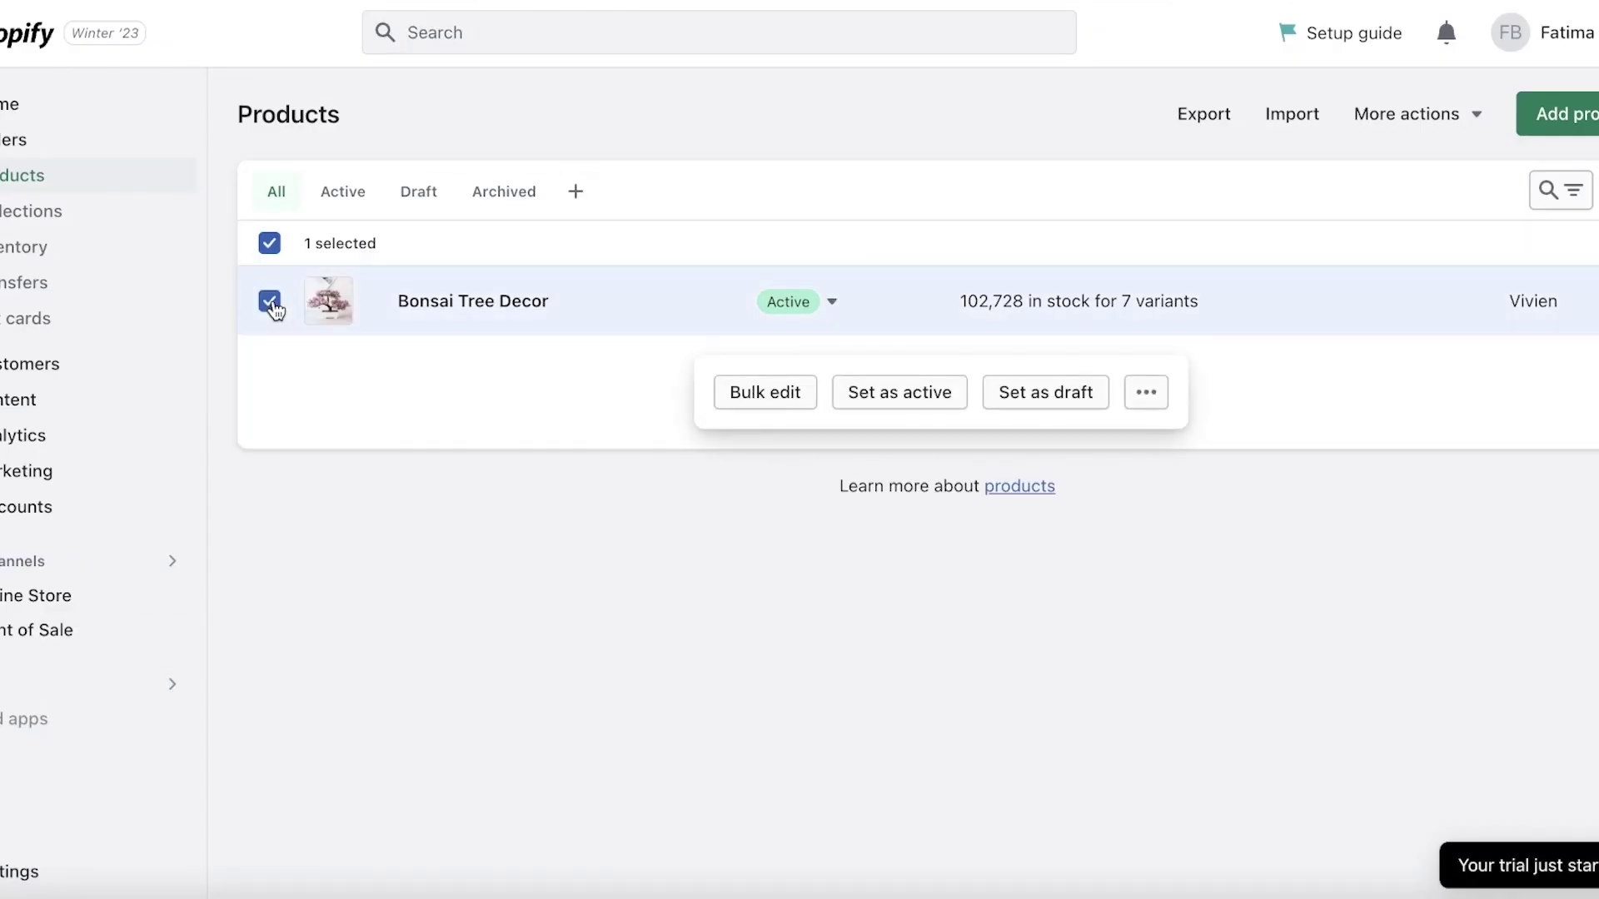
click(1141, 396)
click(891, 408)
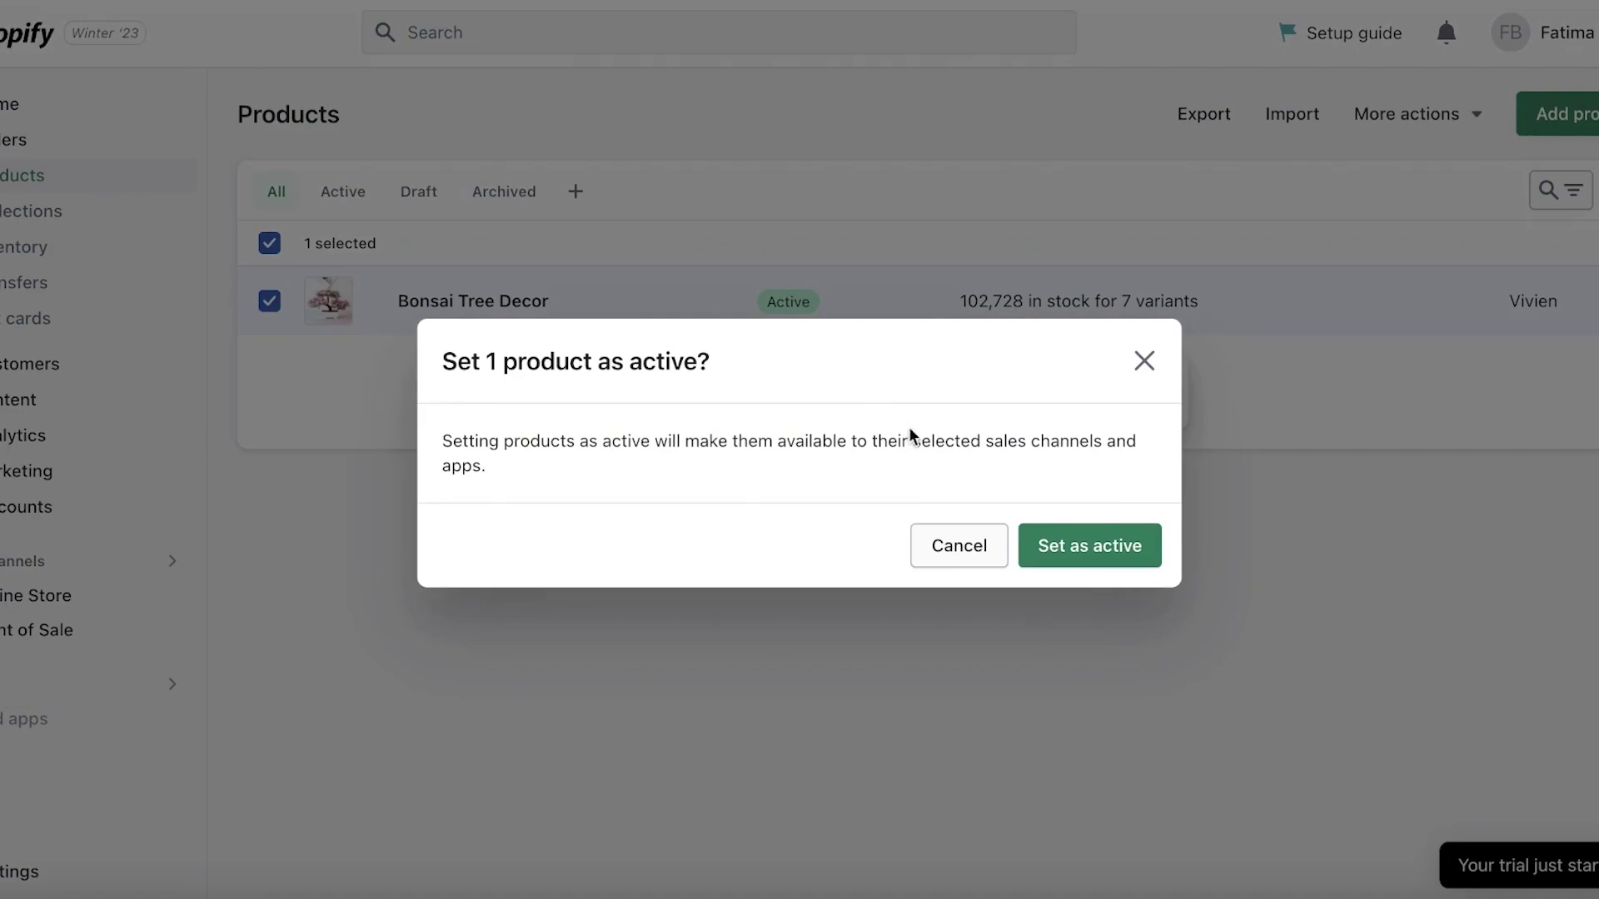
click(1042, 542)
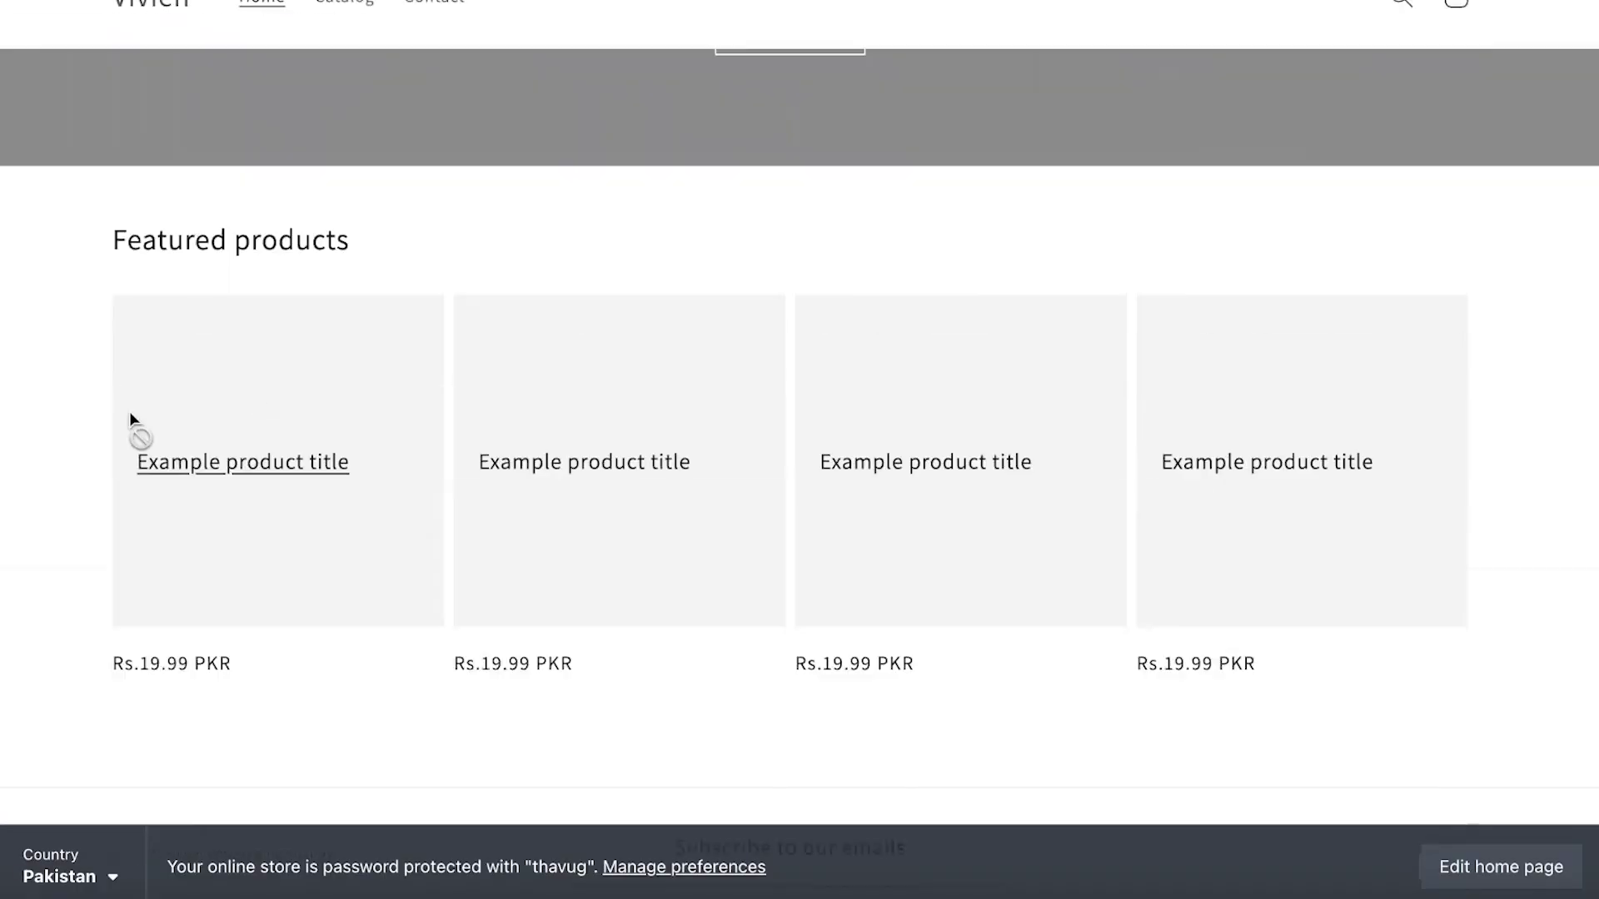
Step: Check the storefront's home page from the featured products up to the main banner
scroll(755, 254, up, 10)
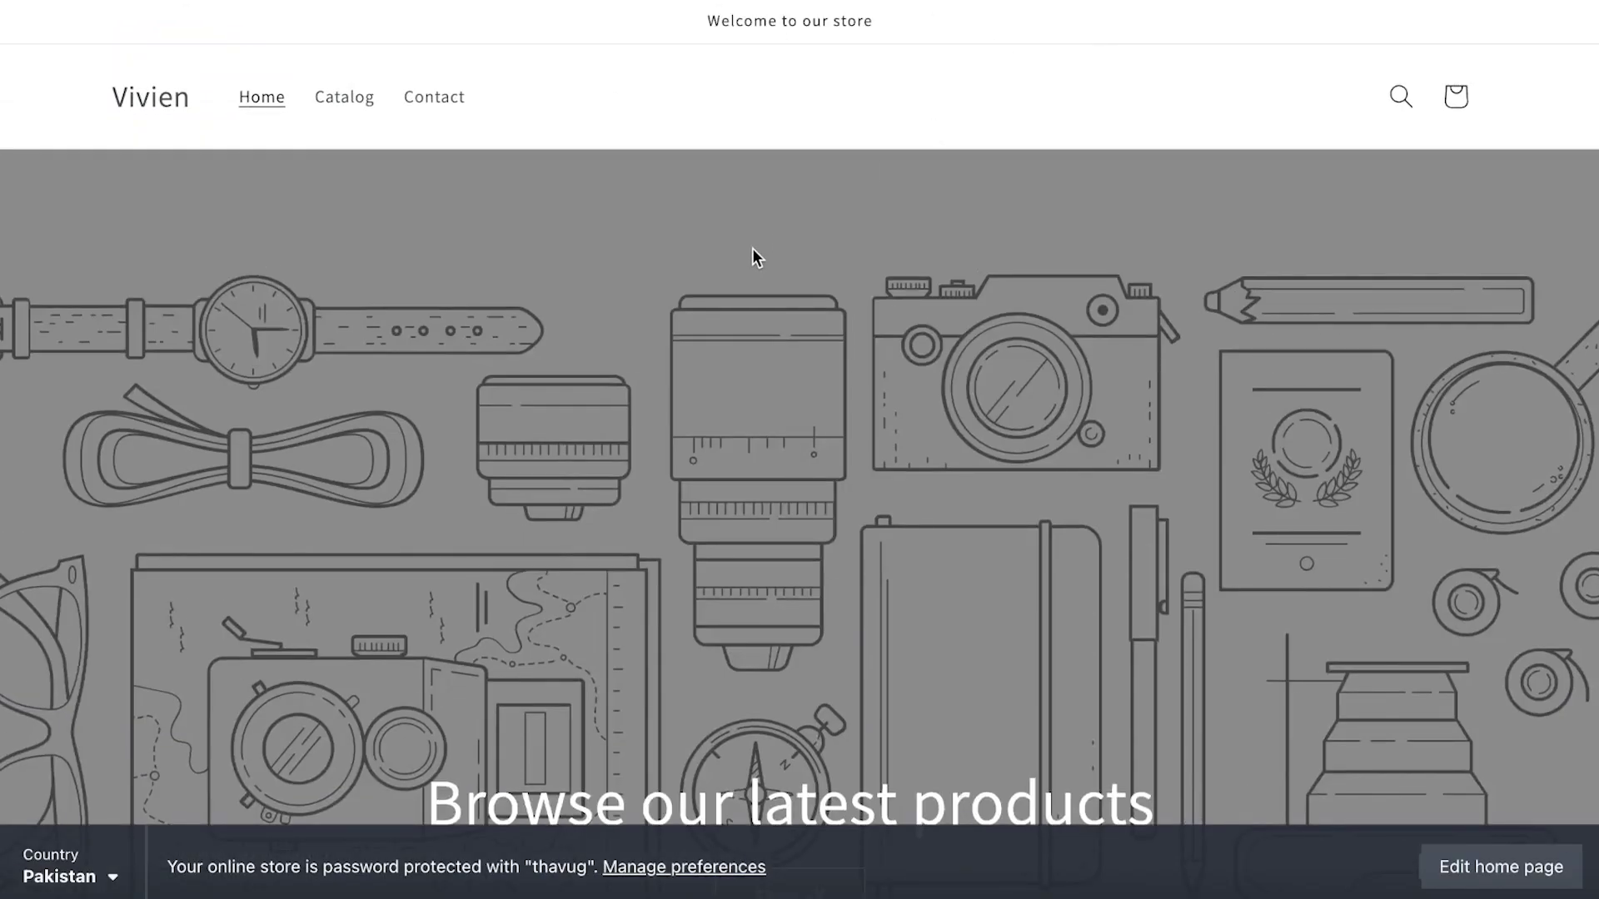
scroll(918, 194, down, 1)
scroll(917, 194, up, 1)
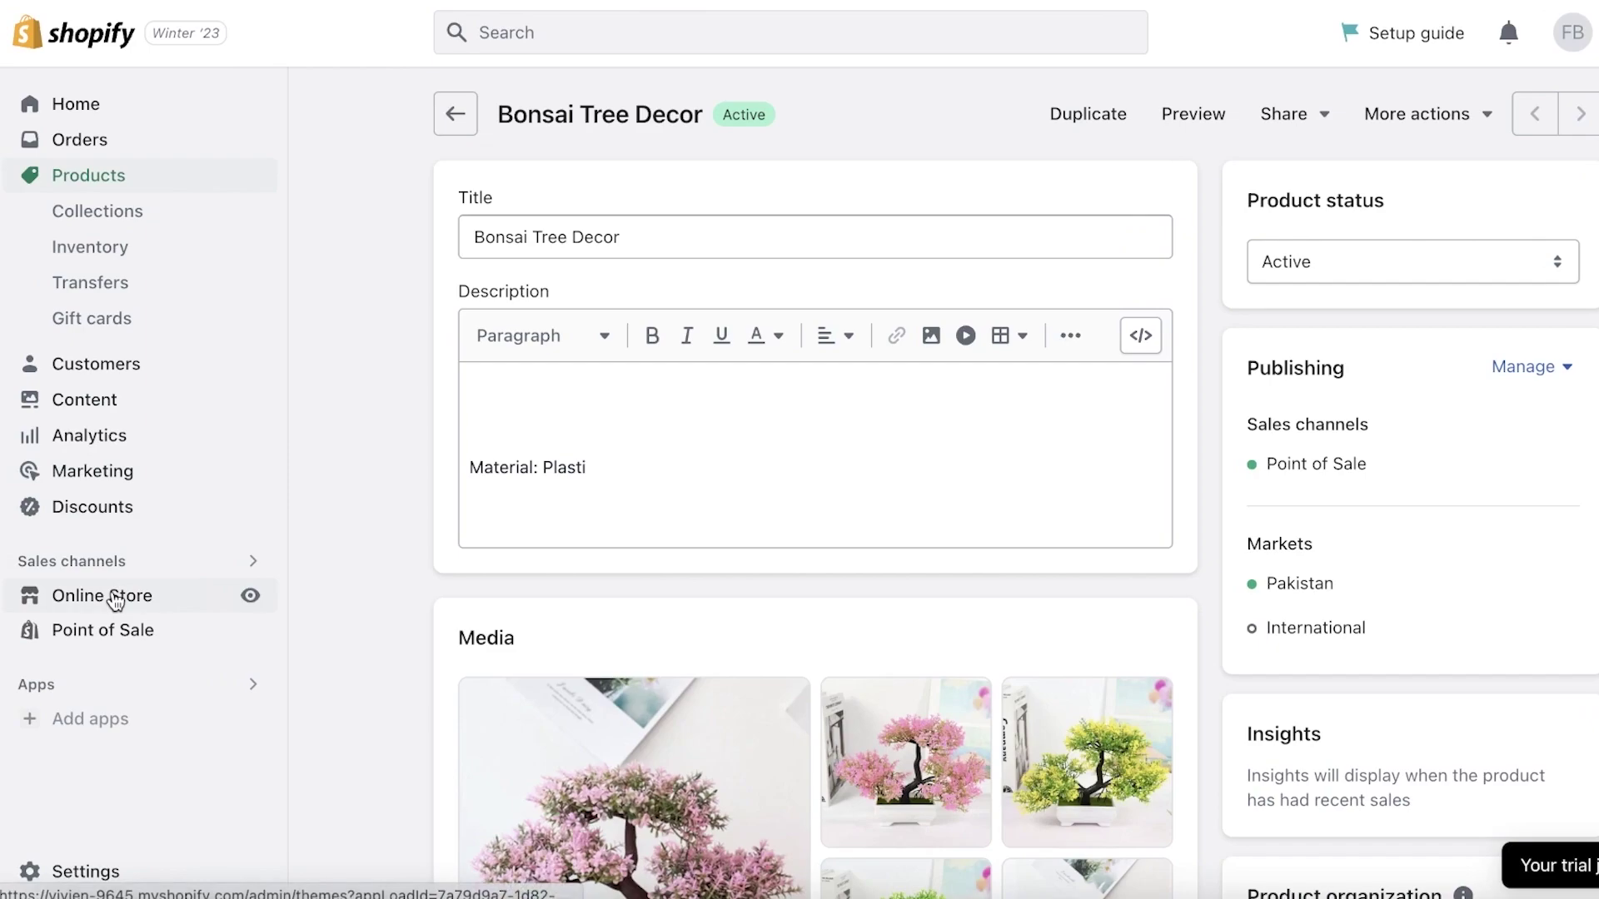
Step: Open the current Dawn theme for customization and select the home page's image banner
click(115, 598)
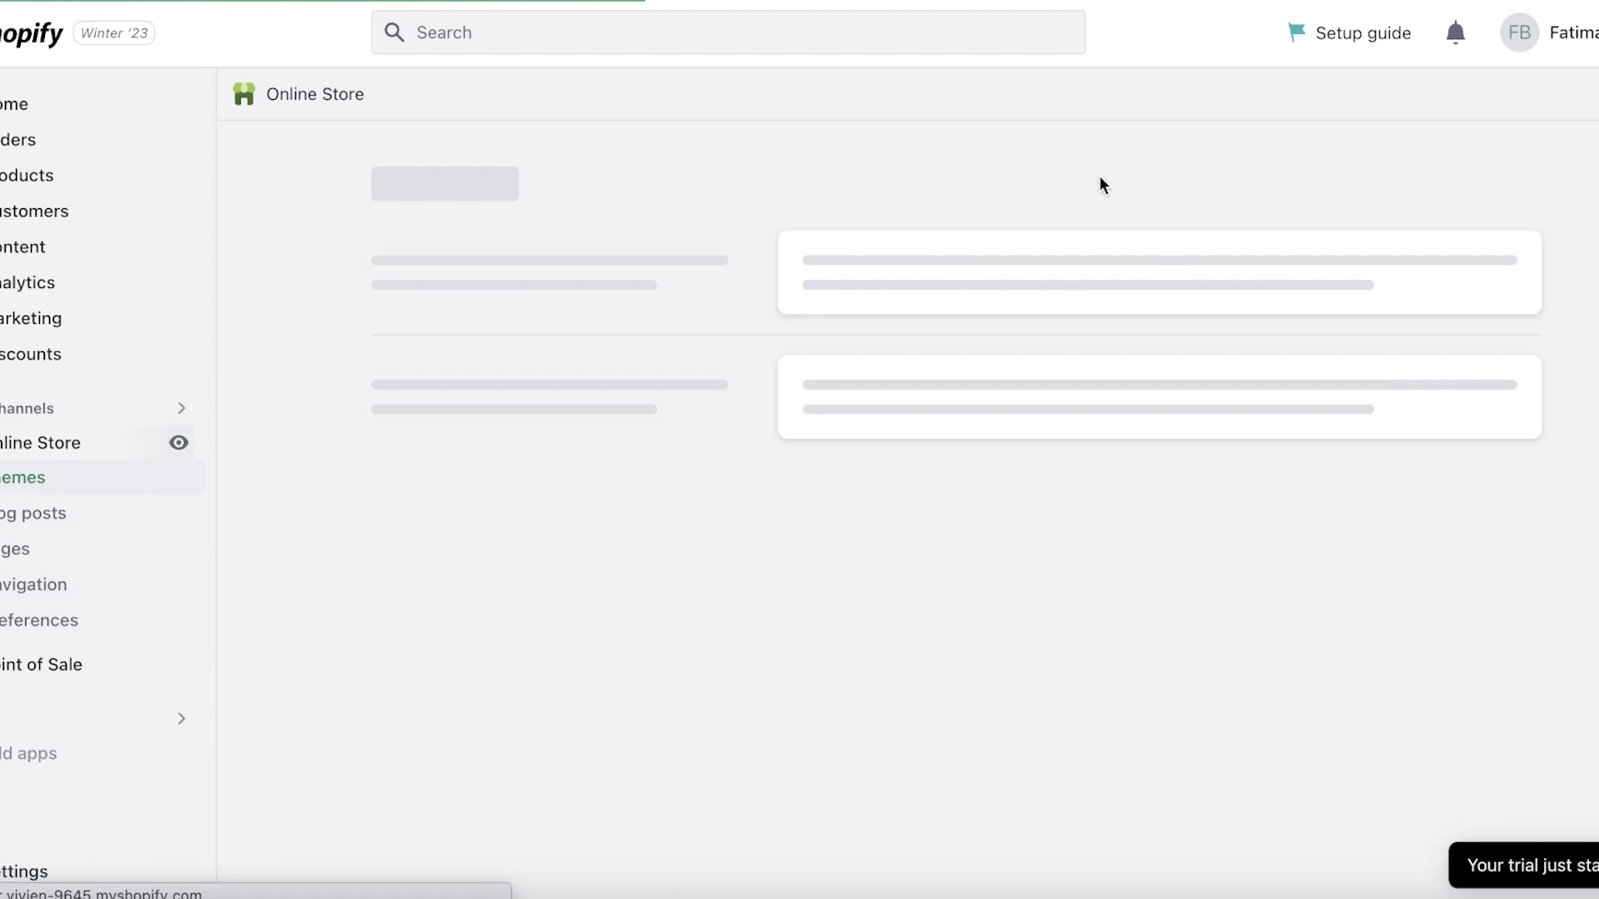
scroll(1102, 316, down, 4)
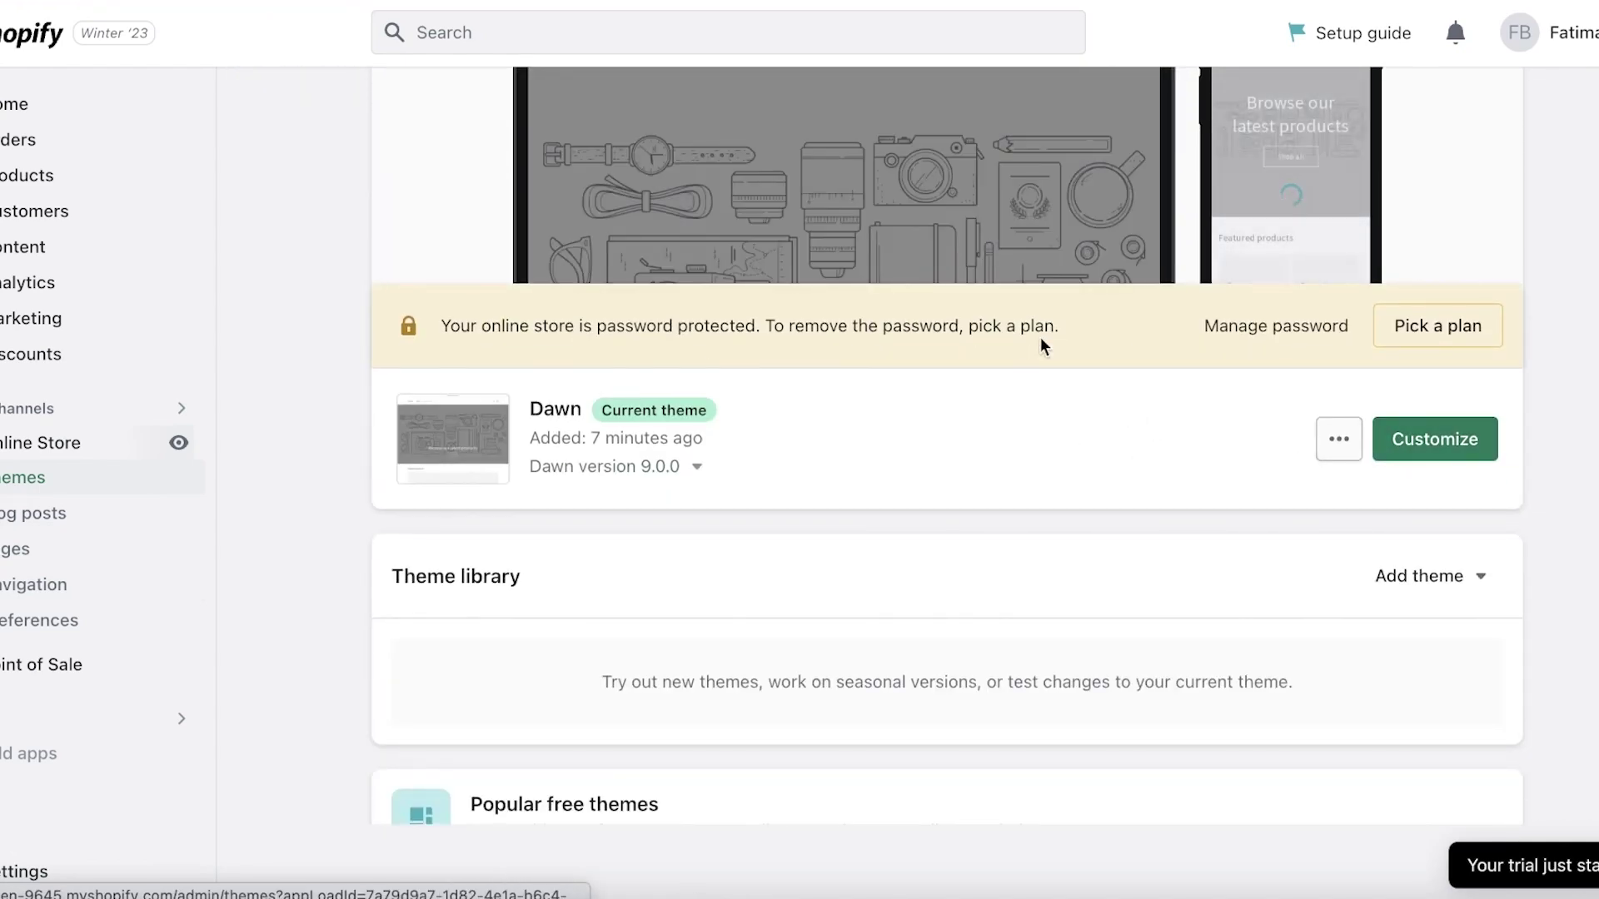
click(1421, 444)
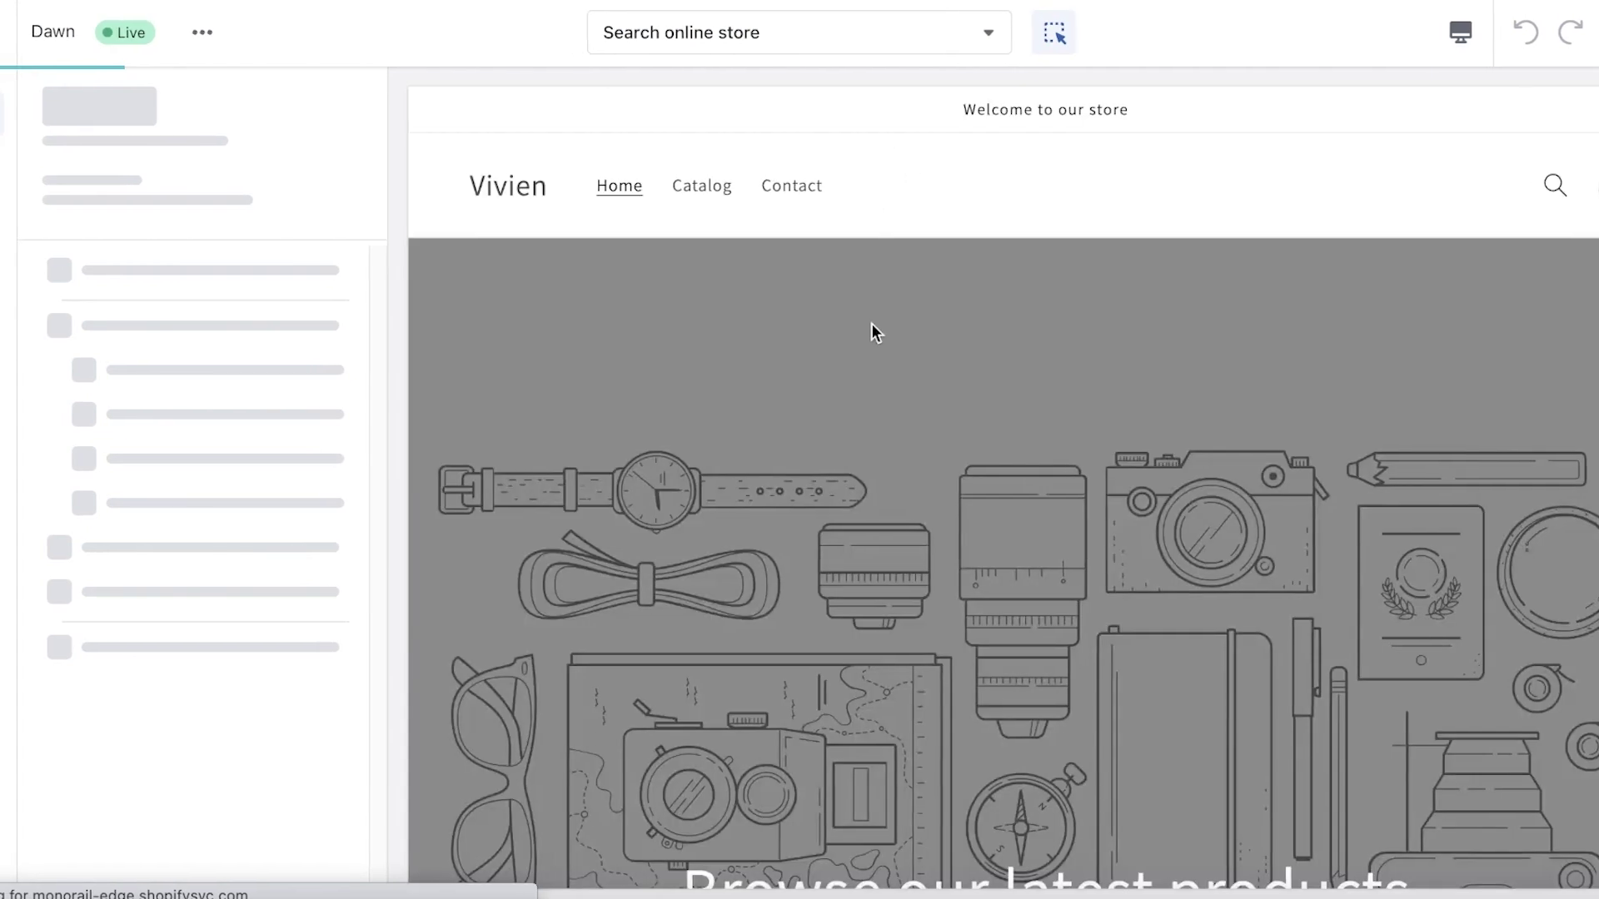
click(917, 325)
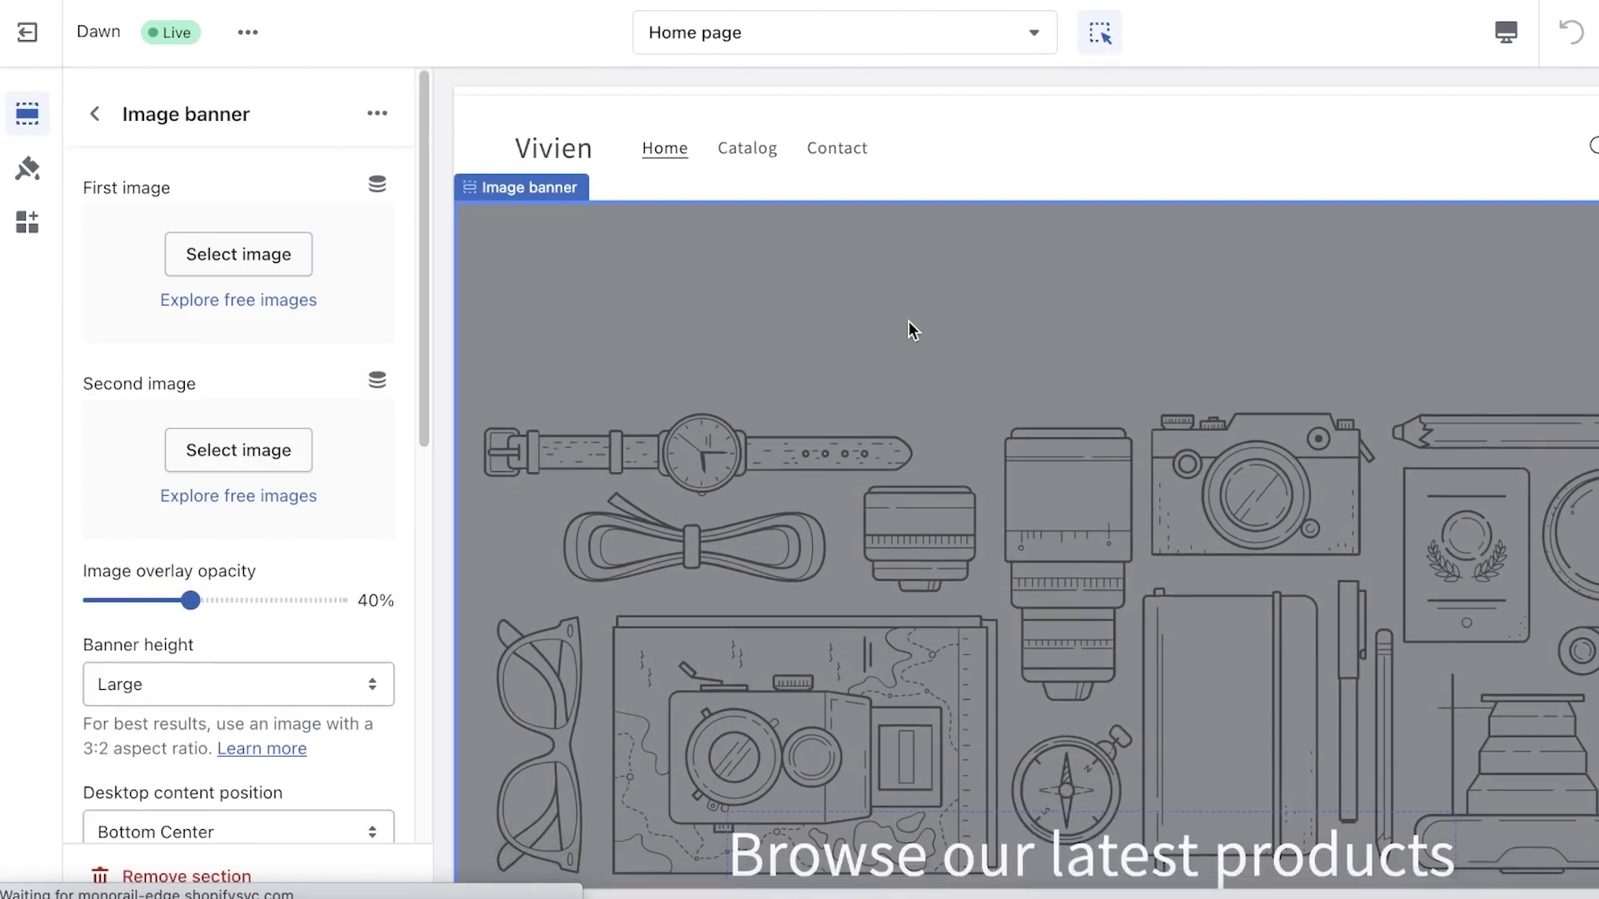
Step: View the image choices for the banner's first image and leave the theme editor
click(271, 254)
click(1444, 137)
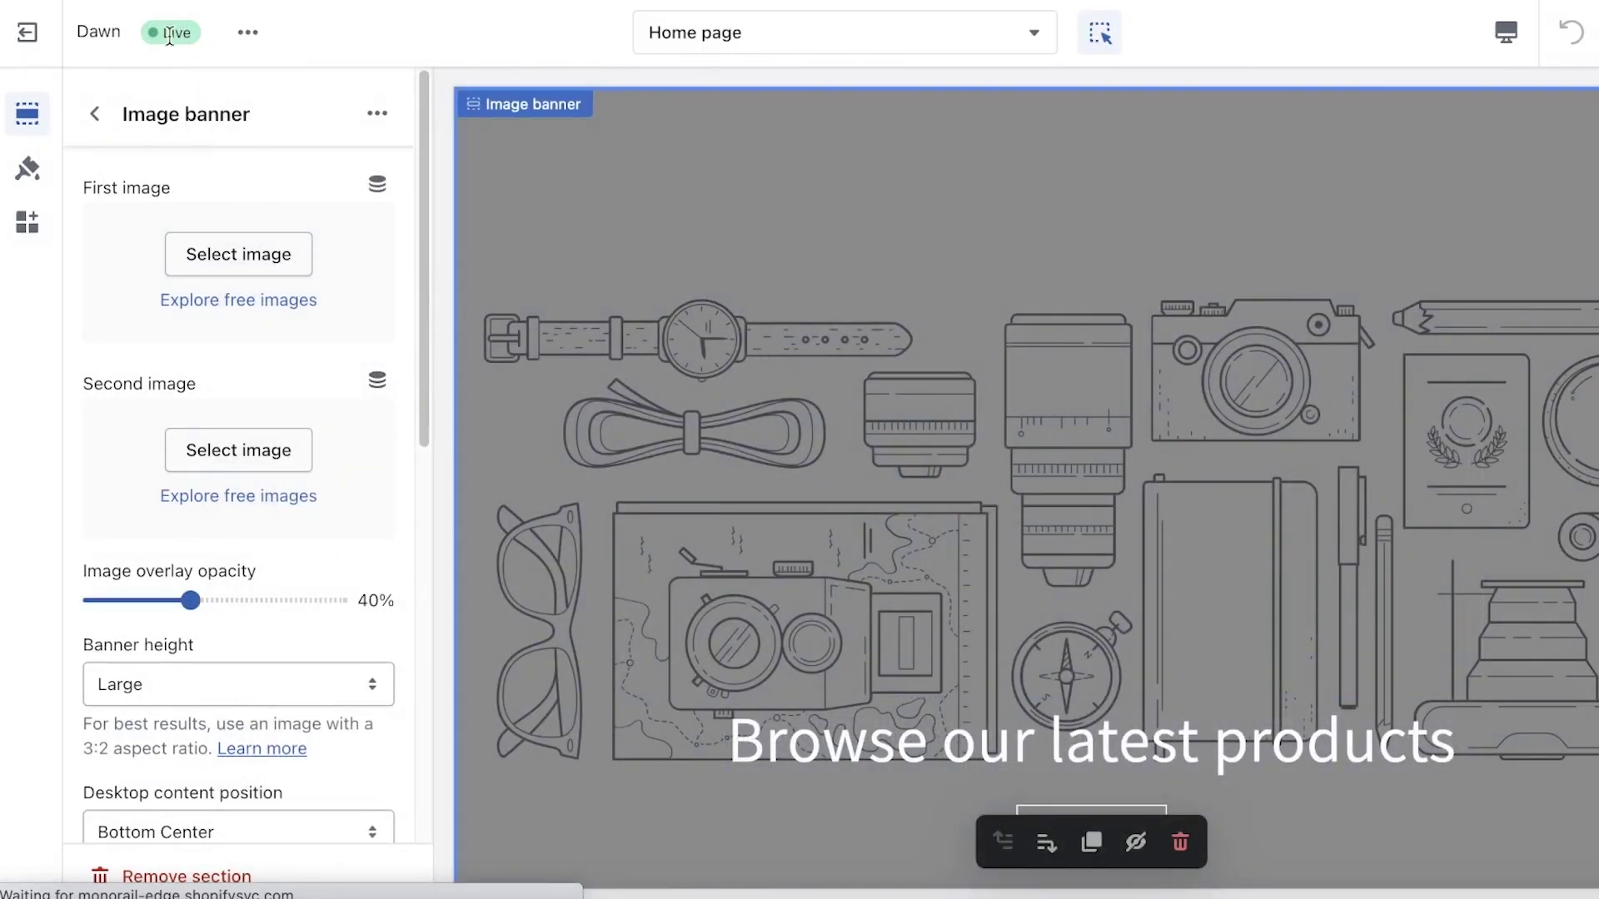
click(27, 32)
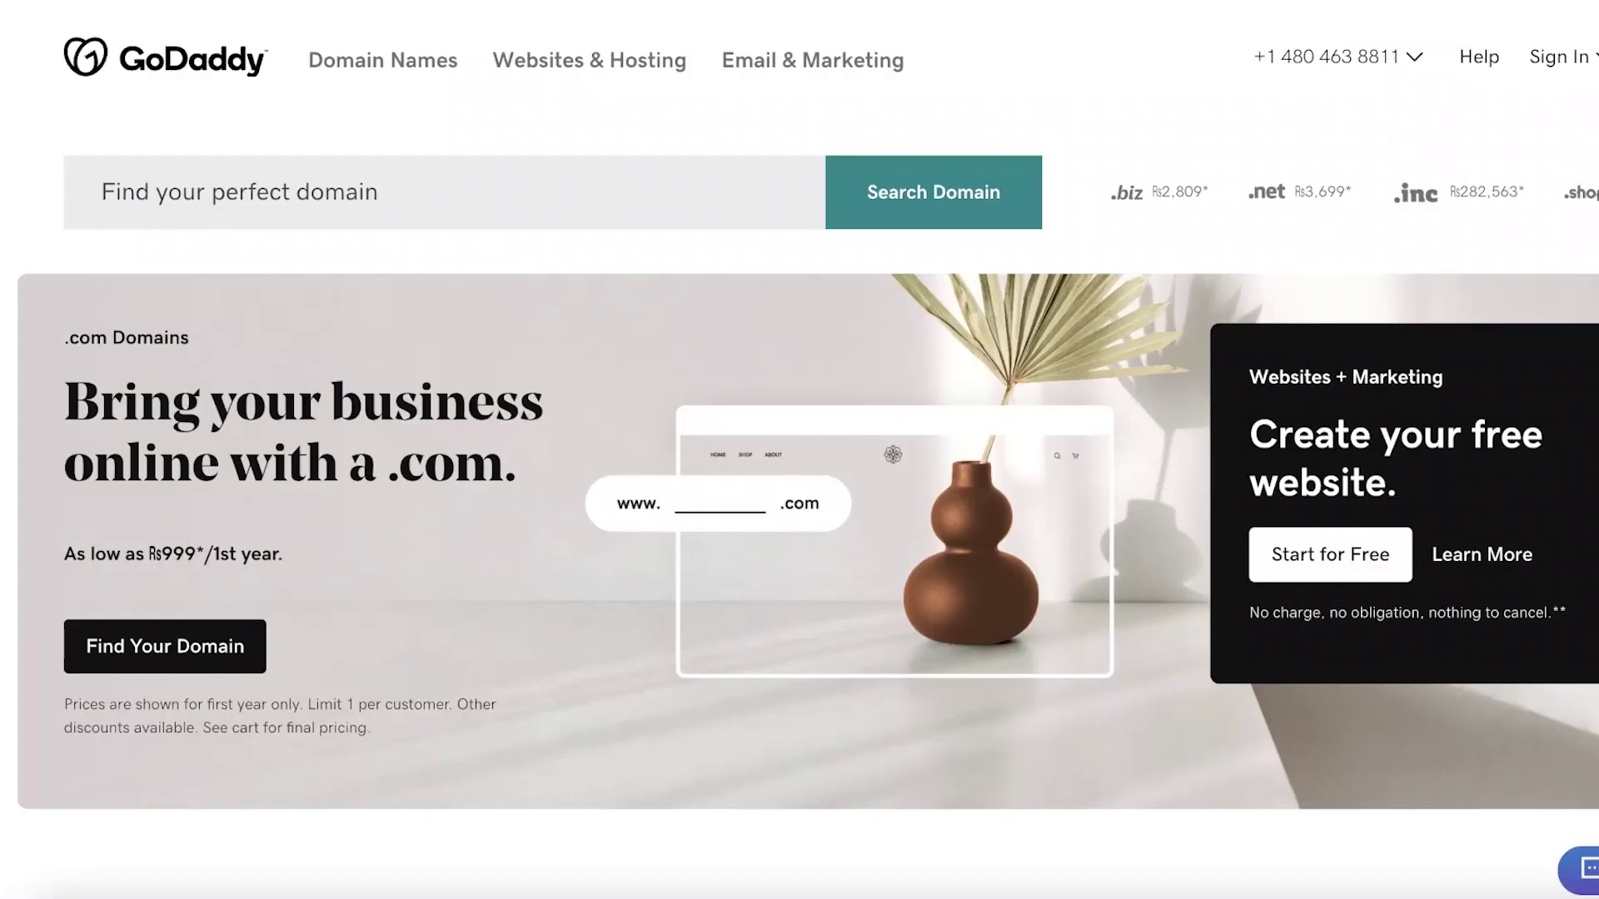
Step: Switch to the GoDaddy website and look over its contact and domain options
click(1248, 62)
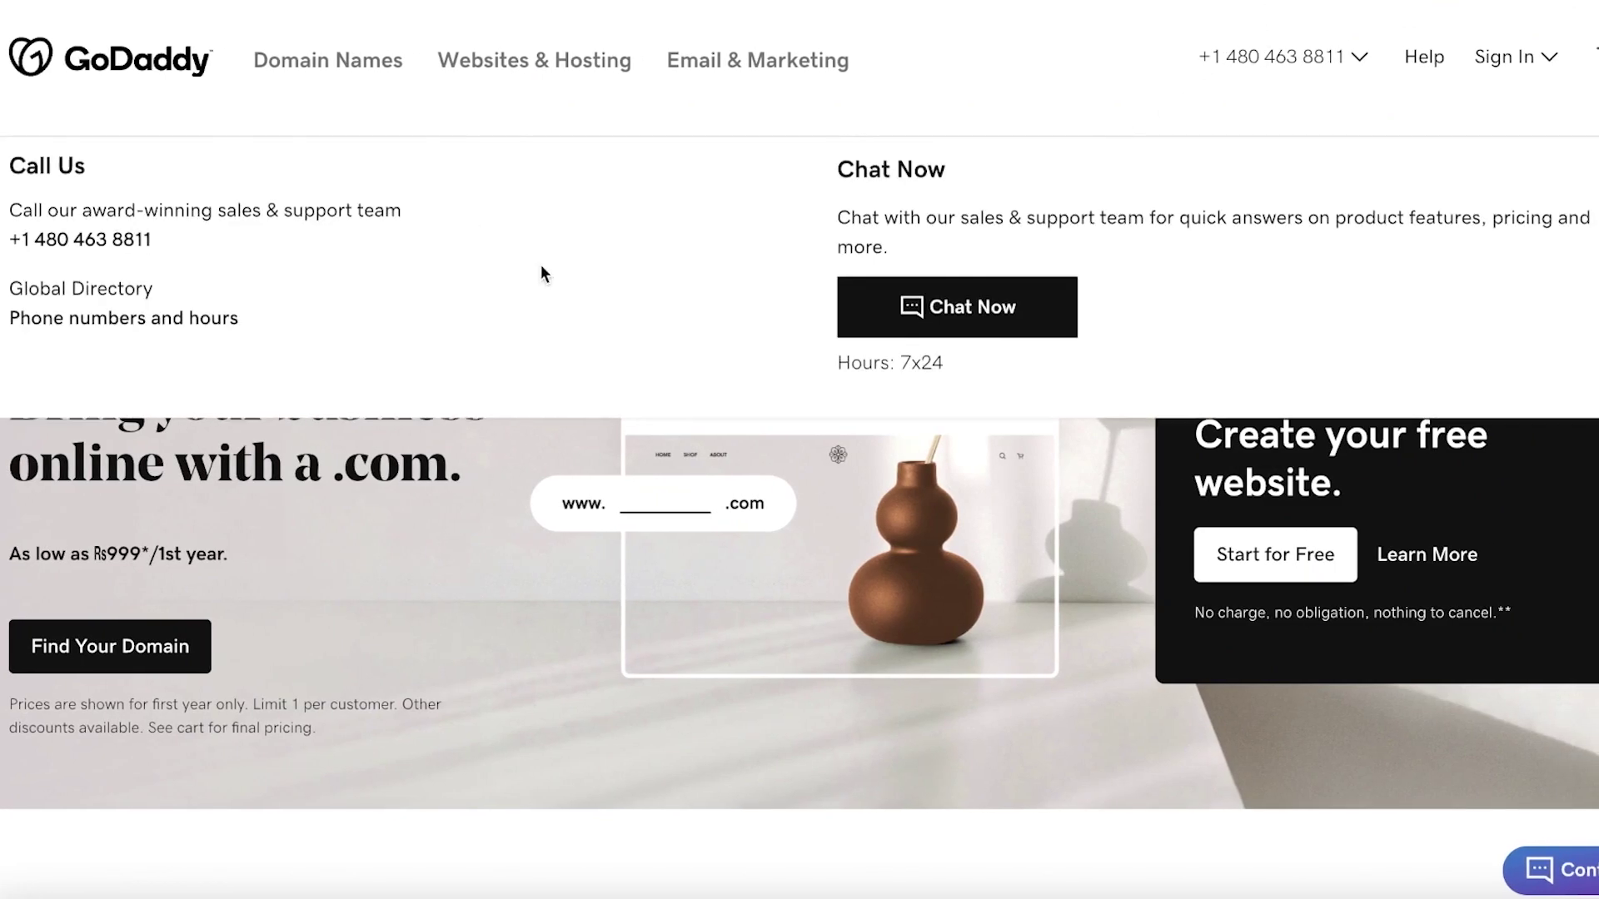
scroll(466, 568, down, 3)
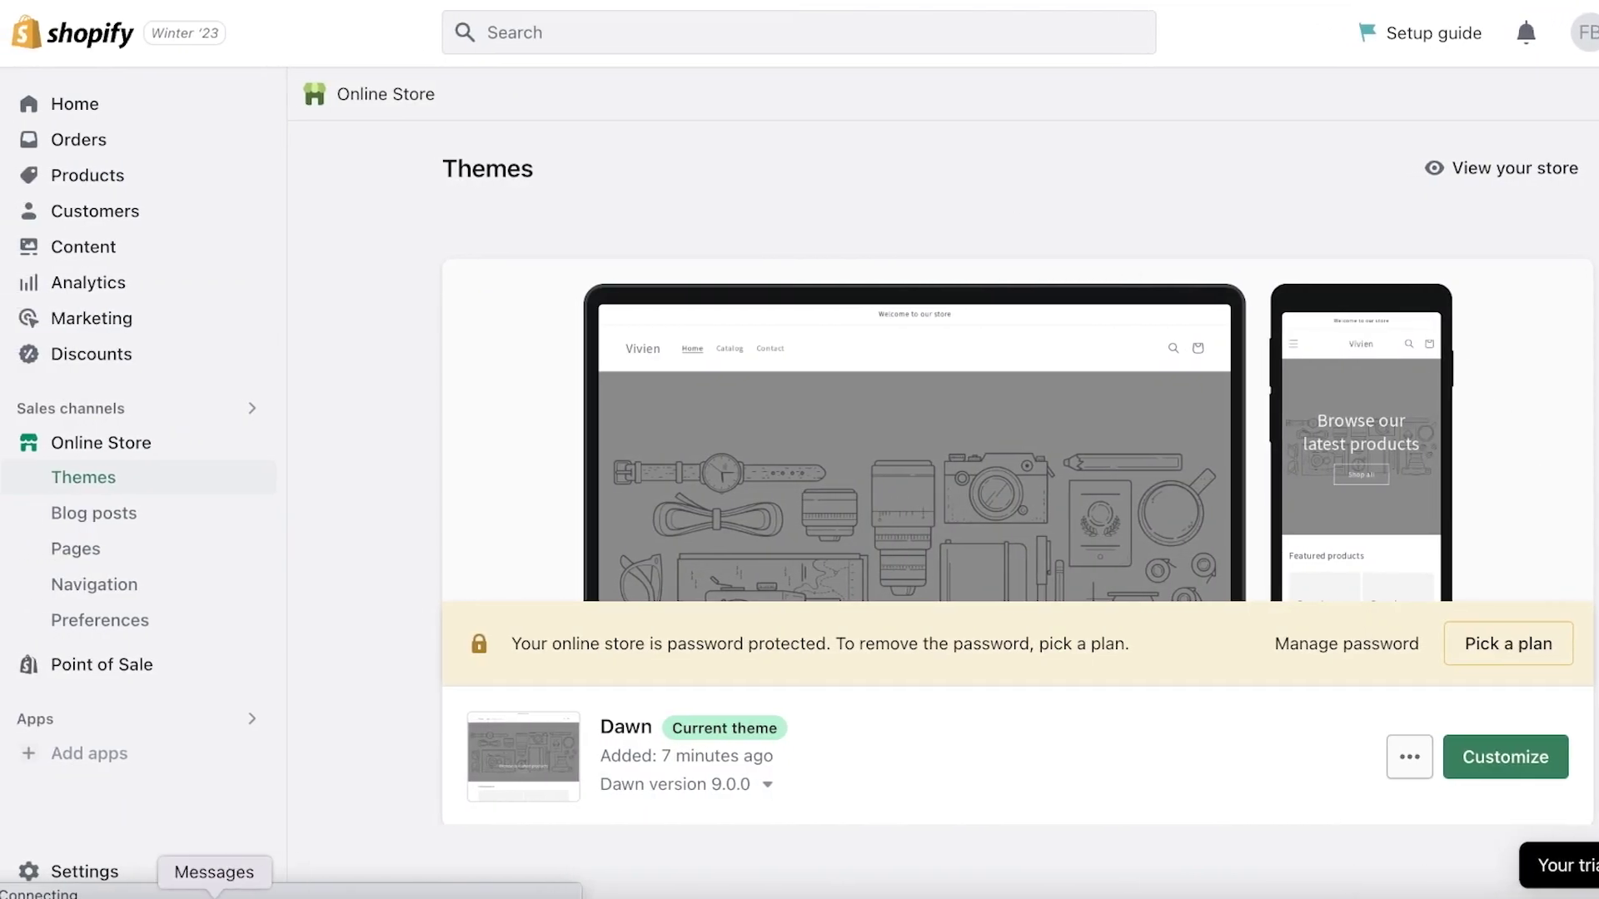
Step: In the Shopify admin's settings, examine the supported and manual payment methods in the payments section
click(25, 871)
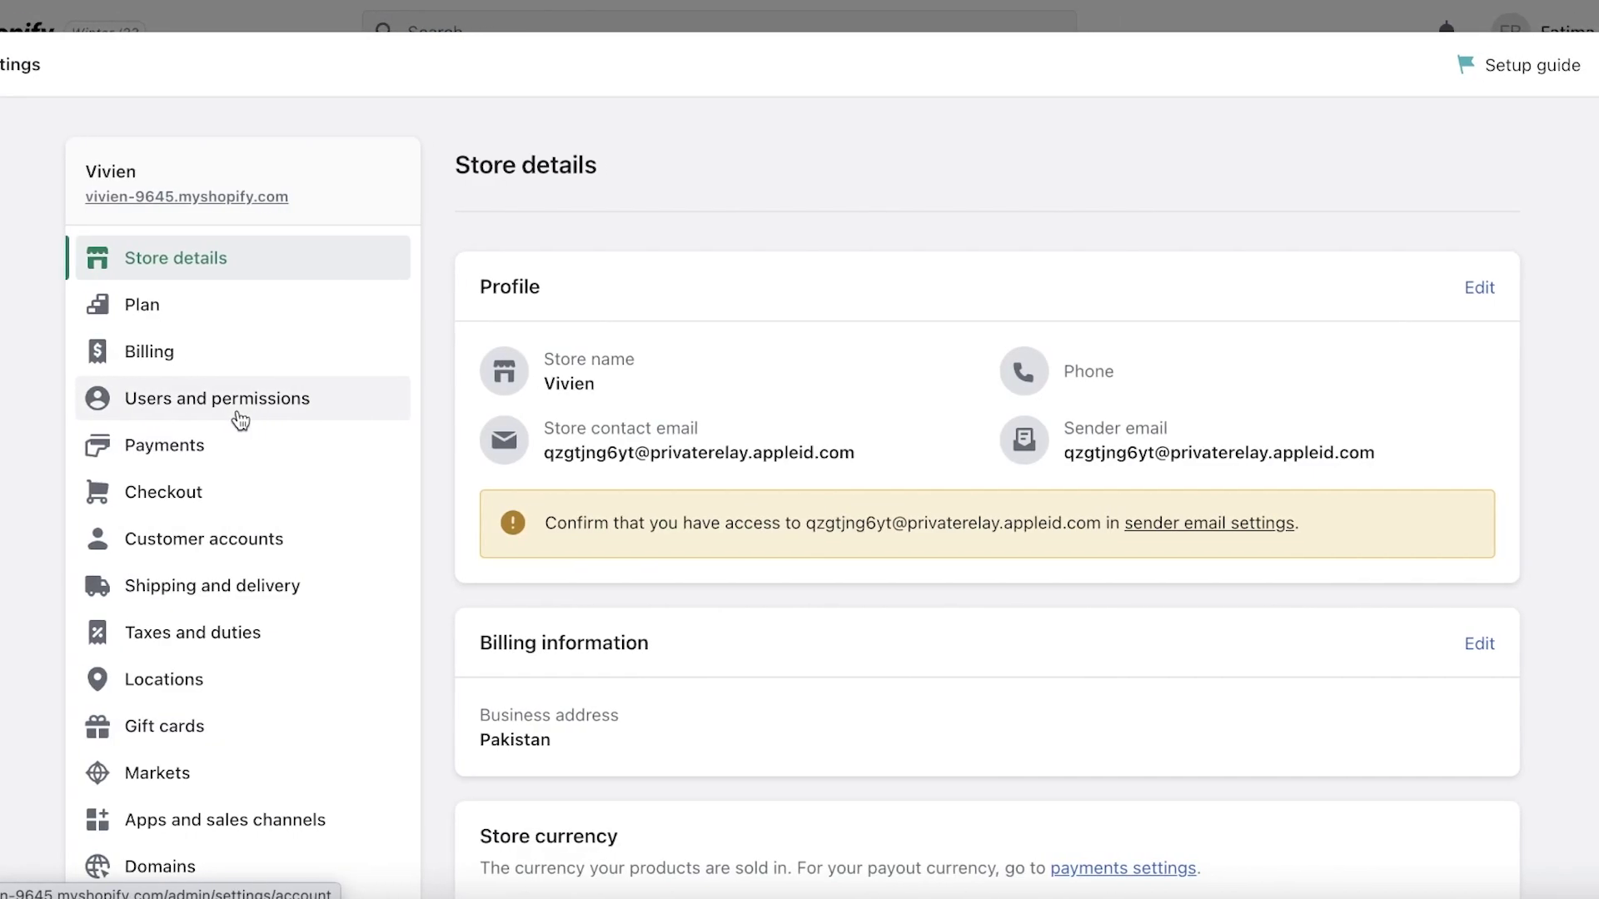
click(287, 442)
scroll(178, 522, down, 2)
scroll(180, 539, down, 3)
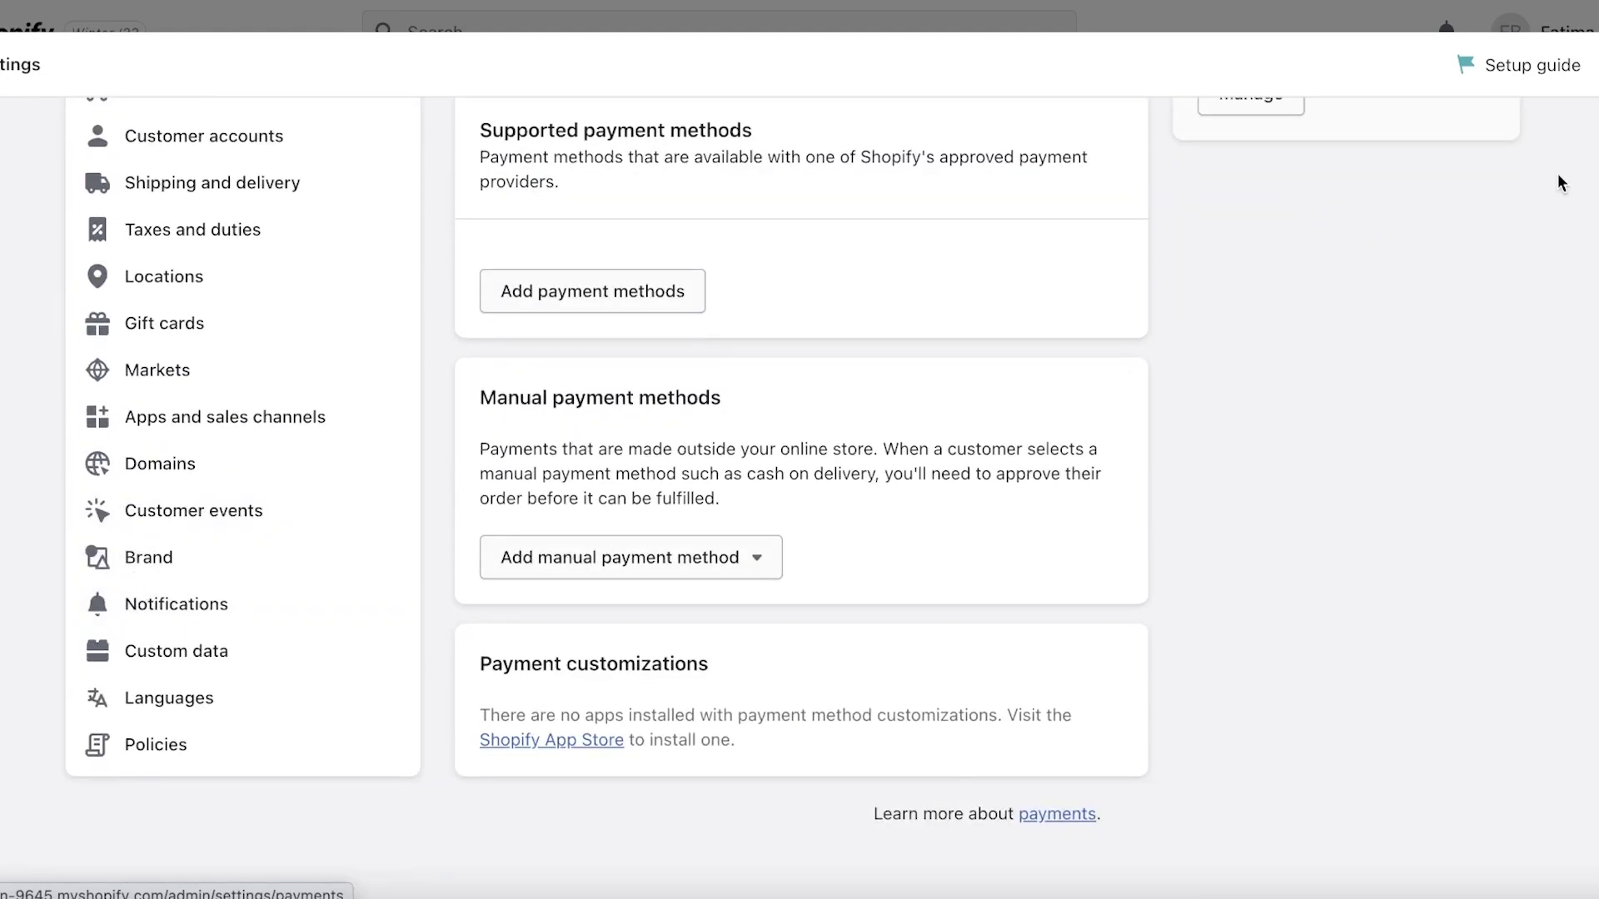
Step: Return to the online store's themes and look through the popular free themes
click(52, 454)
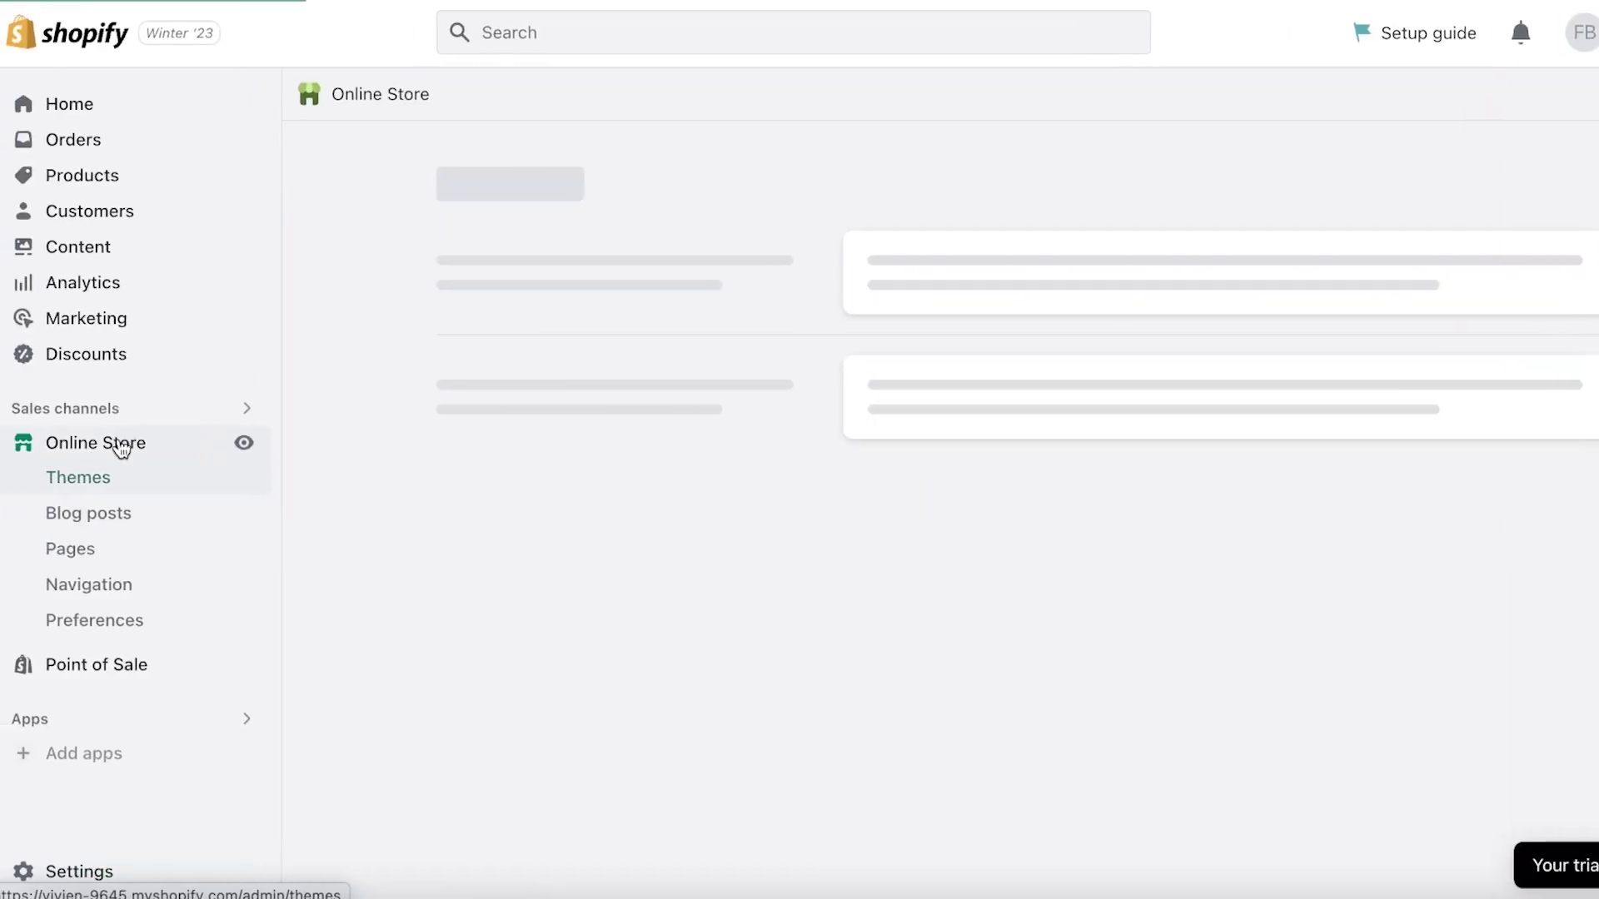
scroll(866, 341, down, 10)
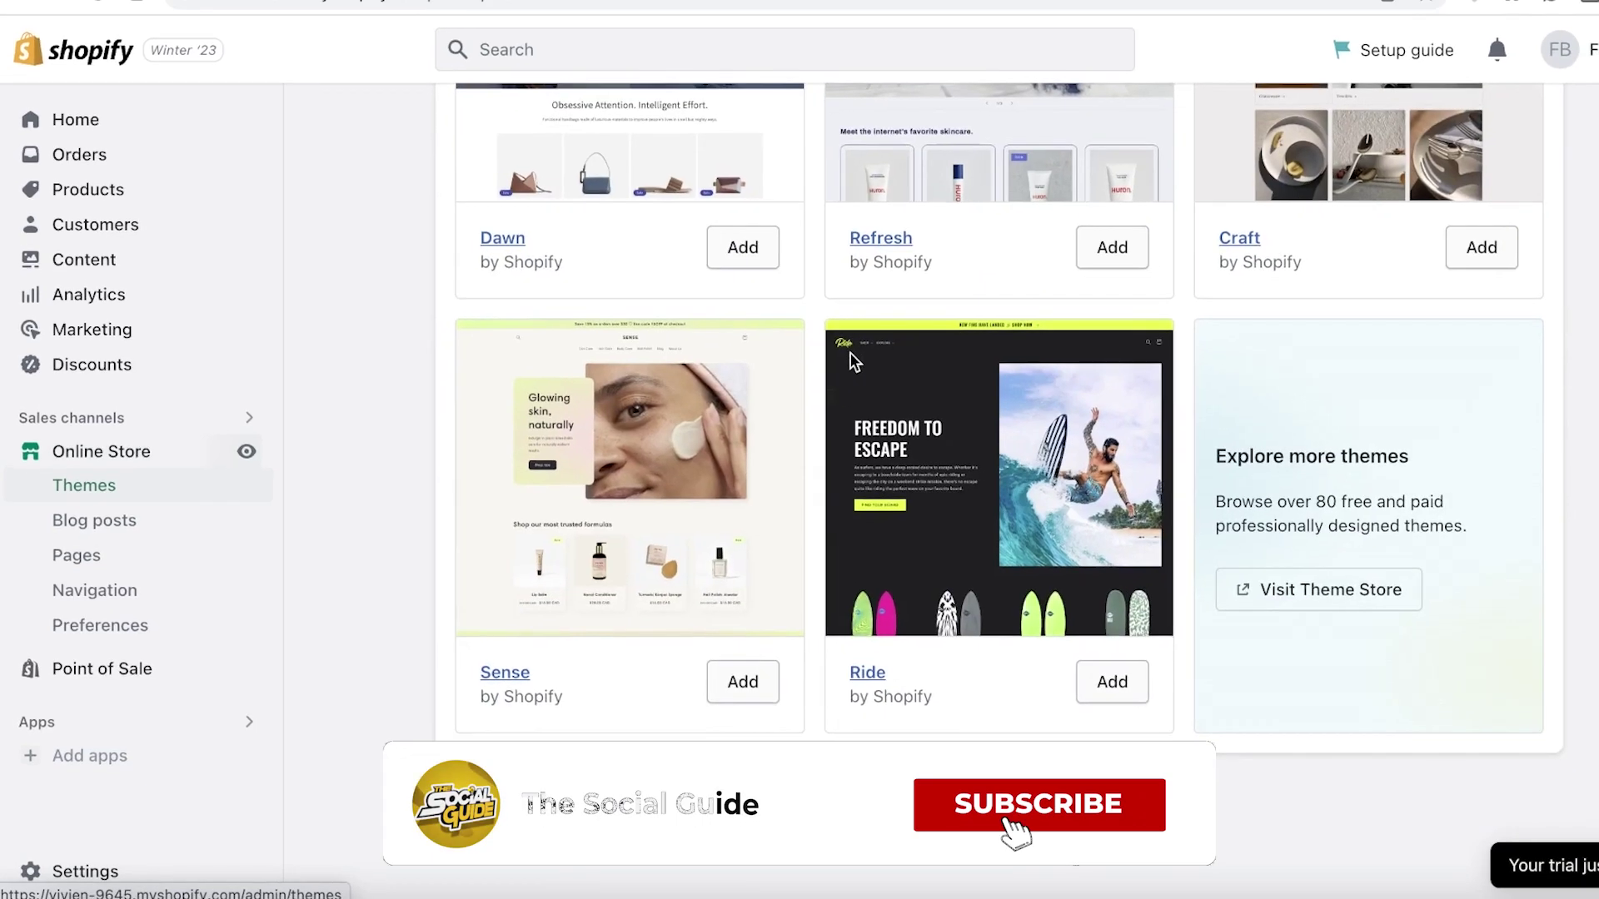
scroll(866, 341, up, 10)
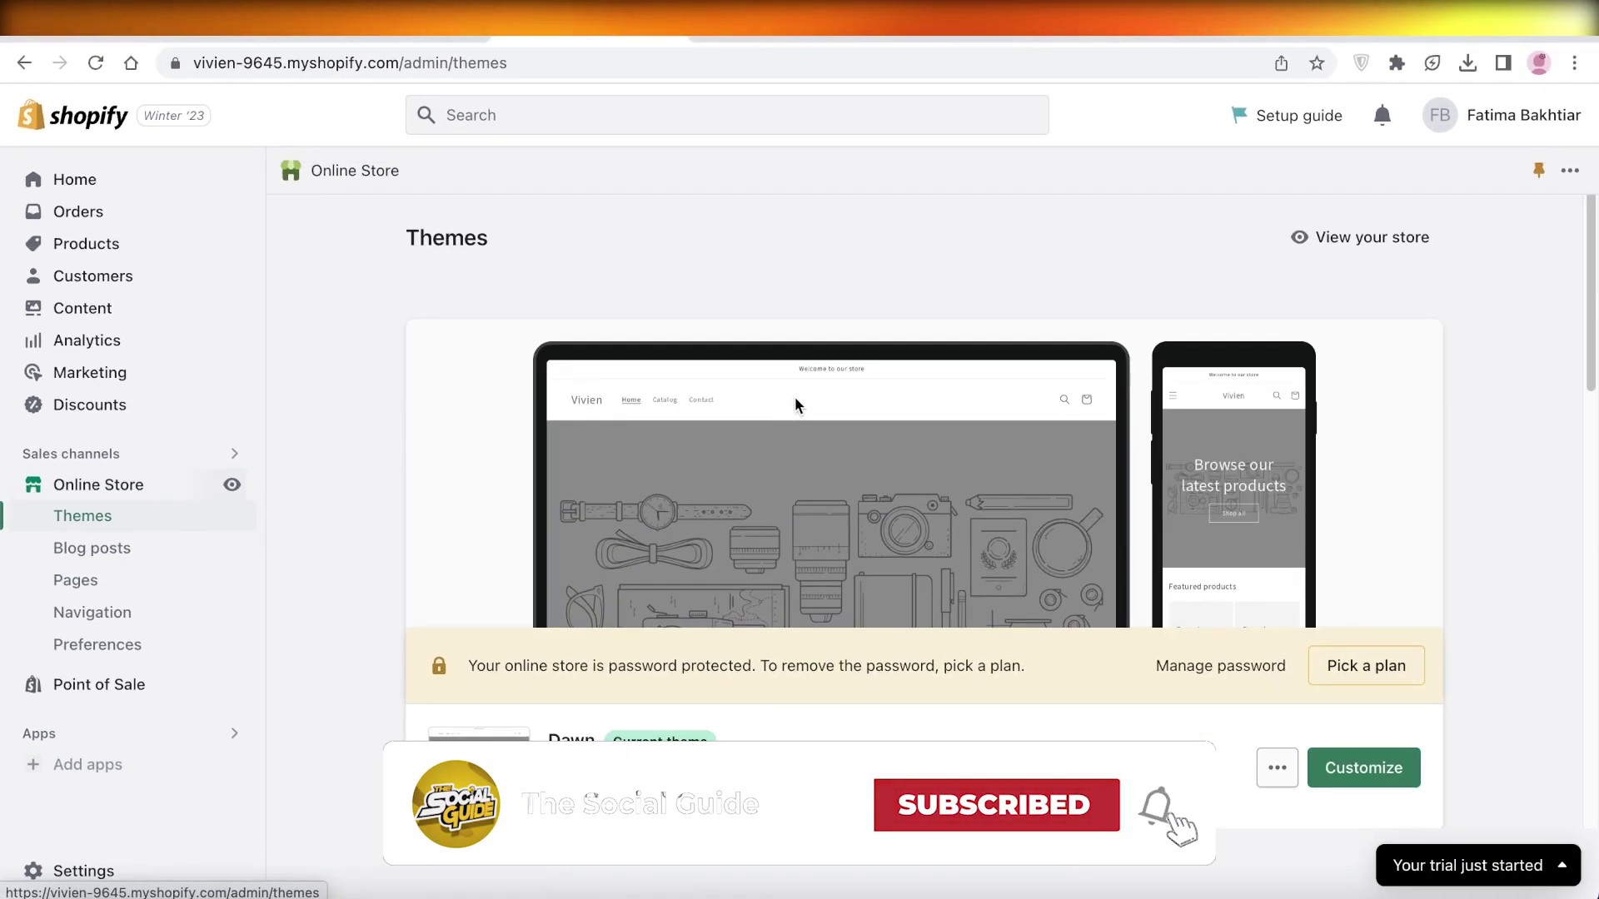